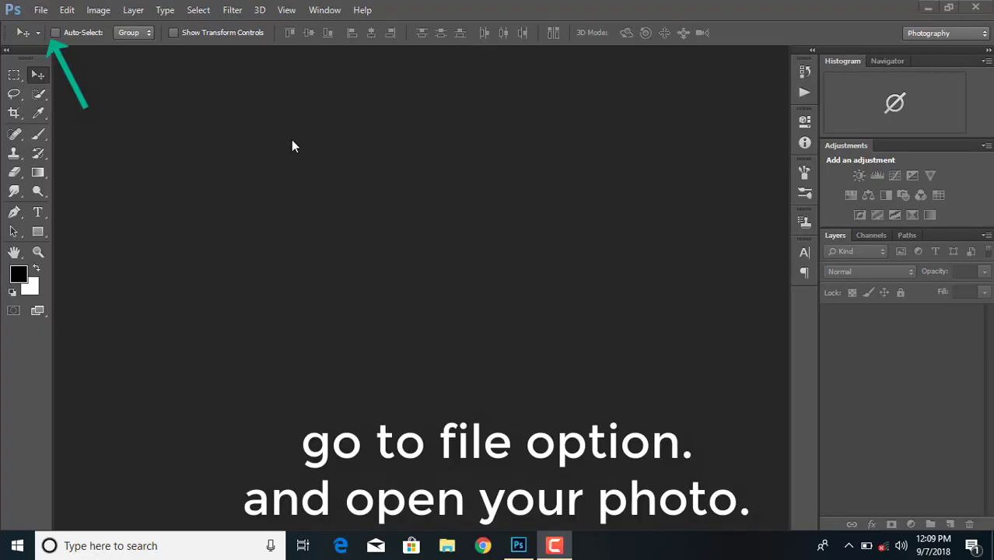
Step: Open model.jpg, dock it as a tab, and convert its locked Background into Layer 0
click(43, 9)
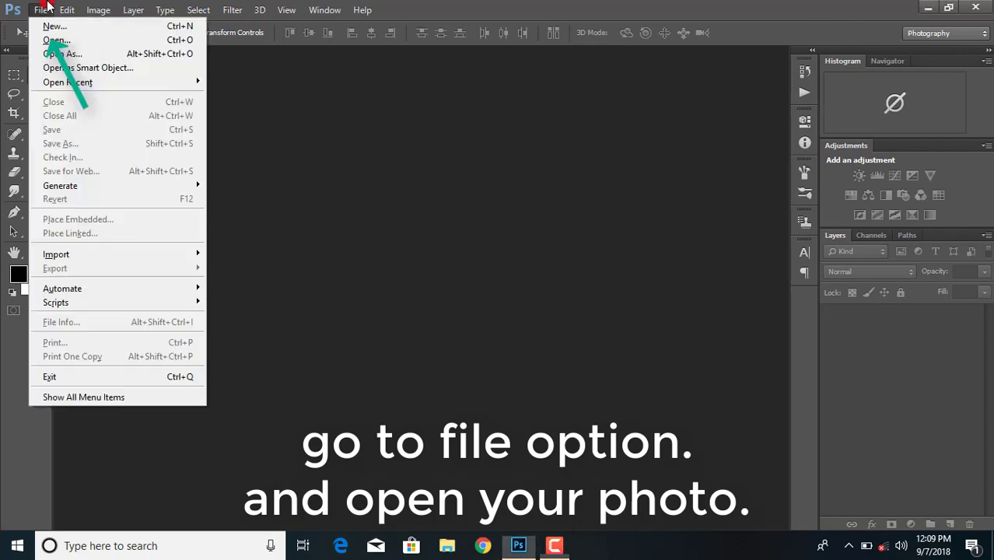
click(62, 42)
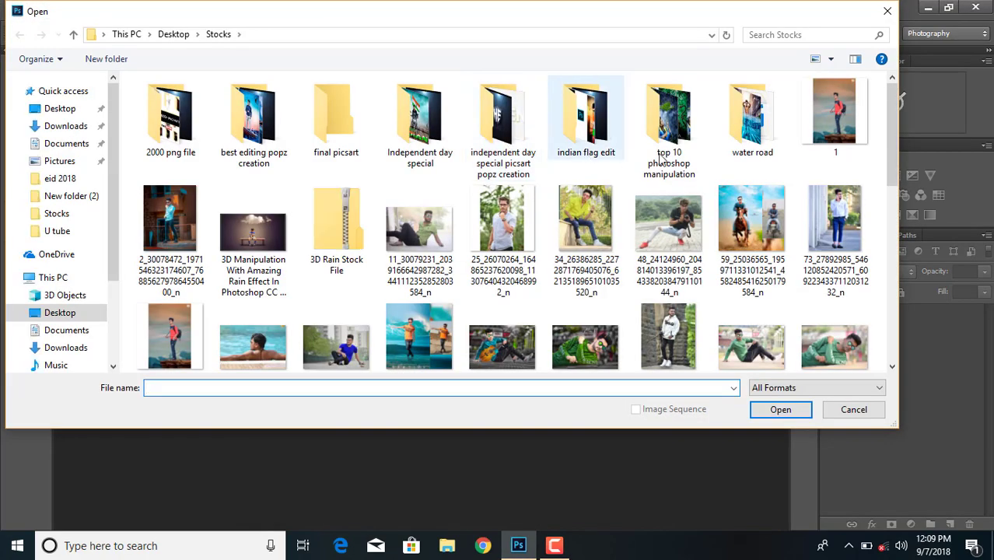
scroll(659, 154, down, 1)
scroll(738, 311, down, 10)
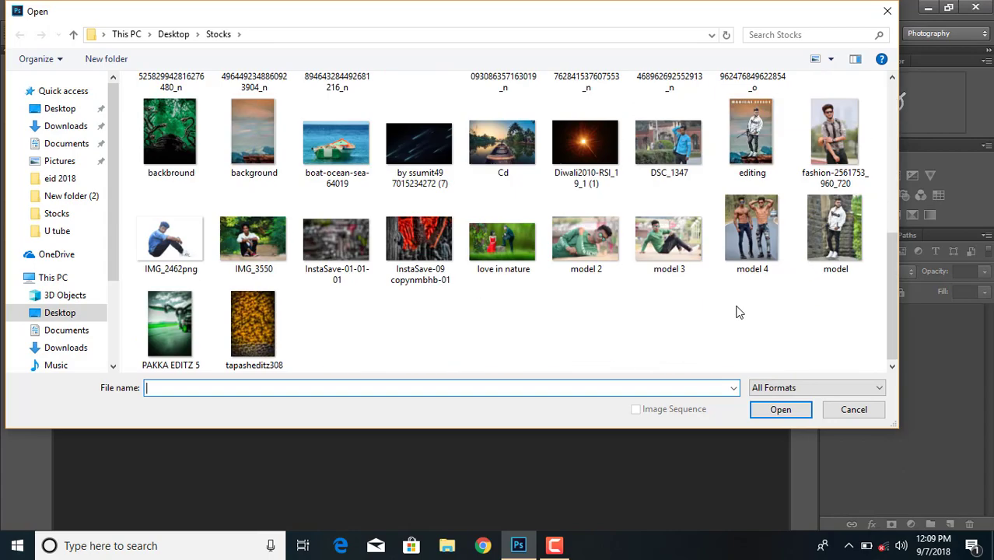
scroll(738, 311, up, 6)
scroll(738, 311, up, 5)
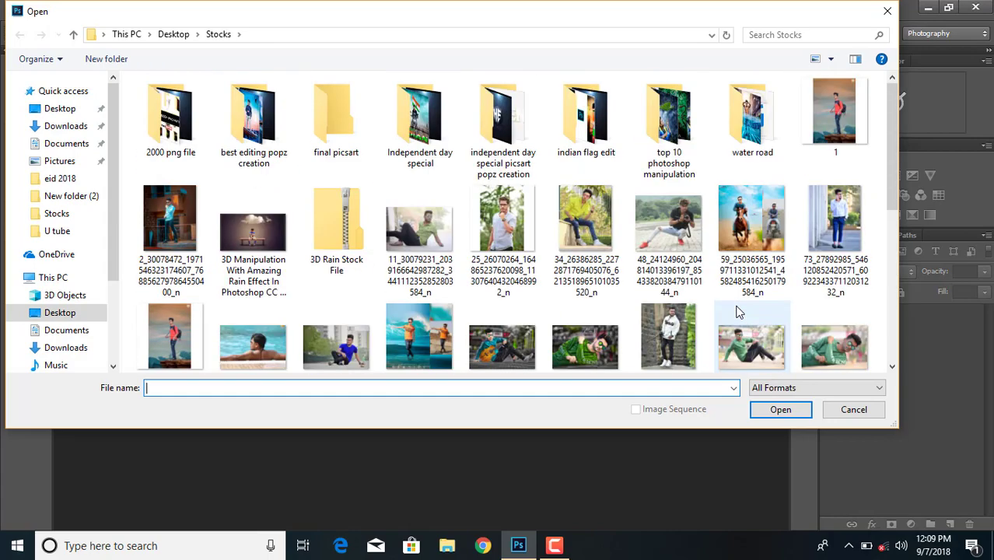
scroll(739, 312, down, 10)
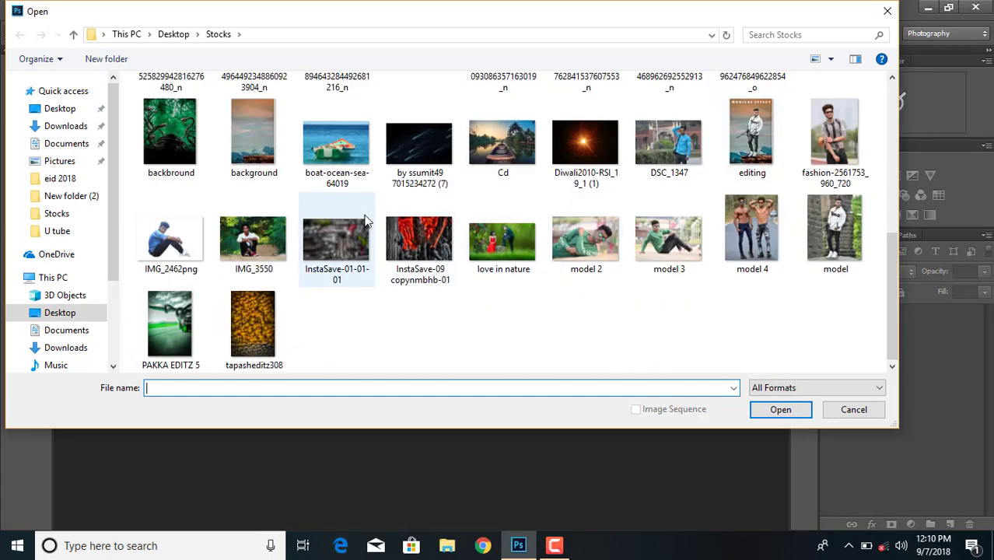
double_click(846, 234)
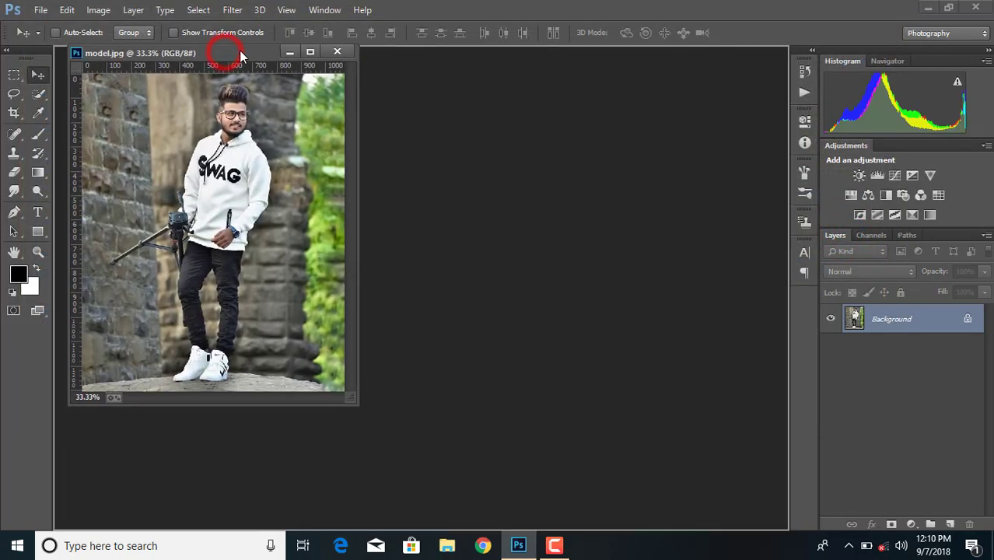
drag(225, 56, 226, 48)
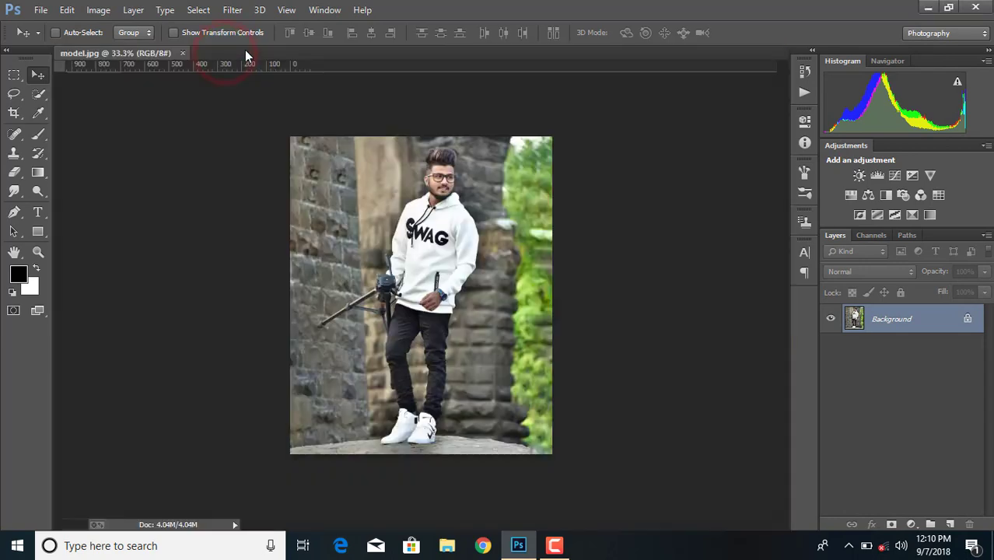
click(969, 321)
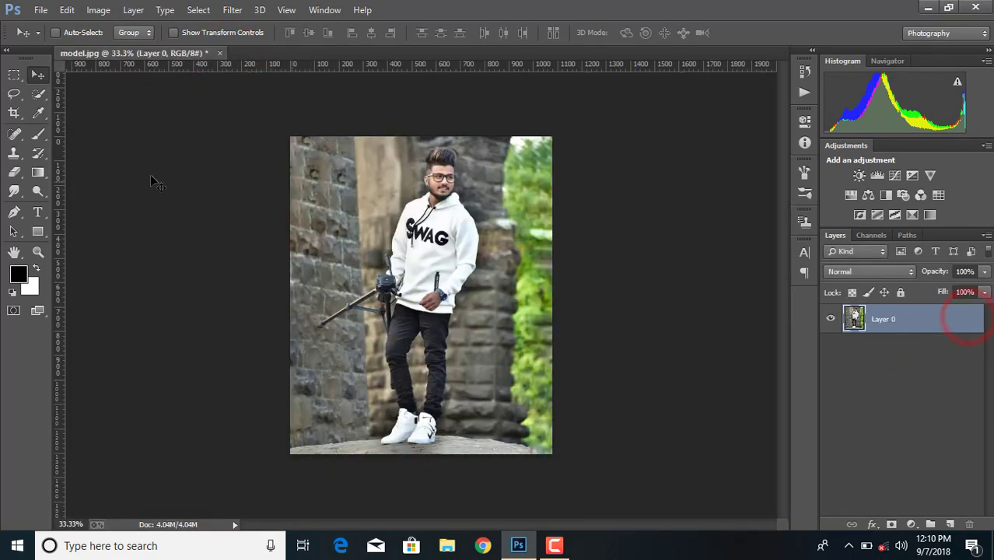
Step: Switch to the Pen tool and zoom the photo to 200% on the man's legs
click(17, 214)
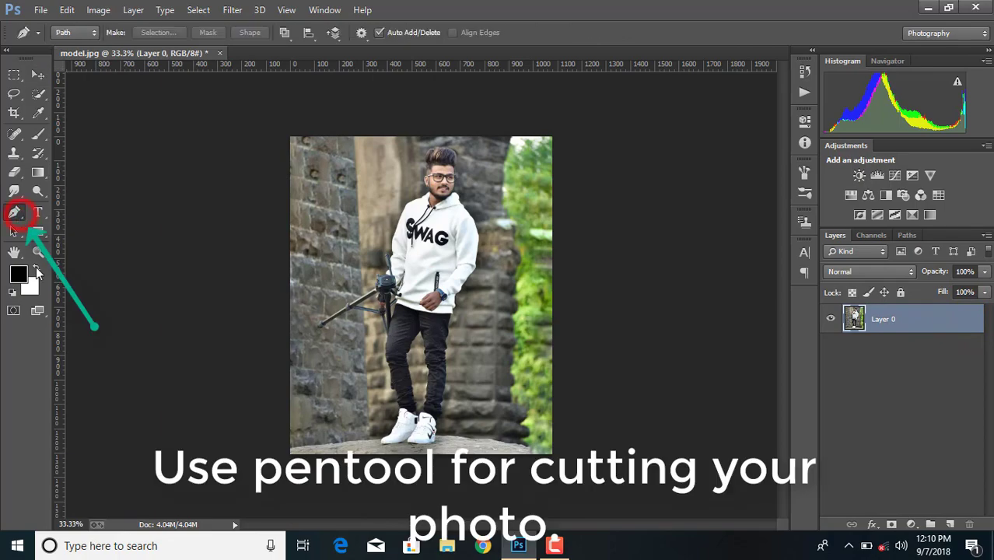
key(ctrl+plus)
key(ctrl+plus)
key(ctrl+plus)
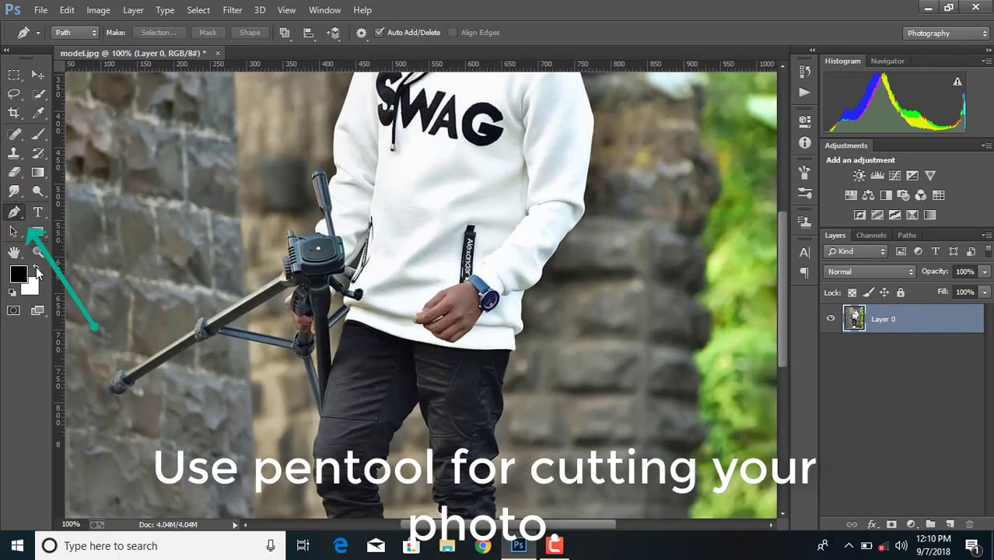
key(ctrl+plus)
scroll(70, 225, up, 3)
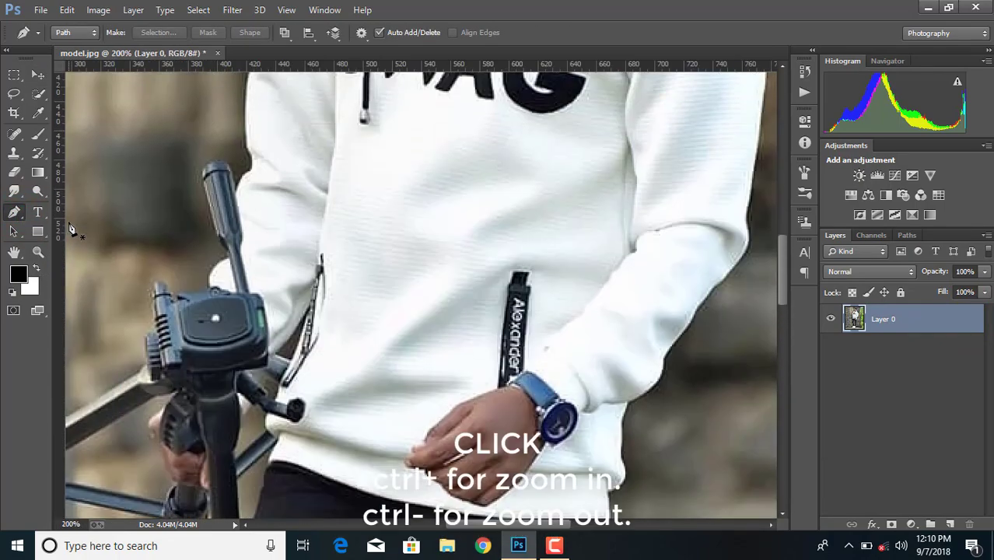
scroll(71, 226, down, 1)
scroll(70, 229, down, 5)
scroll(70, 229, down, 3)
scroll(70, 230, down, 2)
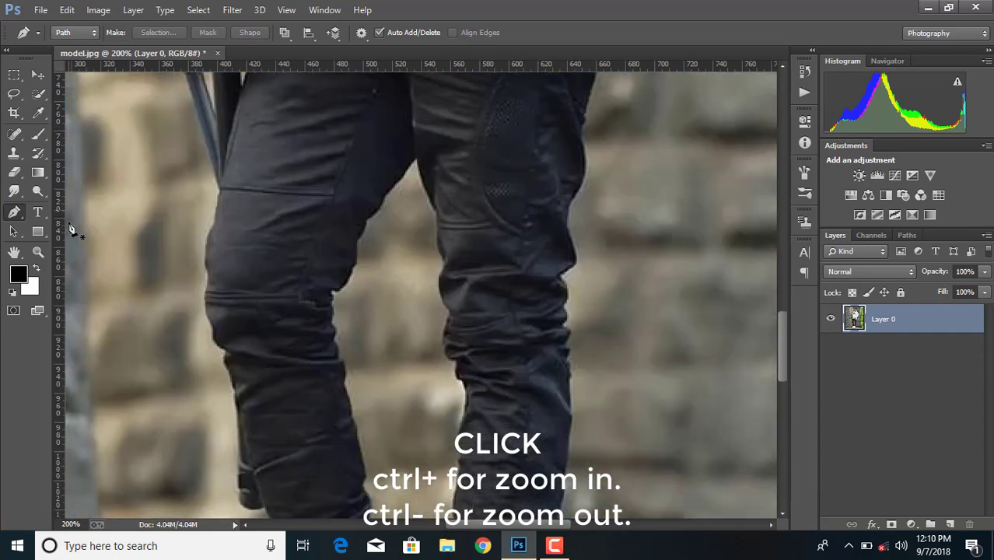
scroll(70, 229, down, 2)
scroll(70, 229, down, 2)
scroll(70, 228, down, 2)
scroll(70, 228, down, 3)
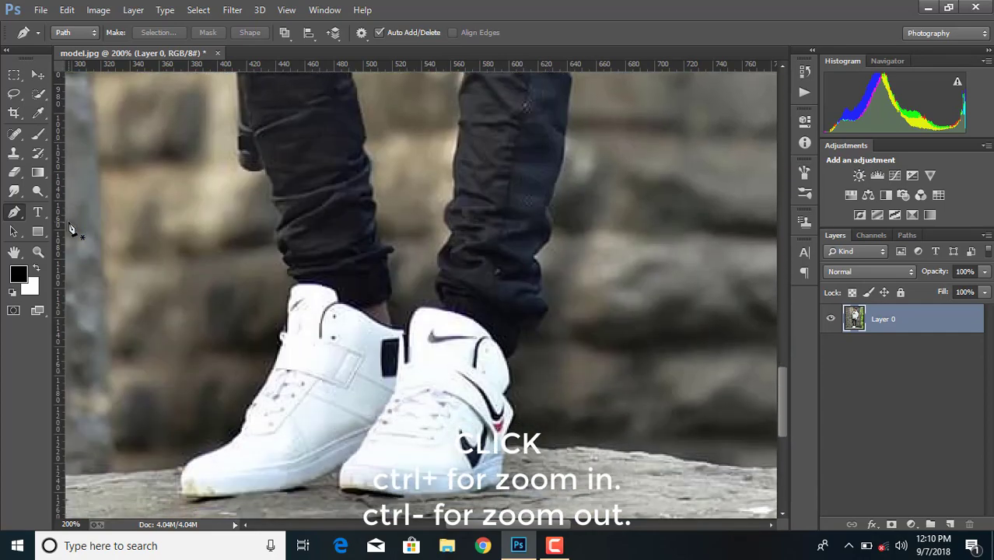
Step: Trace pen anchors down the right leg, trouser hem and the right shoe's heel
click(570, 90)
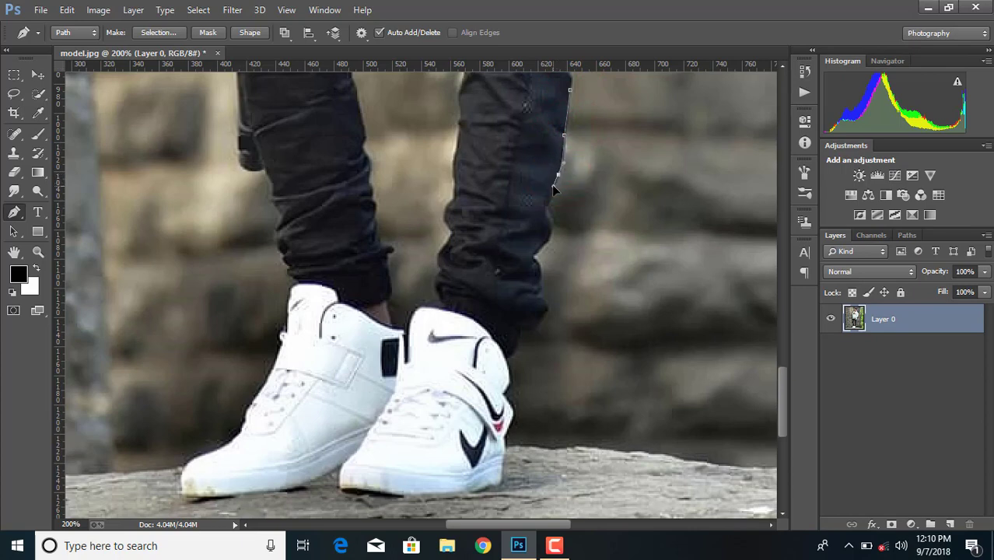
click(551, 234)
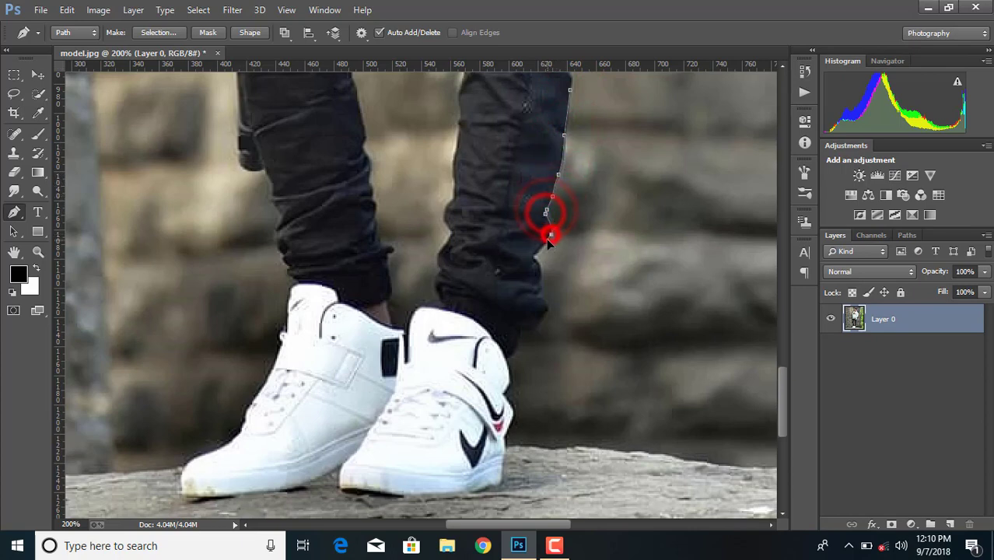
click(533, 257)
scroll(546, 252, down, 1)
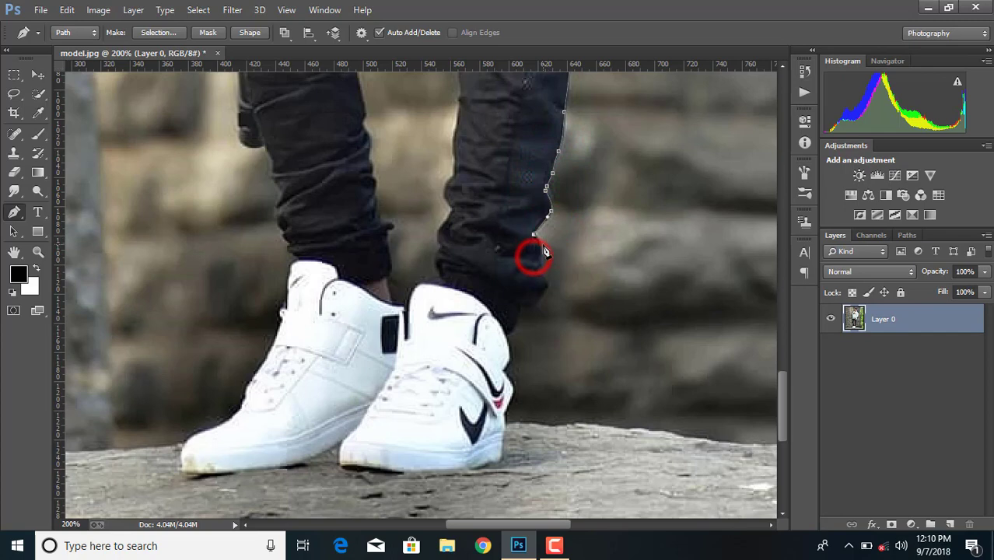
click(547, 287)
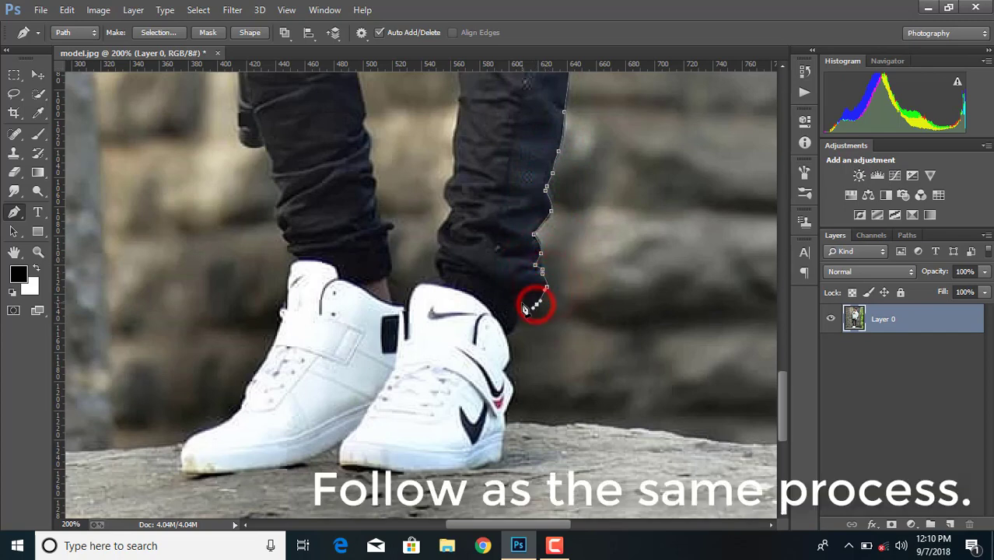
click(519, 303)
scroll(521, 291, down, 1)
click(515, 292)
scroll(514, 292, down, 1)
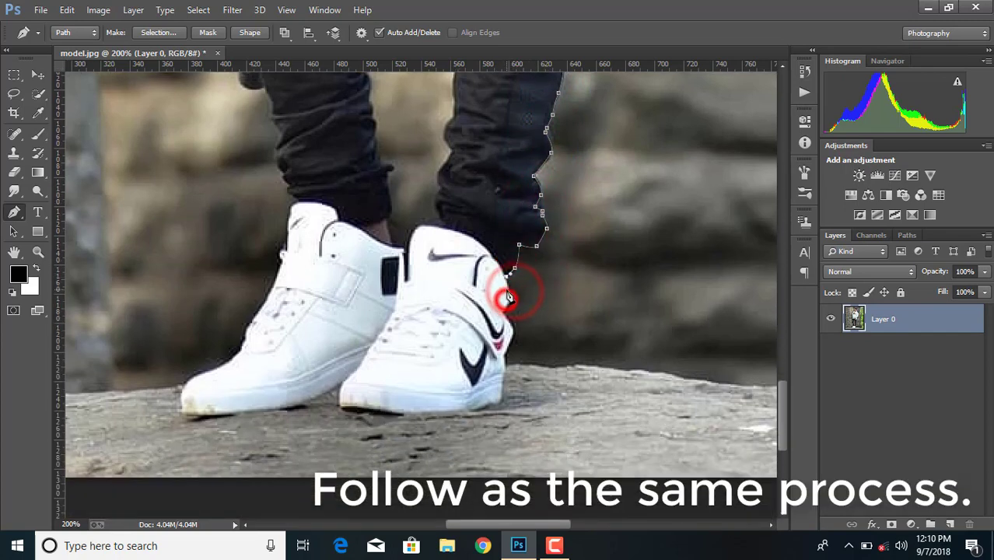
click(507, 297)
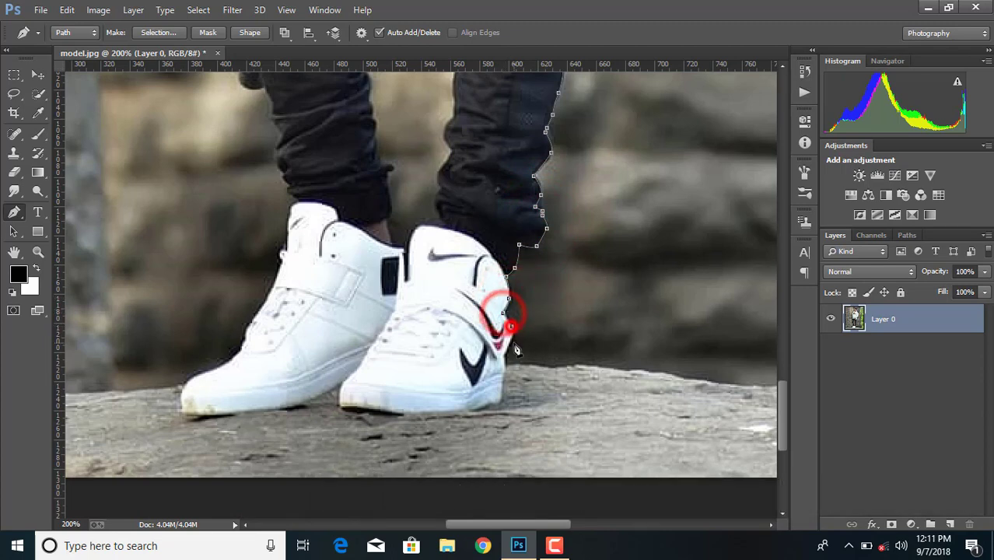
click(511, 333)
click(504, 356)
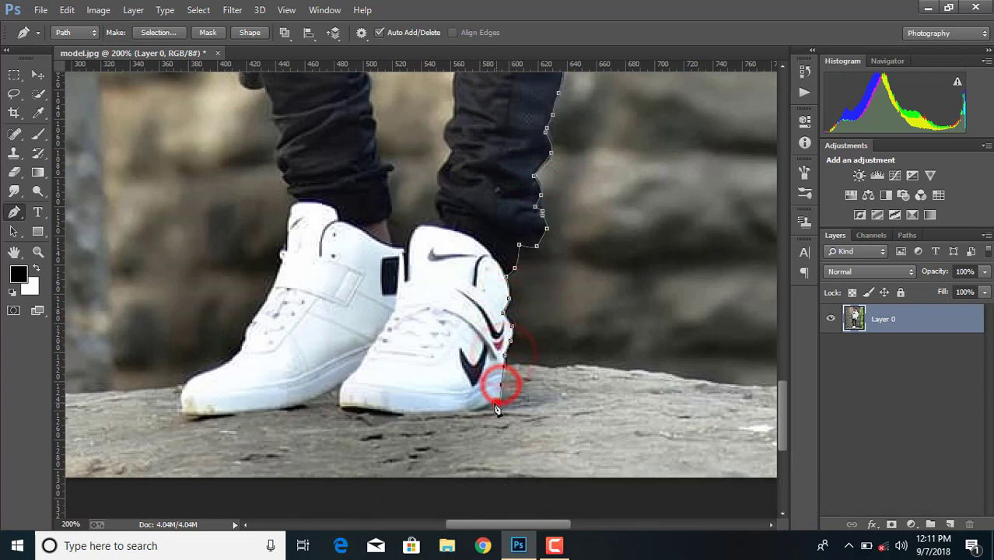
Step: Continue the path leftward along both shoe soles to the left shoe's toe
click(487, 404)
click(422, 410)
click(354, 412)
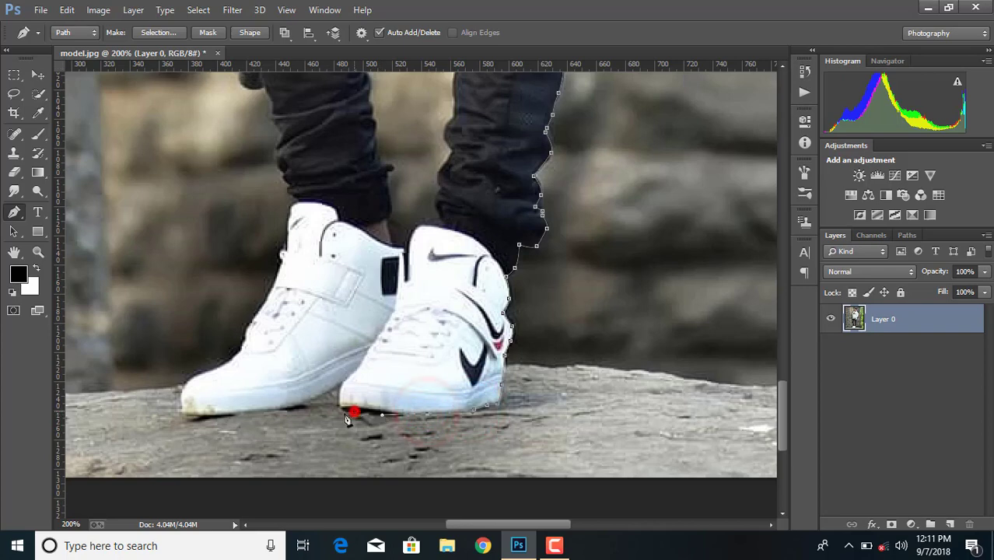
click(306, 401)
click(265, 409)
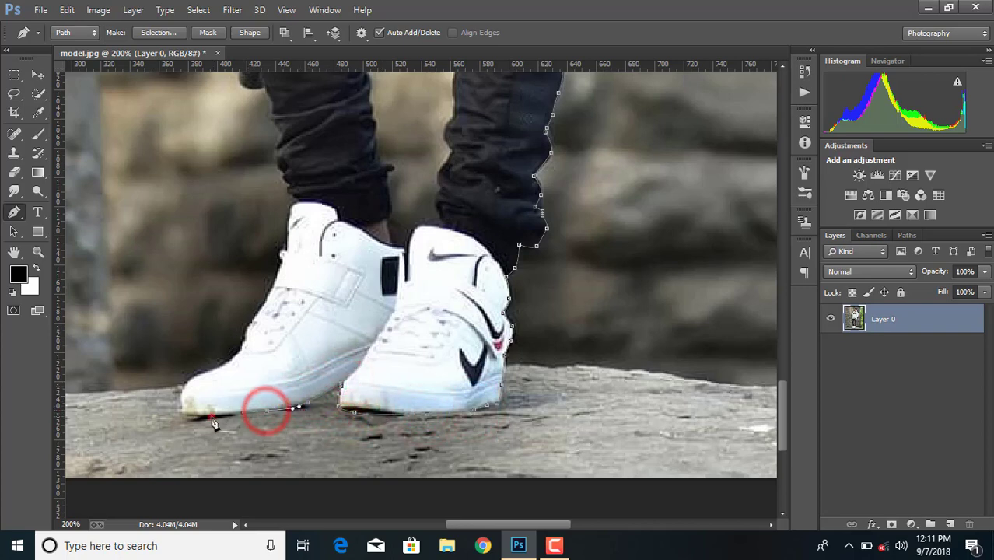
click(211, 418)
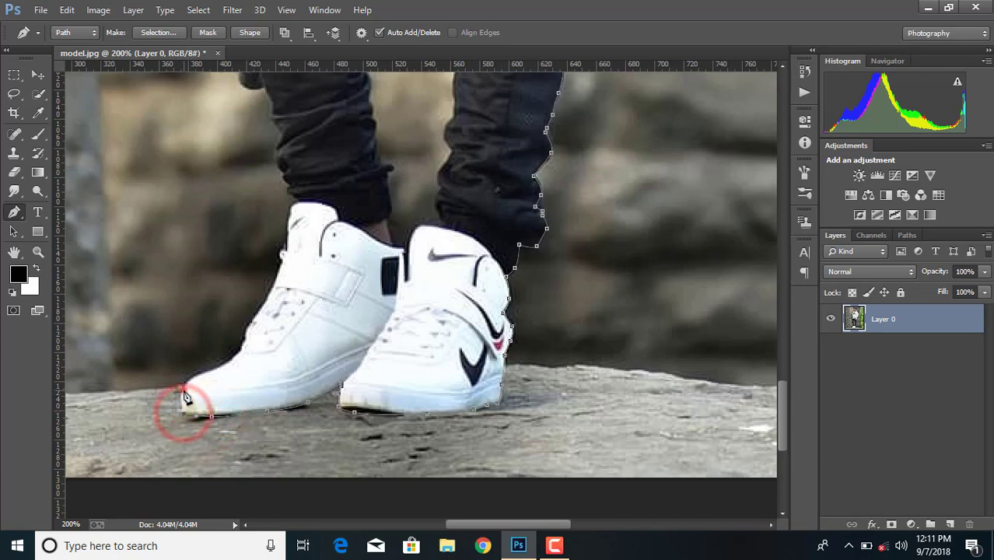
click(218, 369)
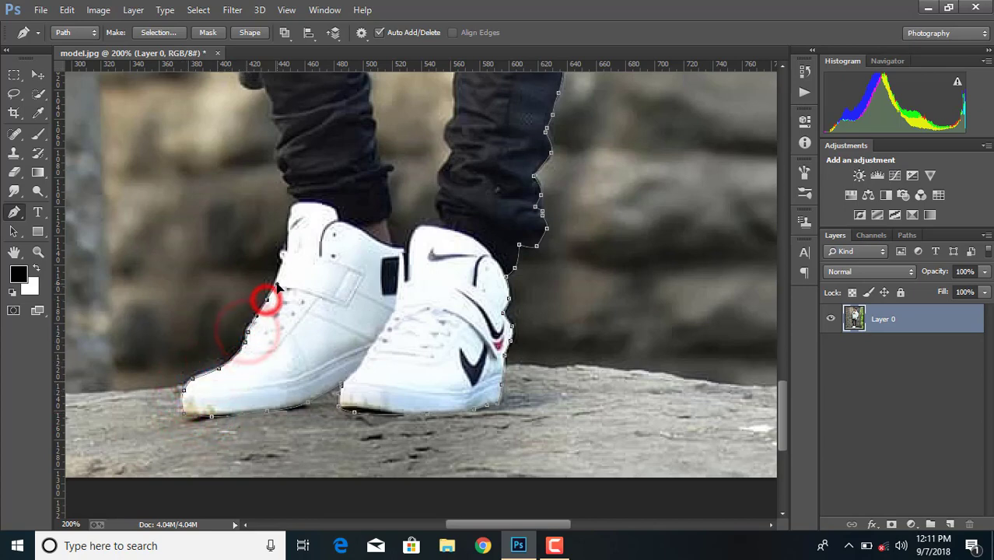
Step: Undo the misplaced point, then trace up the left shoe's front and left trouser leg
click(67, 10)
click(116, 32)
click(249, 327)
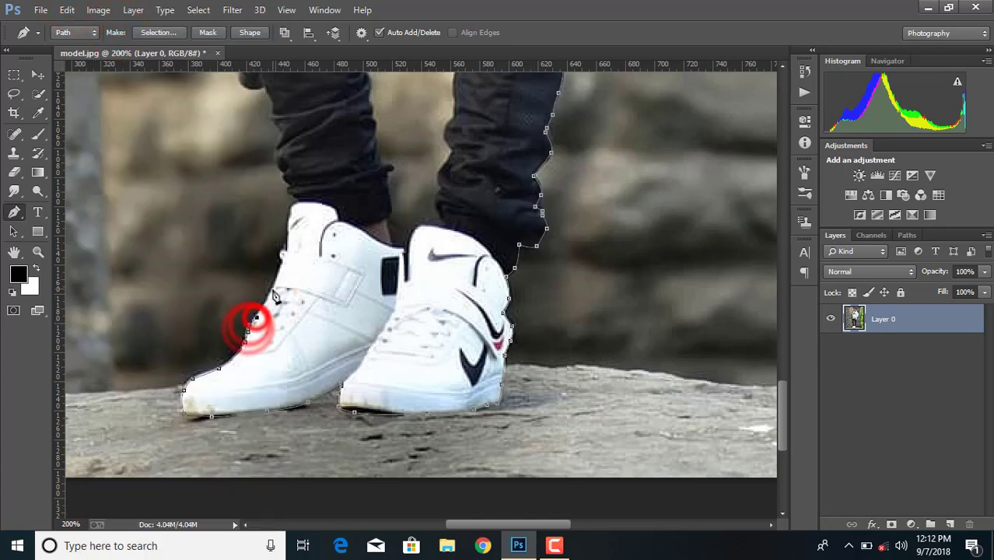
click(282, 259)
click(293, 227)
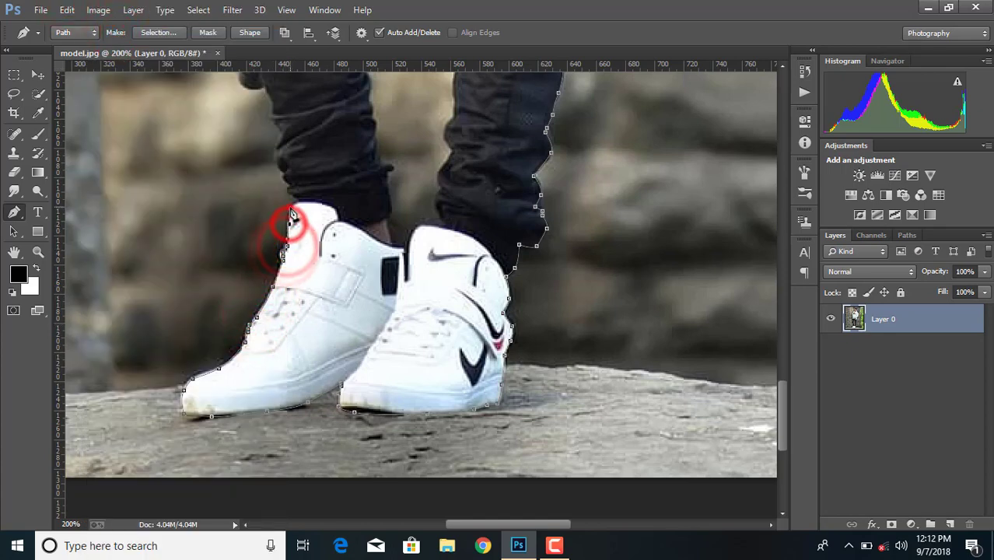
click(297, 205)
click(281, 179)
click(277, 157)
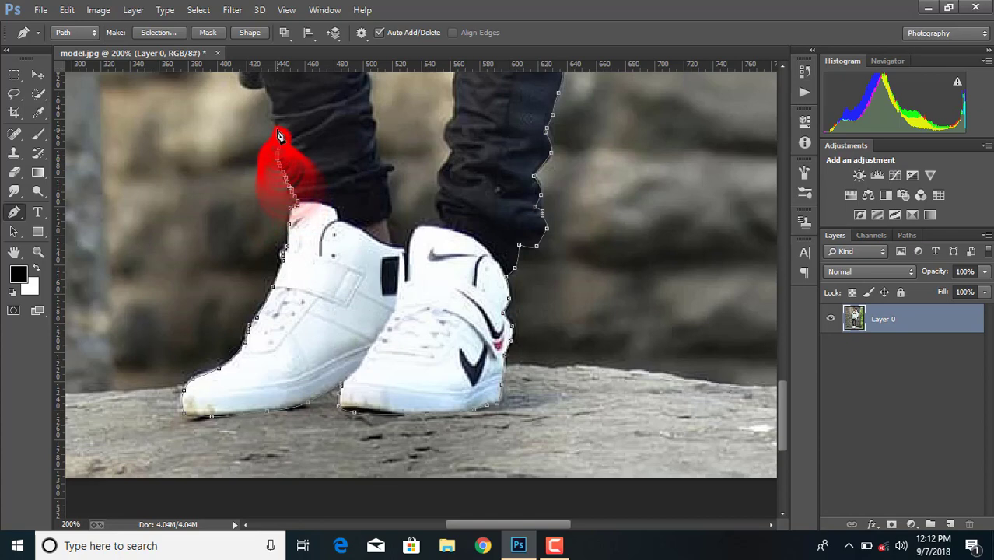
click(272, 117)
Step: Extend the path up the left pant leg and along the left thigh
click(263, 89)
scroll(296, 190, up, 1)
scroll(296, 194, up, 5)
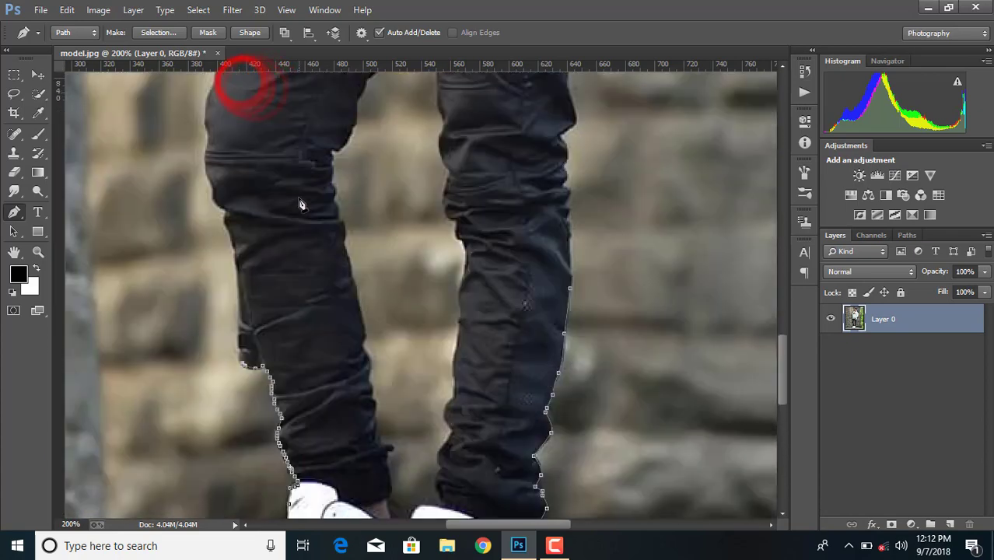
scroll(264, 311, up, 2)
click(238, 316)
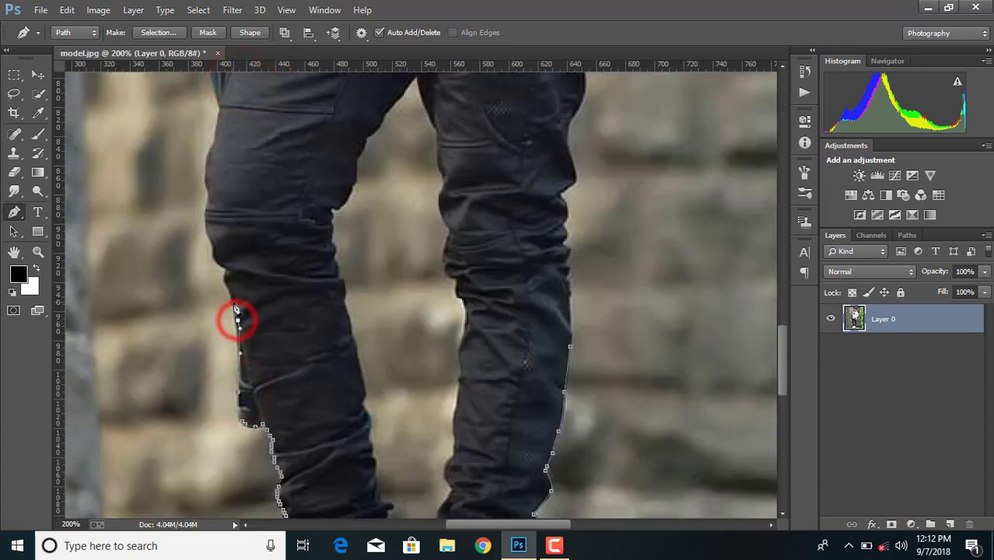
click(229, 291)
click(224, 271)
click(213, 247)
click(207, 232)
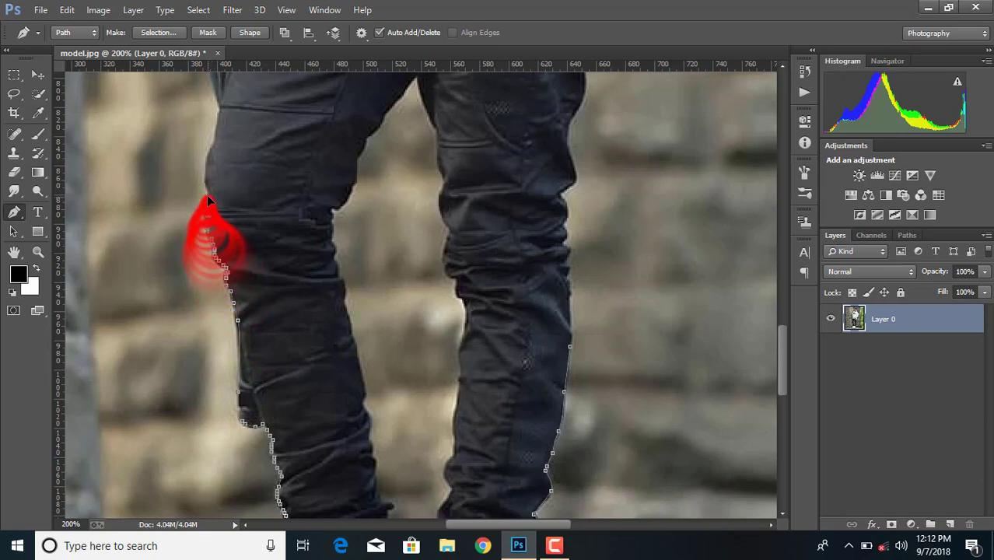
click(207, 199)
Step: Undo the last anchor and re-trace the path to the top of the thigh
click(66, 9)
click(113, 35)
click(209, 184)
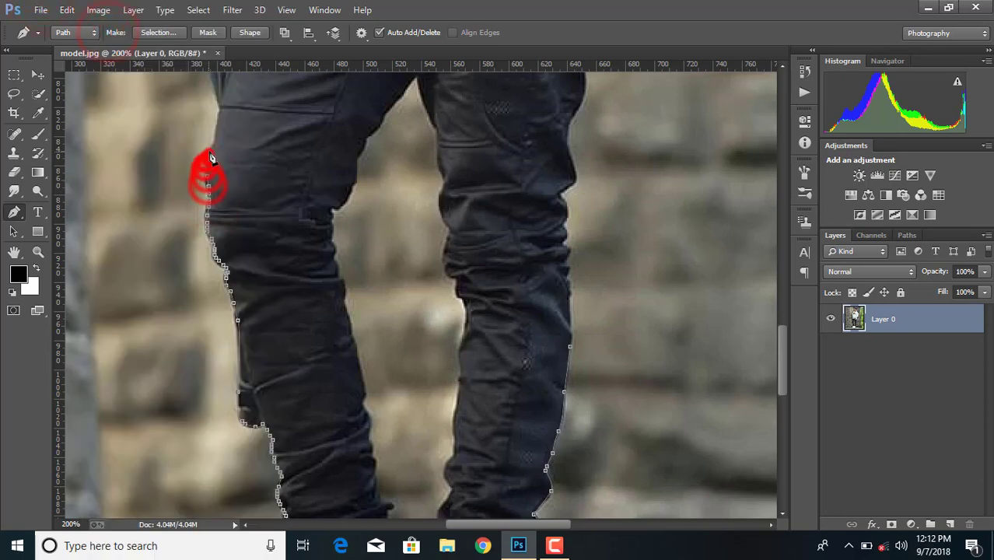
click(209, 157)
click(215, 131)
click(219, 105)
scroll(189, 233, up, 3)
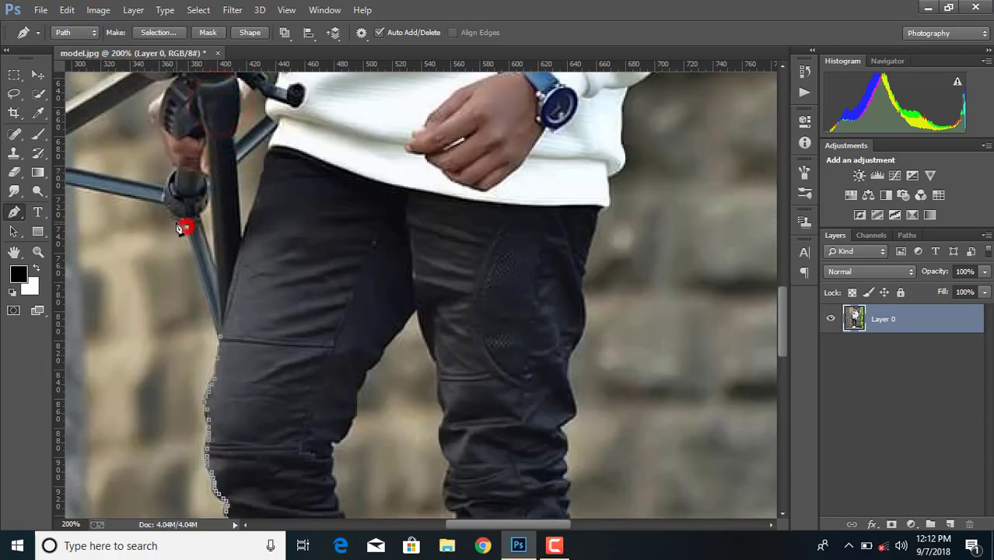
scroll(166, 212, down, 3)
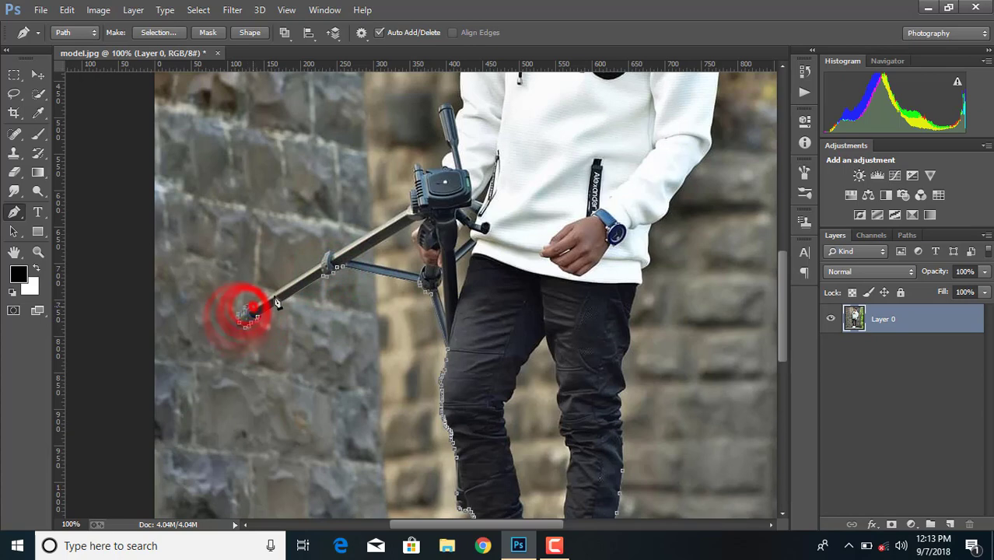
Step: Wrap the path around the tripod leg up to the tripod head, then zoom in
click(324, 269)
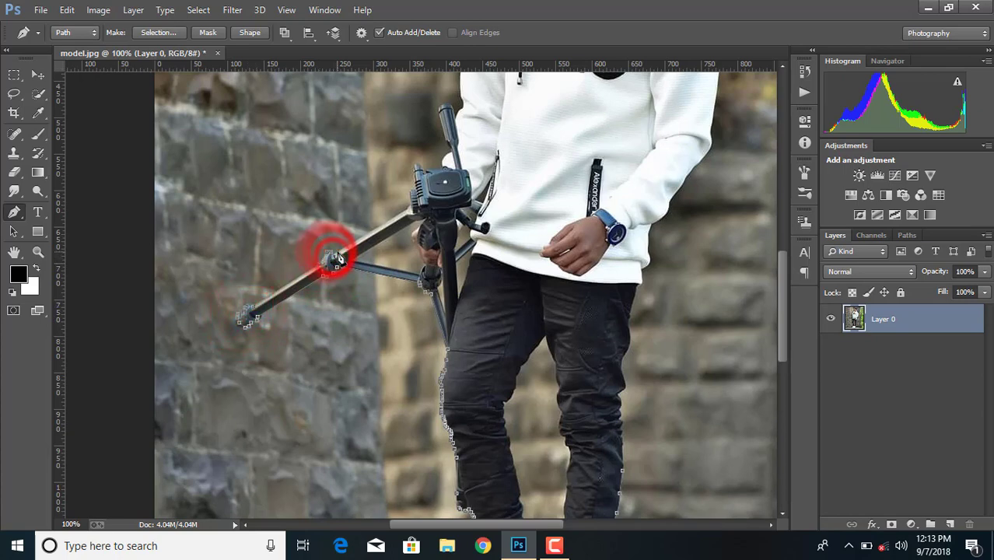
click(337, 254)
click(417, 182)
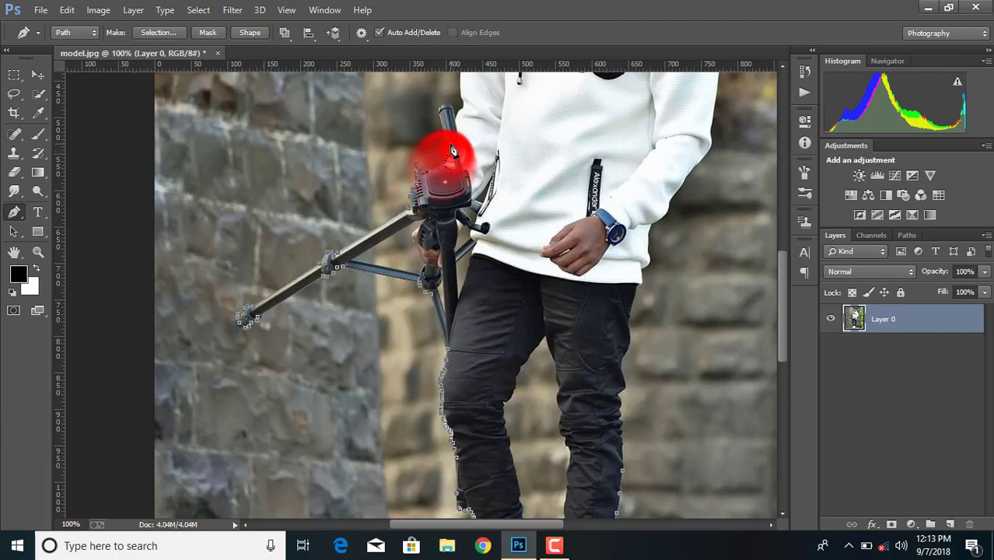
key(ctrl+plus)
Step: Trace curved anchors up the hoodie edge and along the shoulder, undoing one misplaced anchor
scroll(456, 188, up, 5)
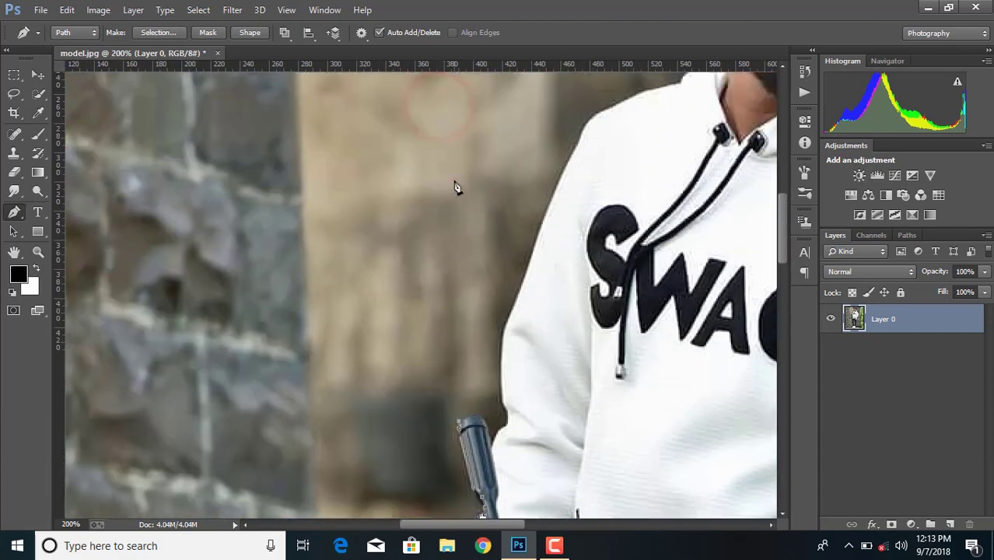
click(506, 408)
click(502, 350)
click(506, 325)
drag(506, 325, 498, 386)
scroll(514, 350, up, 1)
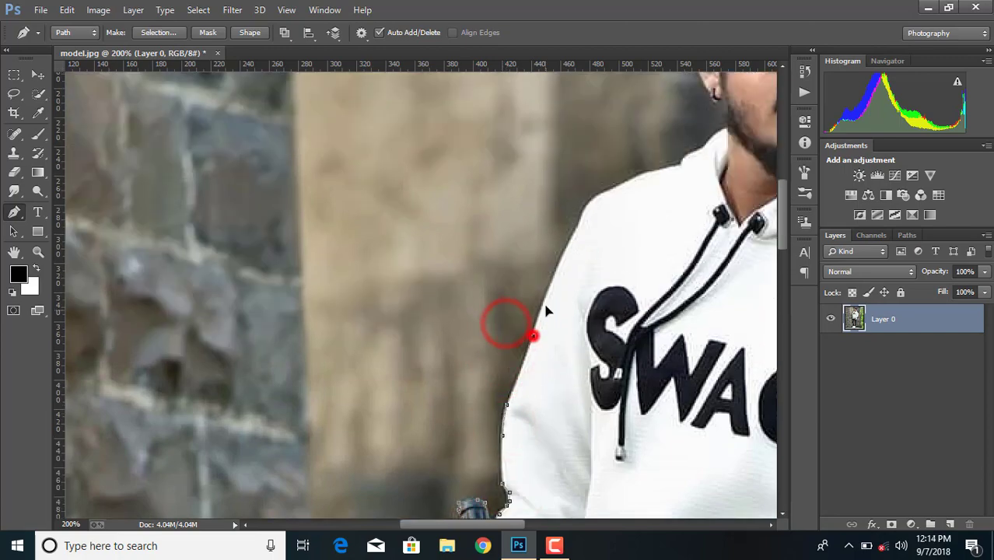
drag(567, 247, 581, 224)
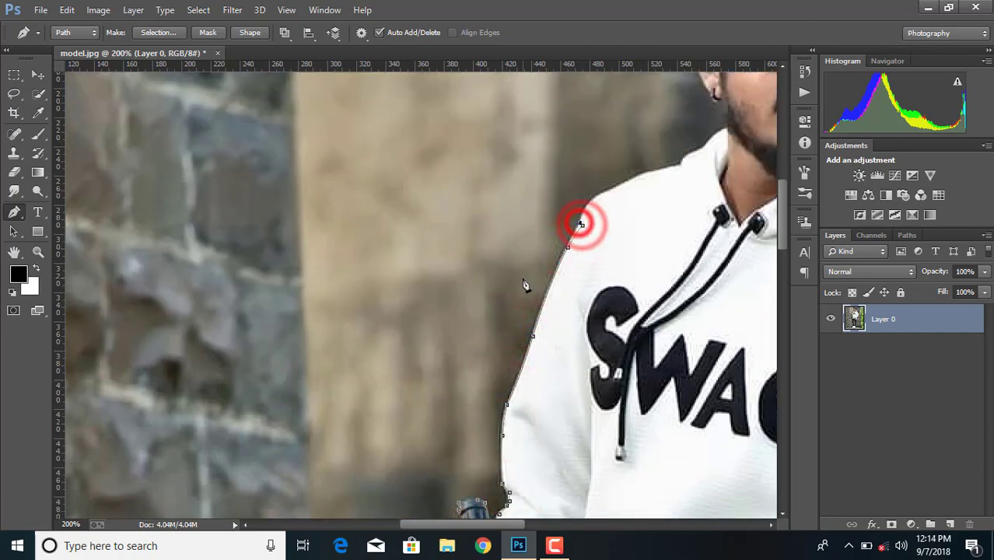
click(67, 10)
click(117, 39)
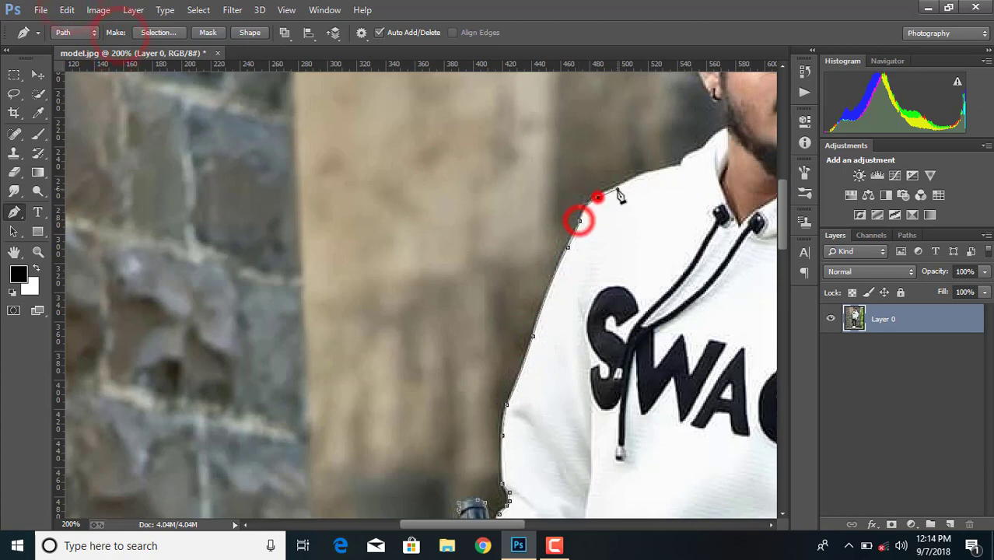
drag(620, 197, 620, 187)
click(637, 178)
click(683, 166)
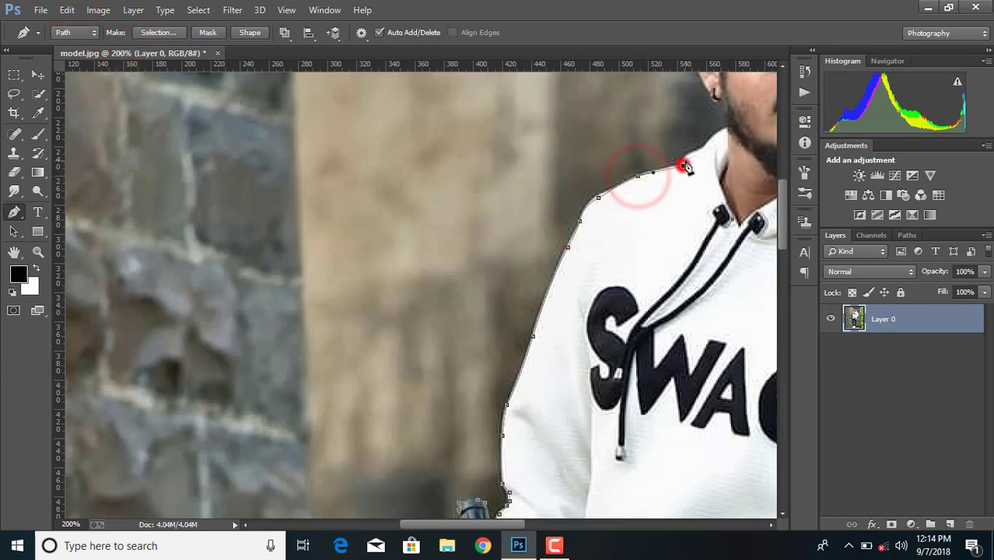
Step: Remove the anchor near the face and curve the path over the top and right side of the hair
drag(689, 156, 463, 296)
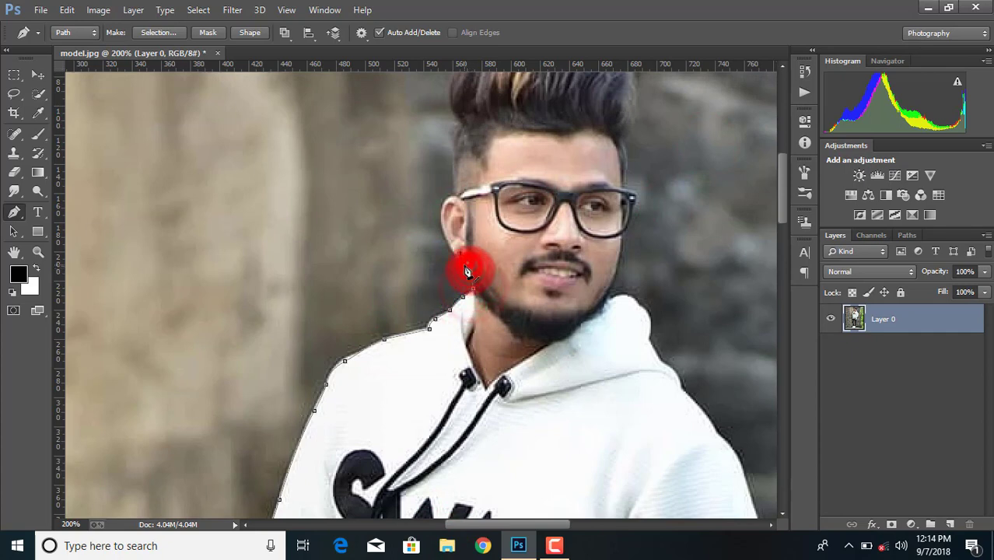
click(67, 9)
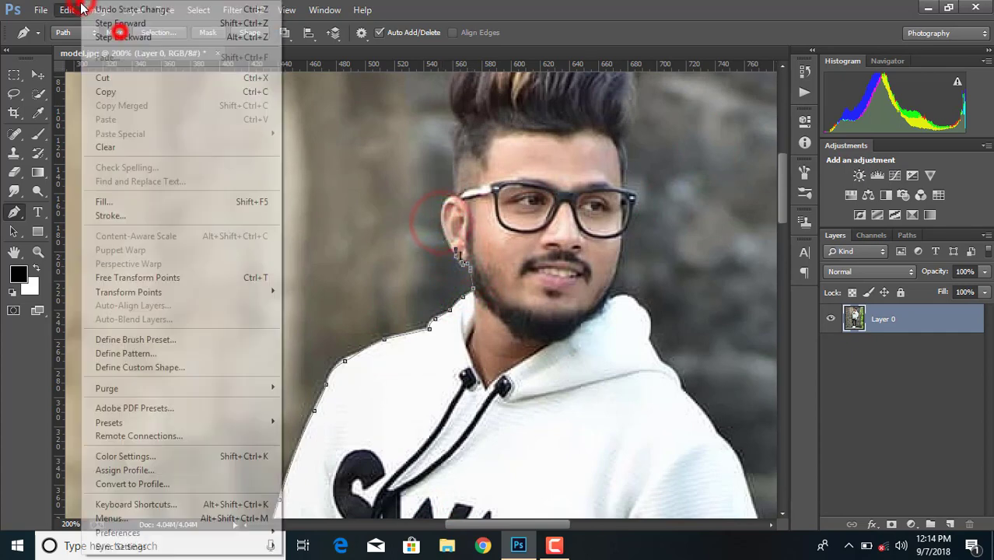
click(117, 32)
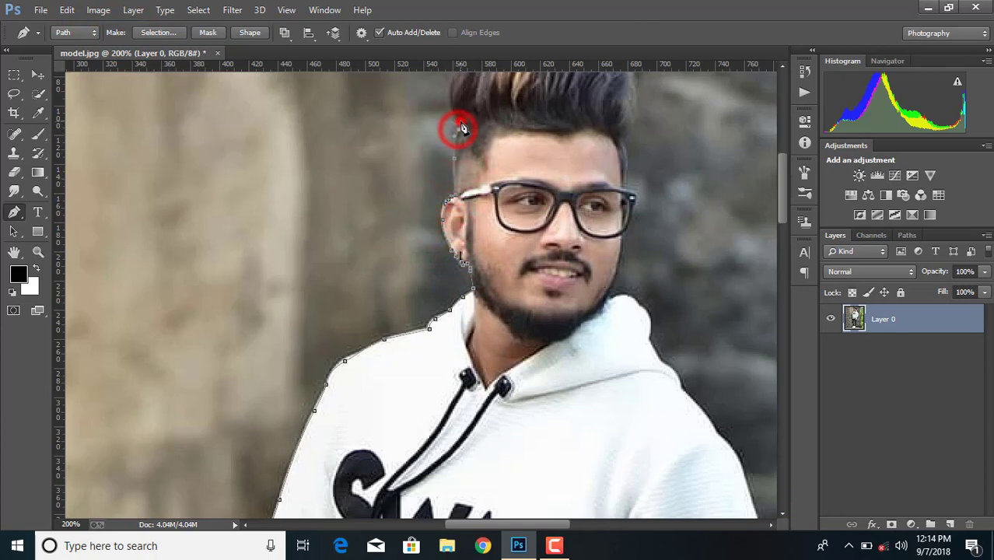
scroll(462, 127, up, 3)
click(452, 174)
mouse_move(464, 140)
mouse_down()
mouse_move(630, 160)
mouse_move(629, 194)
mouse_up()
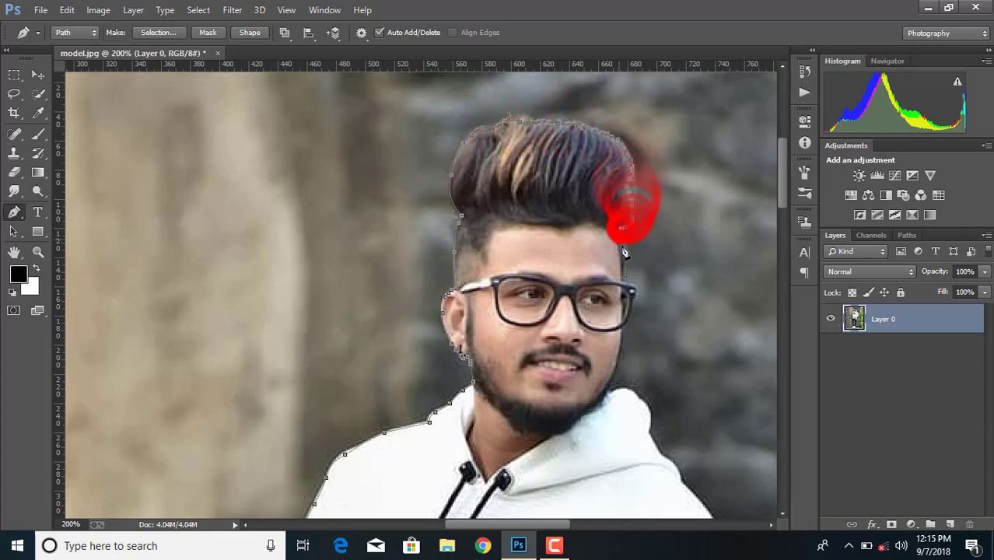
drag(626, 265, 632, 289)
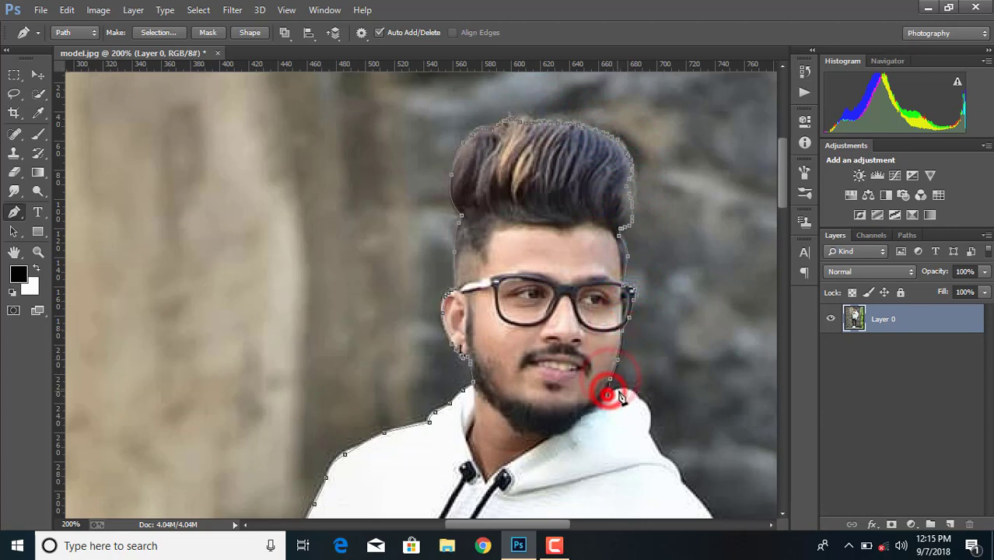
key(alt+f)
key(Escape)
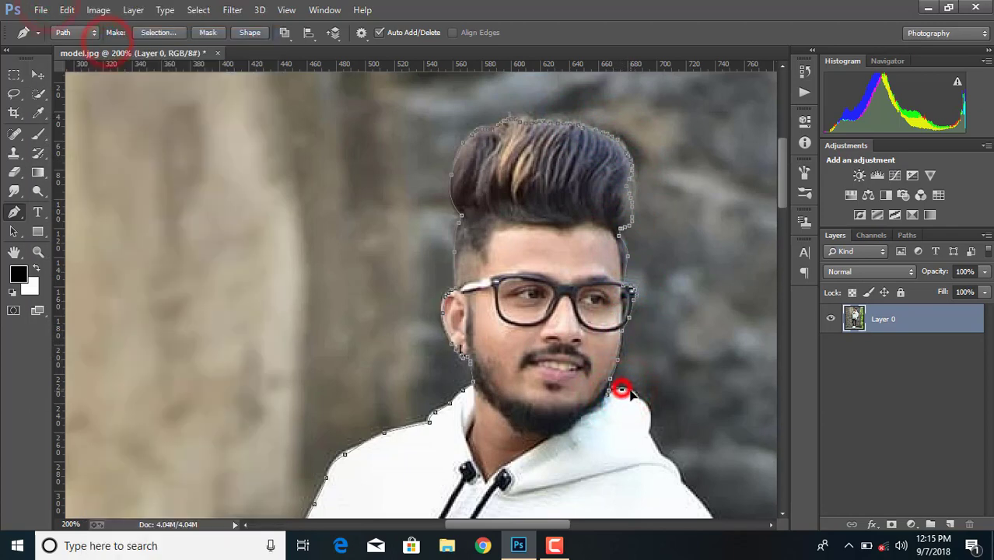
scroll(632, 395, down, 3)
Step: Trace the path down the hoodie's right shoulder to its right edge
click(650, 338)
click(652, 360)
scroll(657, 334, down, 3)
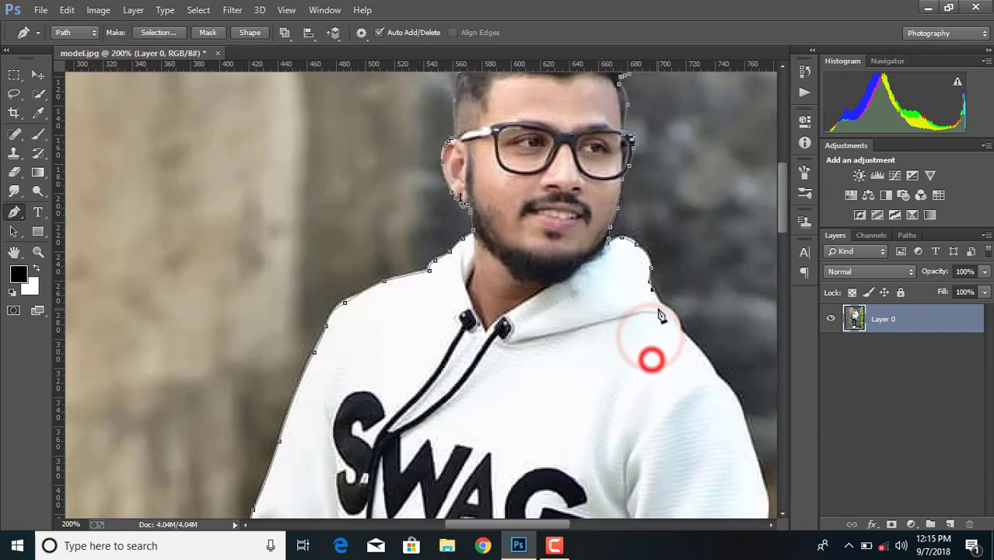
scroll(660, 315, down, 2)
click(660, 302)
click(683, 259)
scroll(685, 257, down, 4)
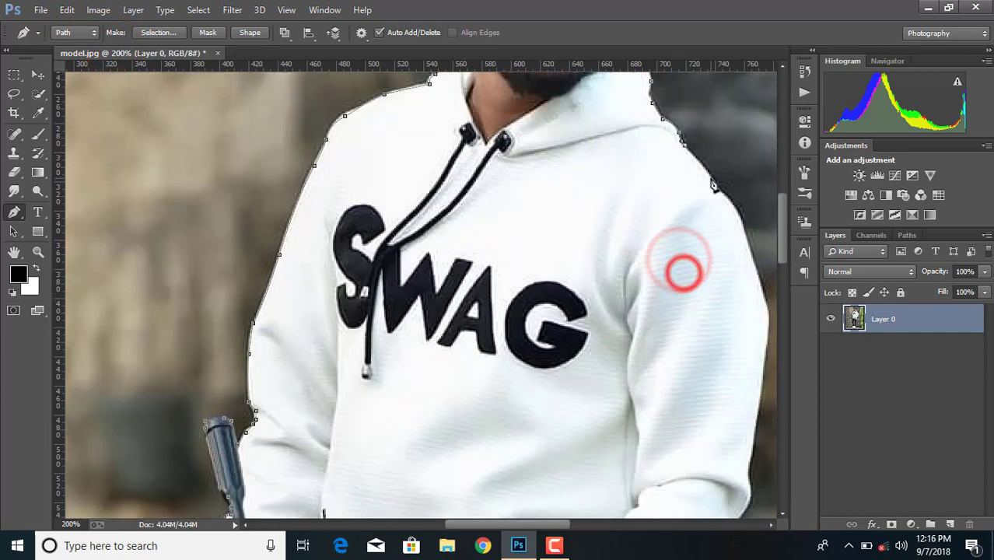
click(707, 171)
click(718, 189)
scroll(718, 190, down, 2)
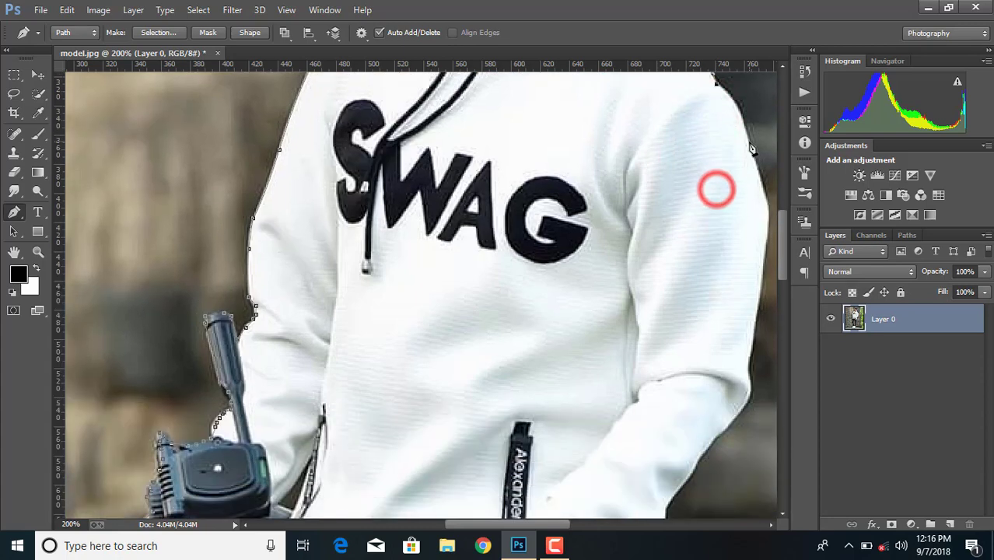
click(740, 118)
scroll(739, 118, down, 1)
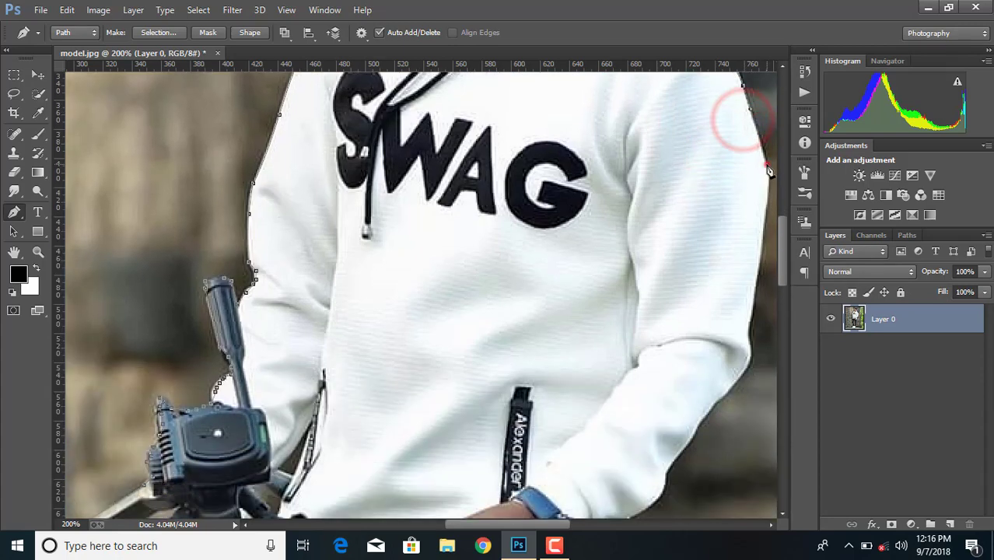
click(765, 234)
scroll(751, 237, down, 2)
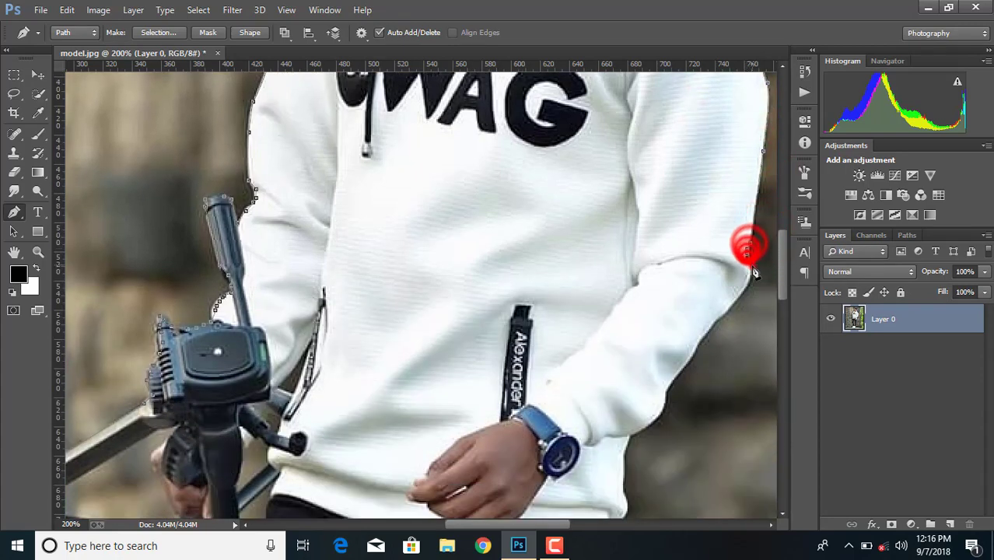
scroll(753, 271, down, 2)
Step: Continue the path along the right arm to the hoodie's bottom corner
click(736, 242)
click(706, 273)
scroll(704, 274, down, 2)
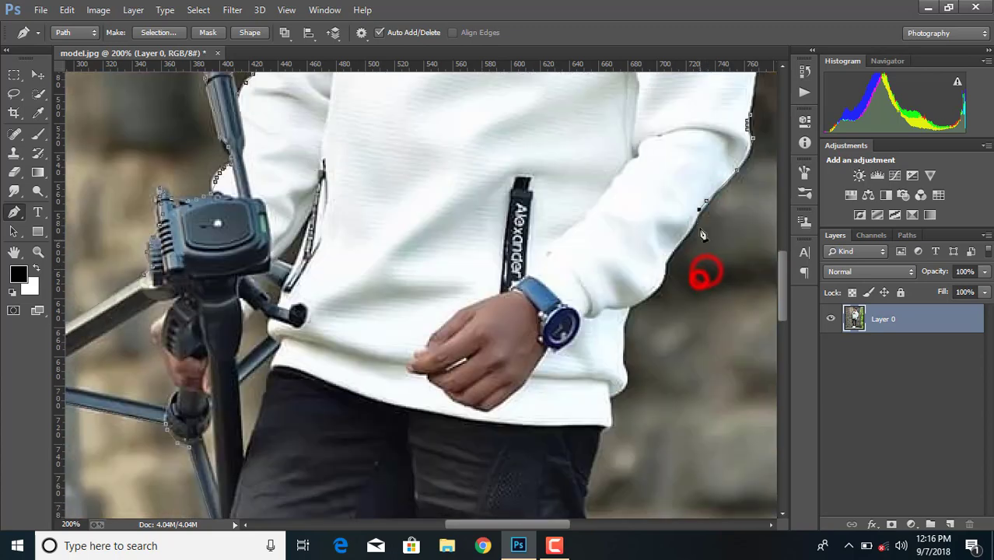
click(690, 230)
click(668, 249)
scroll(666, 249, down, 2)
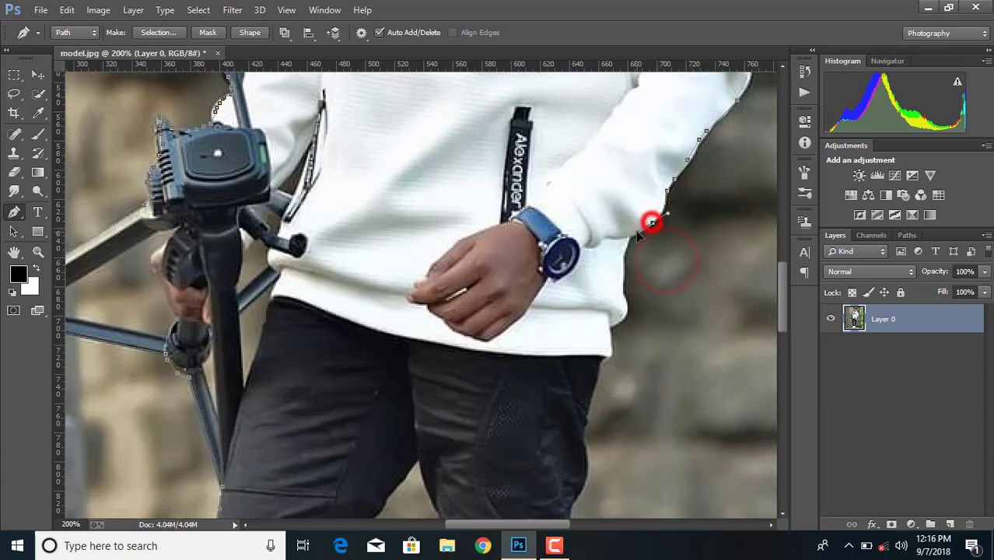
click(629, 238)
scroll(626, 242, down, 3)
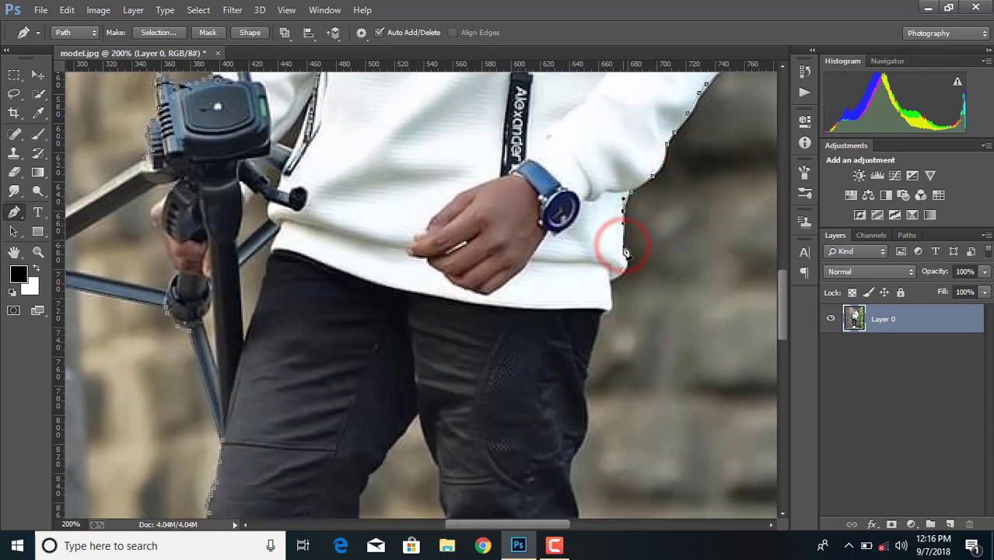
click(624, 246)
click(609, 248)
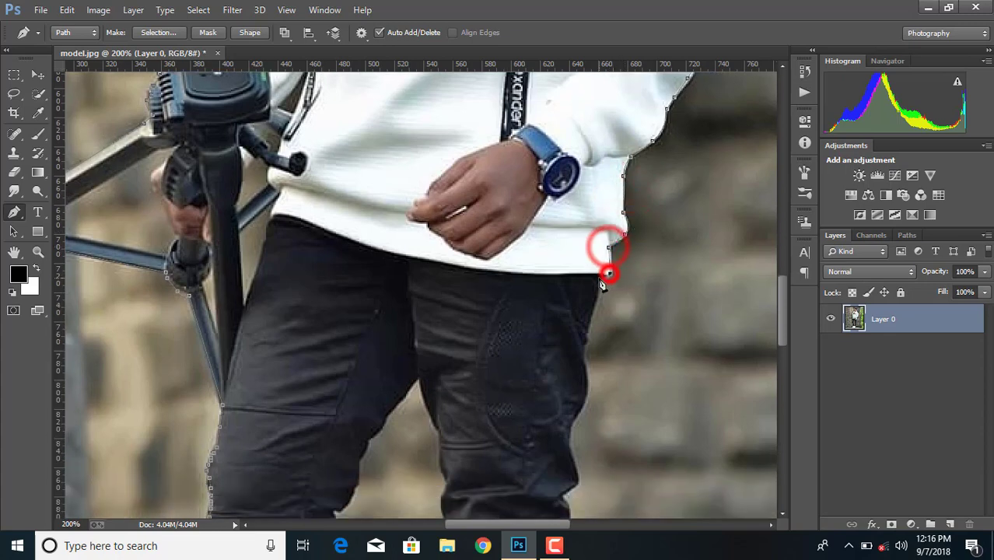
click(609, 274)
scroll(596, 276, down, 2)
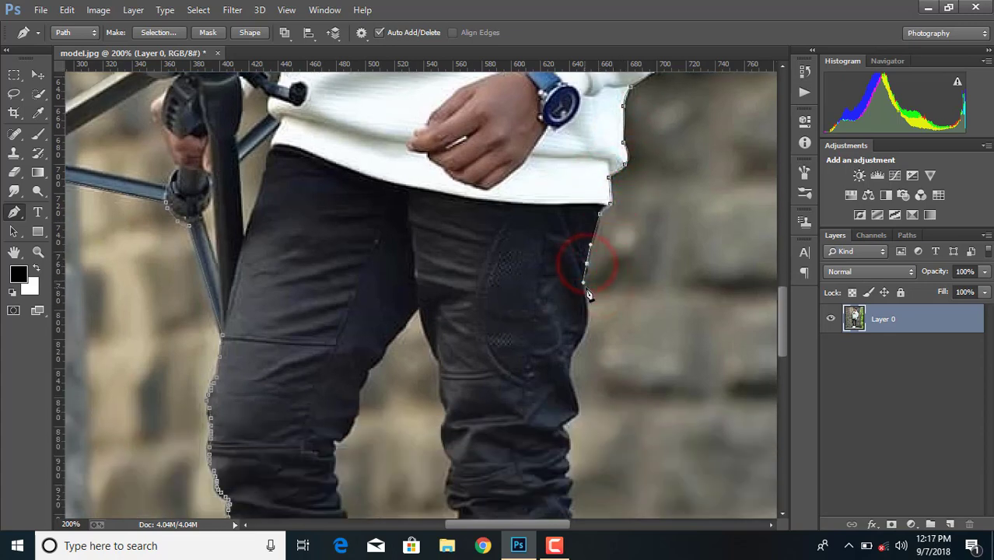
Step: Curve the path down the right edge of the pants toward the shoes
click(583, 289)
scroll(591, 247, down, 2)
scroll(584, 265, down, 2)
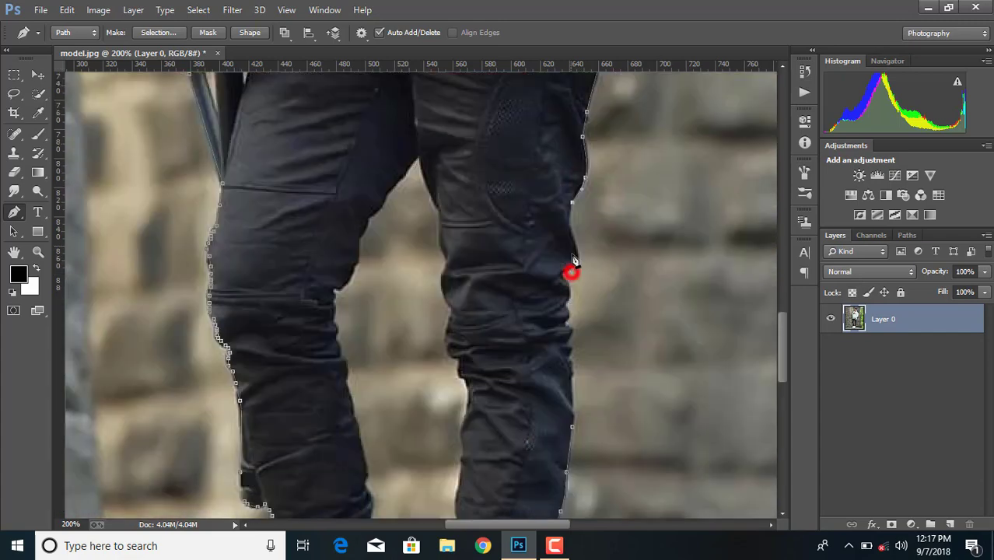
click(570, 212)
click(560, 266)
scroll(574, 234, down, 2)
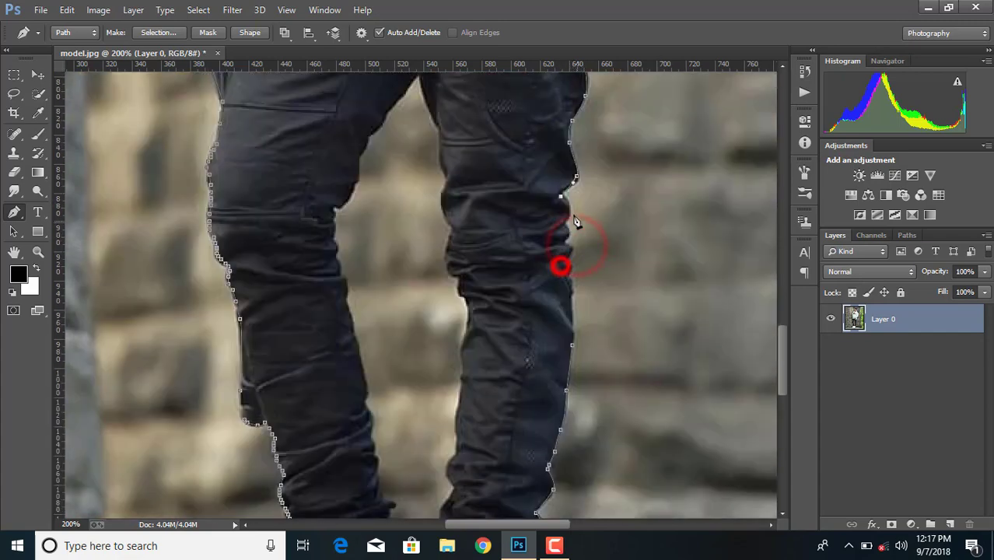
drag(568, 222, 570, 282)
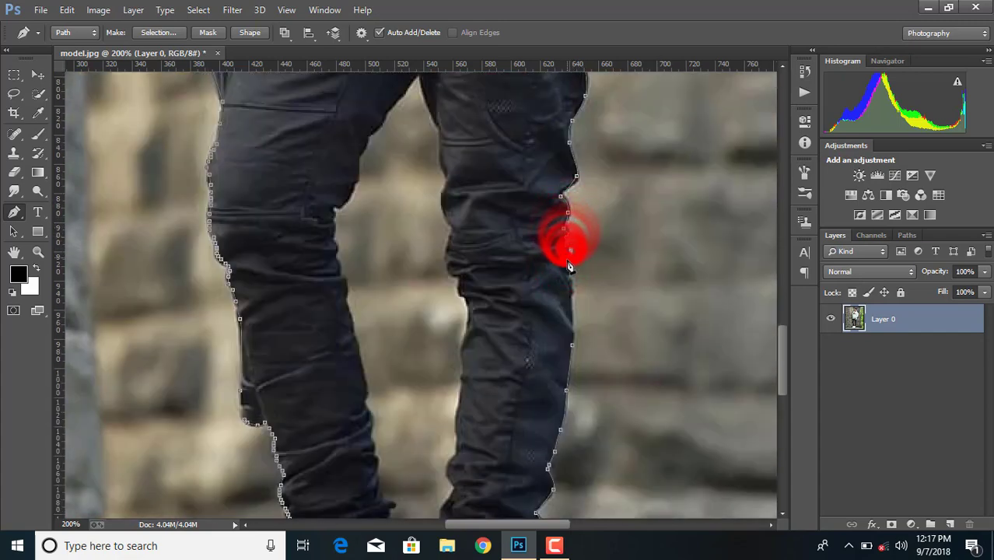
scroll(575, 294, down, 1)
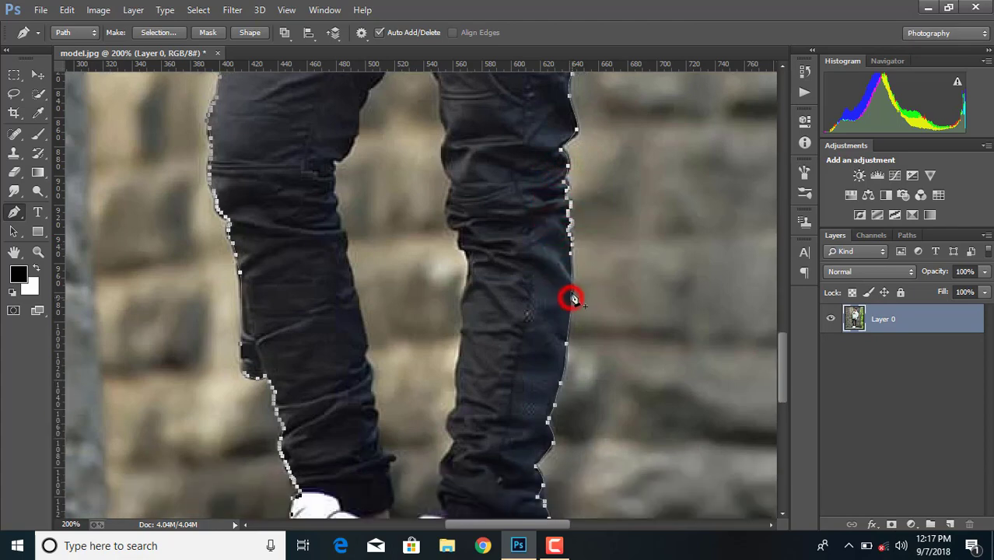
scroll(529, 224, down, 1)
Step: Convert the traced path to a selection and add a layer mask to Layer 0
scroll(525, 218, down, 1)
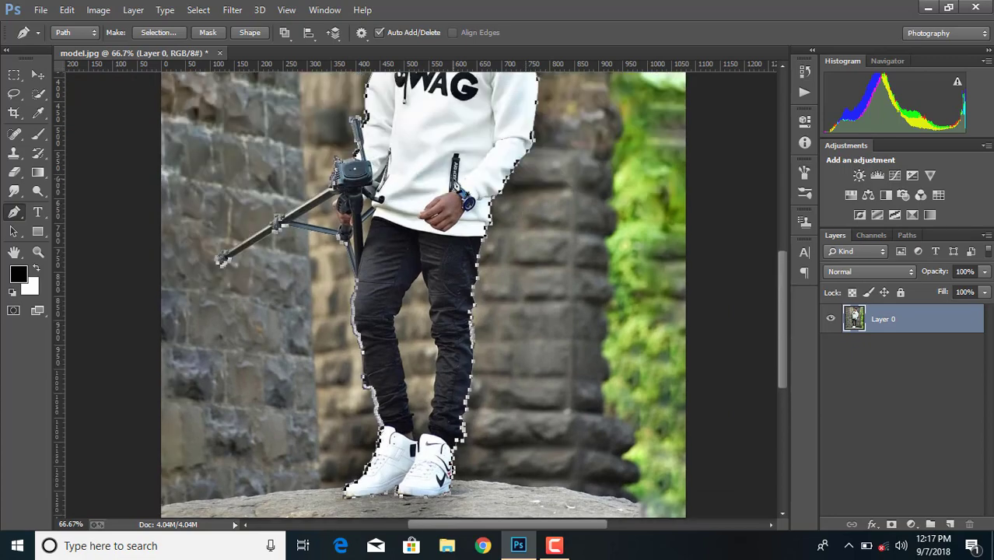
right_click(454, 179)
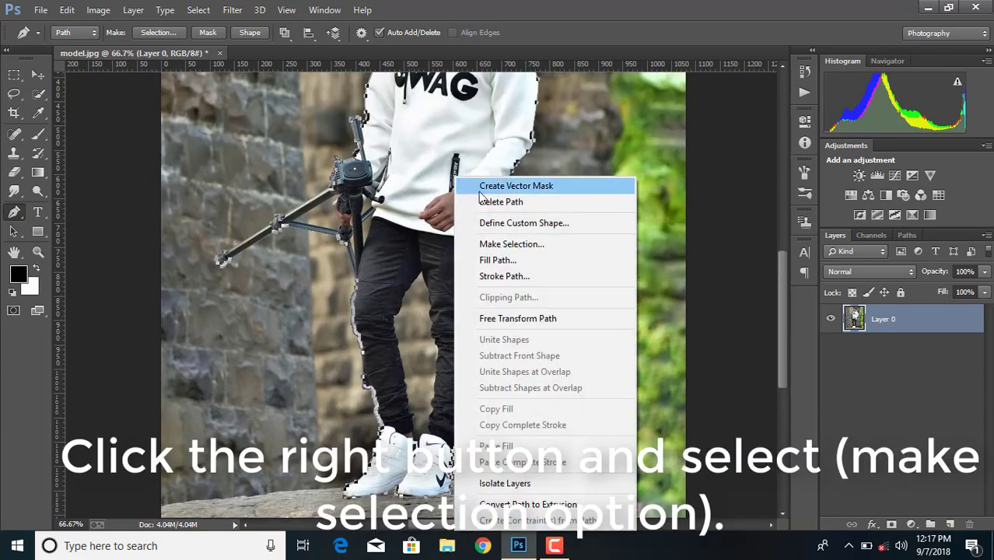
click(506, 243)
click(568, 156)
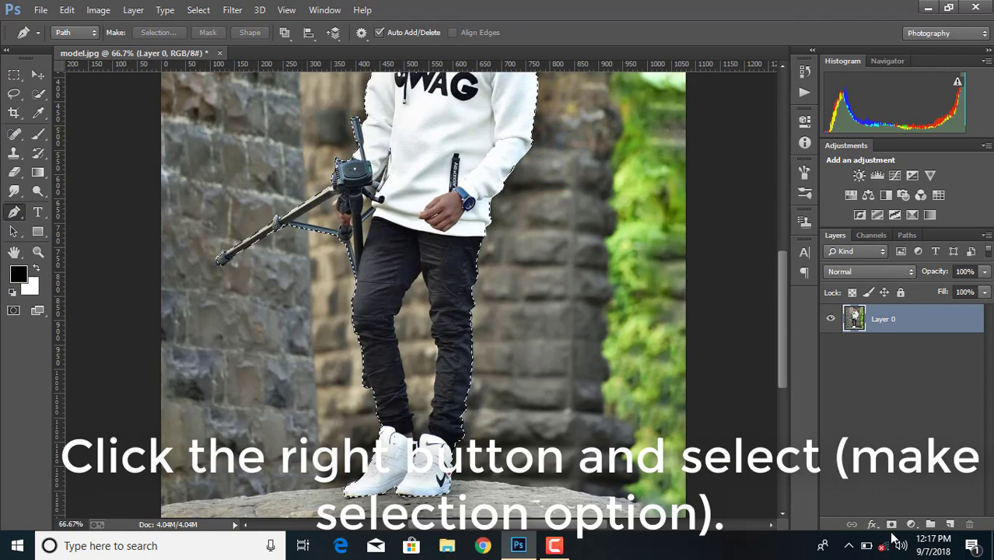
click(892, 525)
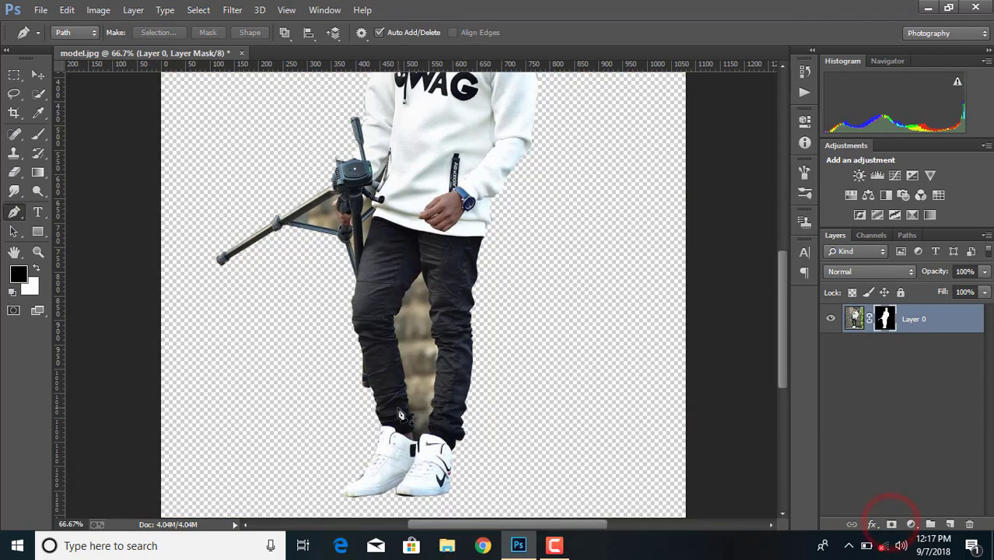
scroll(399, 414, up, 1)
scroll(400, 414, up, 1)
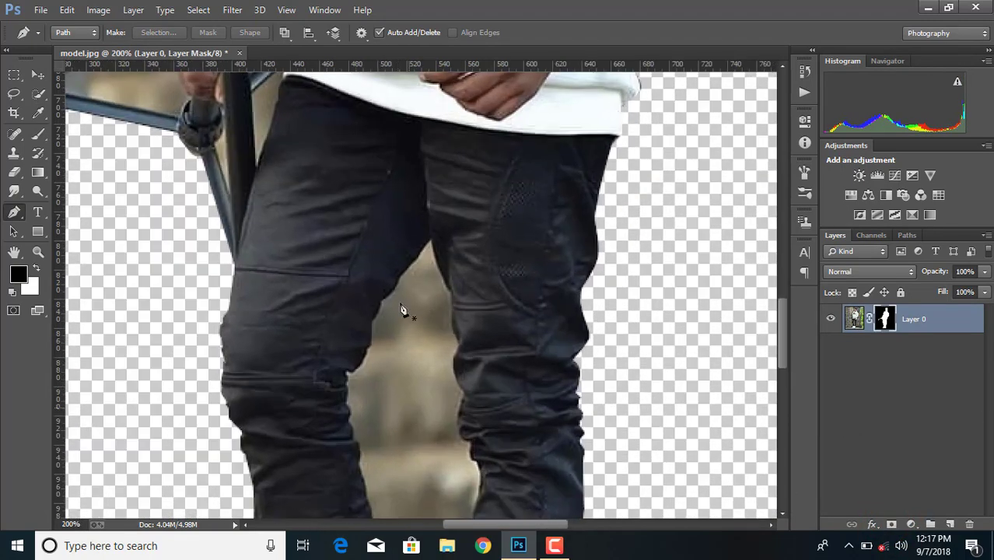
Step: Start a Pen path at the leg gap and trace up the inner leg to the crotch
scroll(400, 264, down, 1)
scroll(401, 223, down, 3)
scroll(409, 223, up, 1)
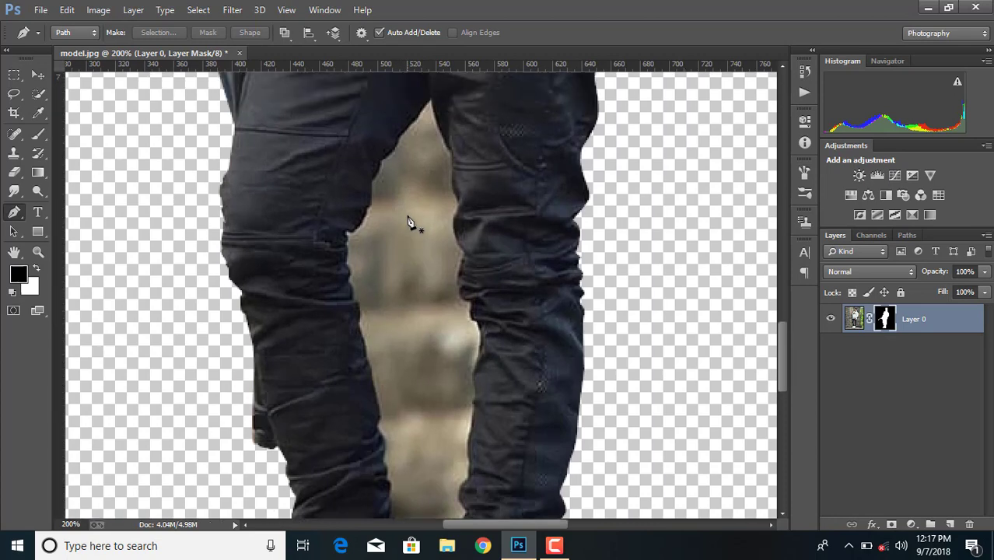
click(469, 474)
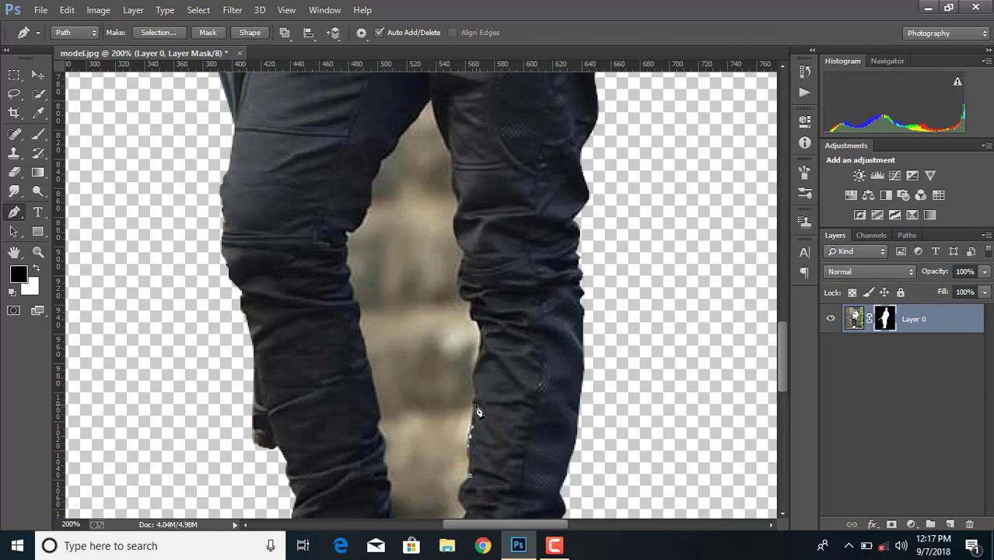
click(476, 359)
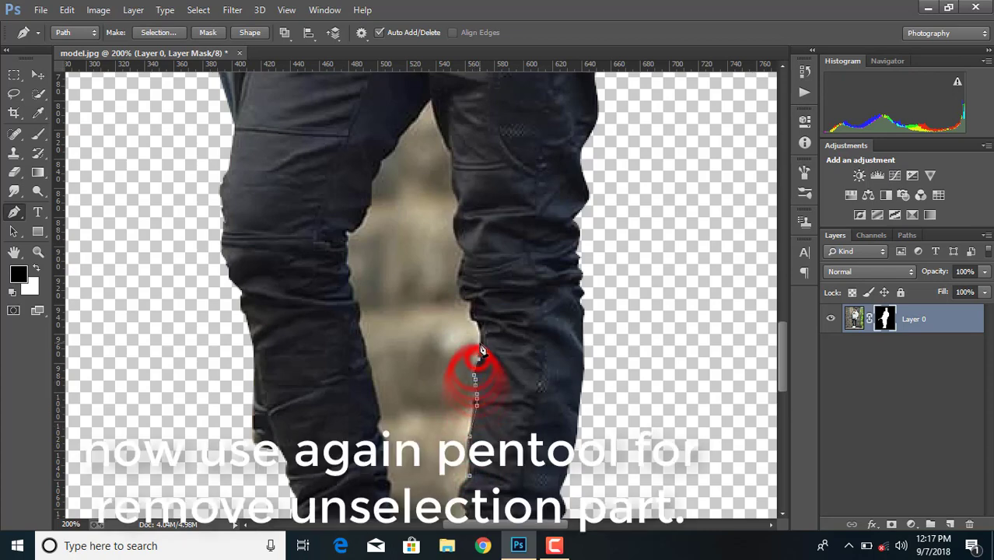
click(481, 337)
click(474, 311)
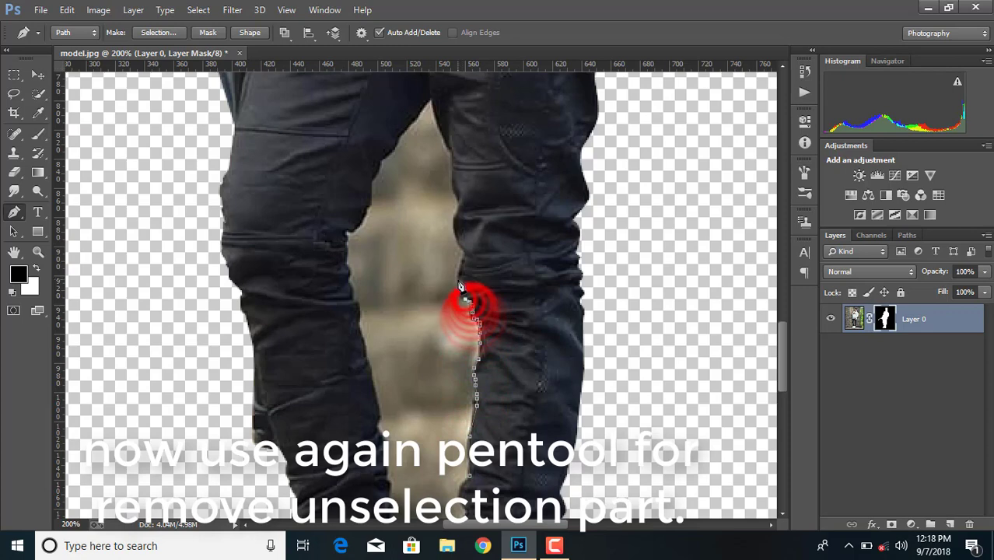
click(459, 274)
click(456, 227)
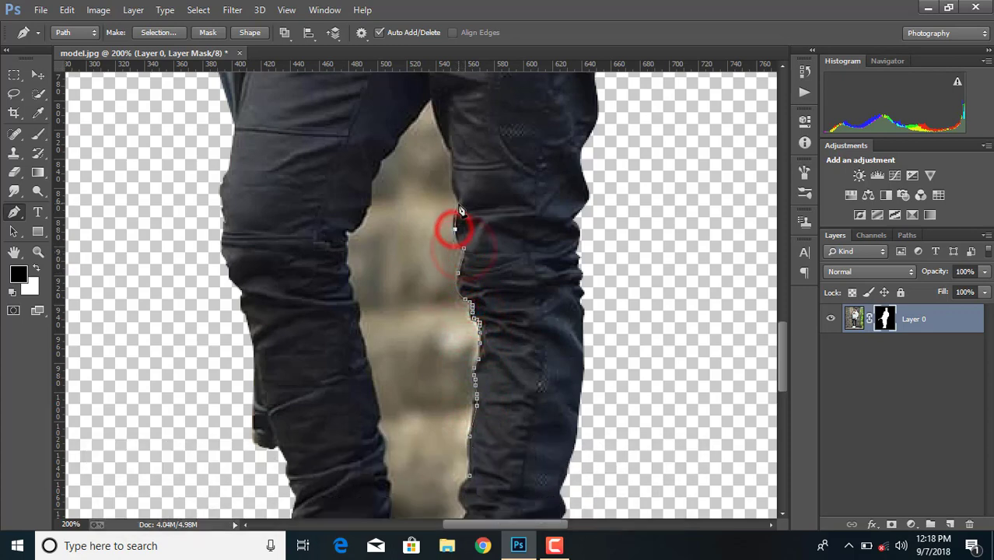
click(459, 204)
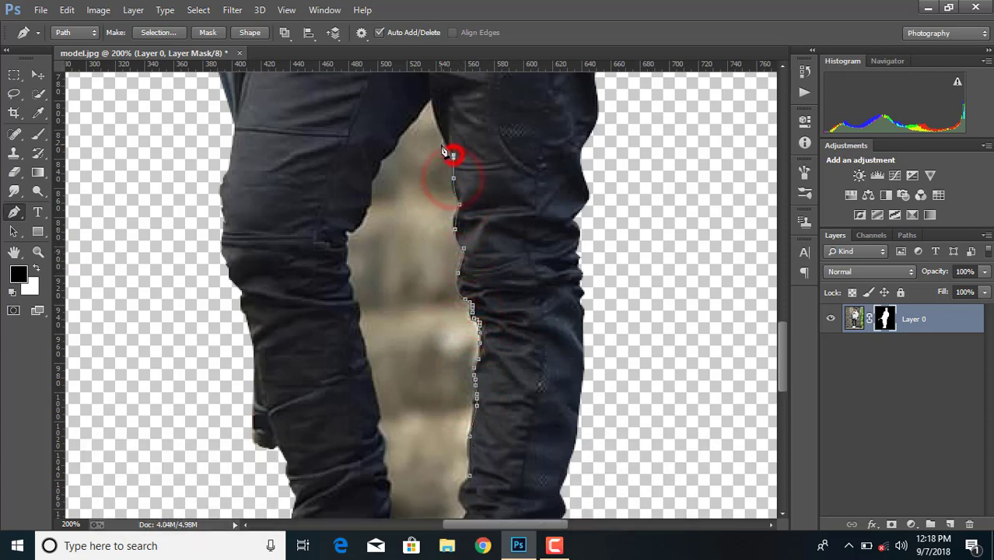
click(432, 100)
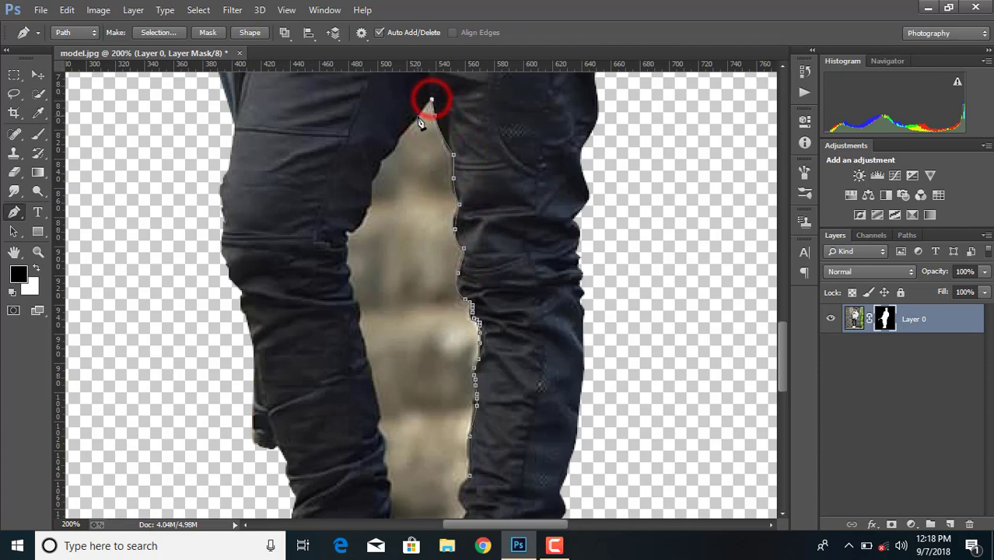
Step: Continue the path down the left leg's inner edge past the knee
click(418, 115)
click(396, 144)
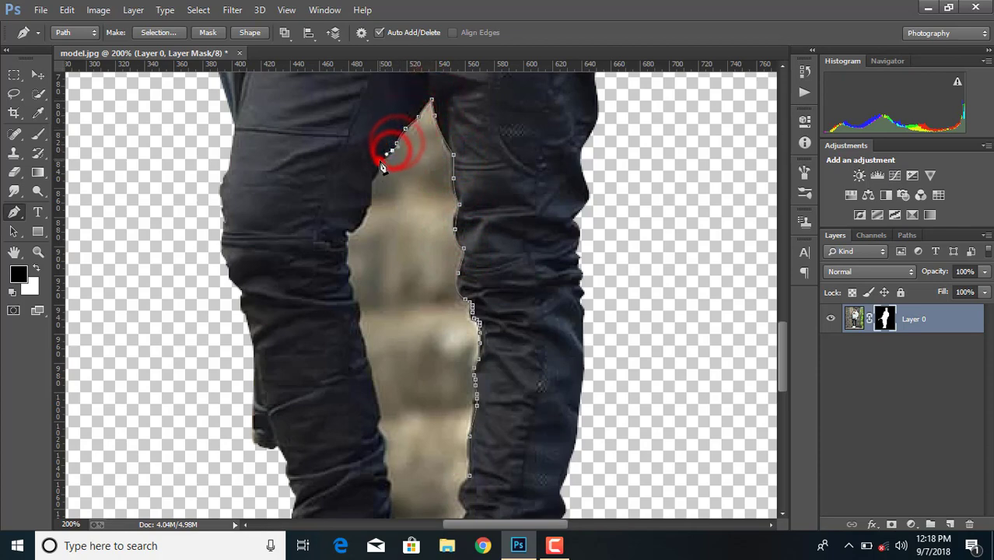
click(381, 161)
click(372, 179)
click(366, 198)
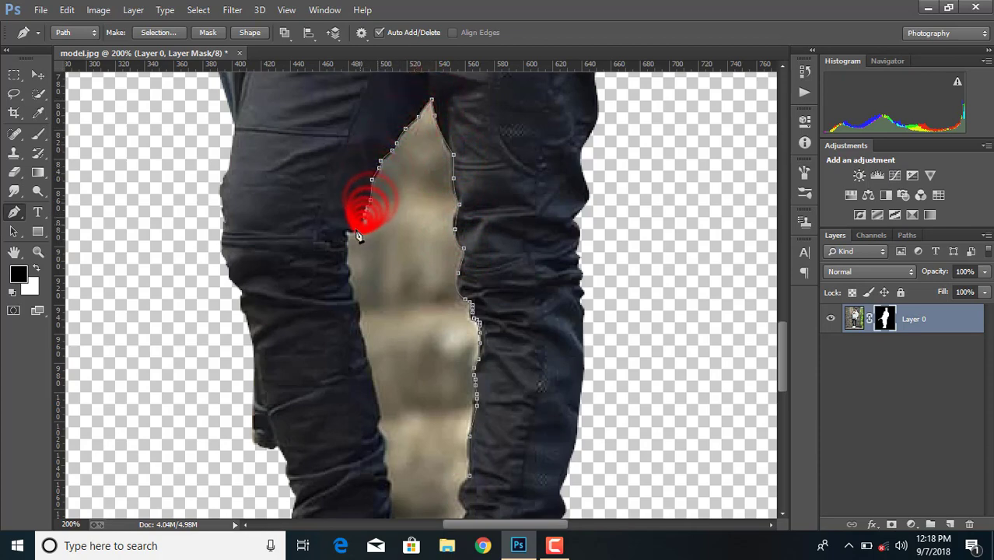
click(362, 215)
click(345, 232)
click(346, 248)
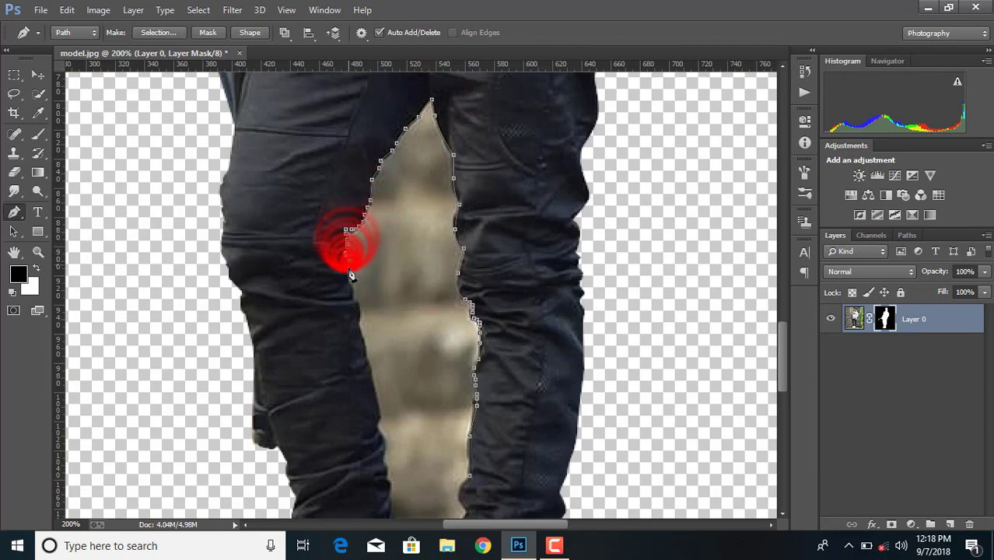
click(348, 278)
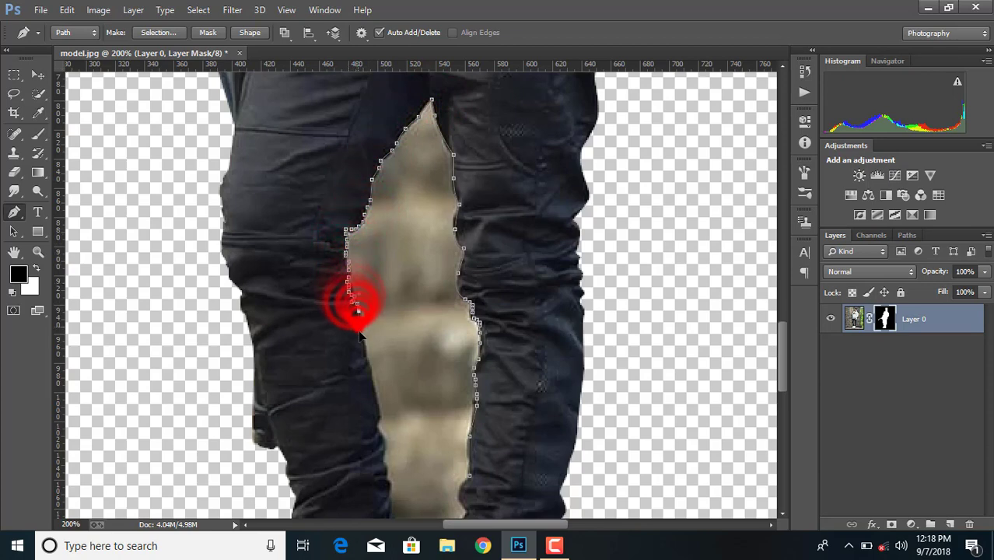
Step: Trace the lower leg's inner edge down past the ankle to the gap between the shoes
scroll(350, 319, down, 3)
click(366, 239)
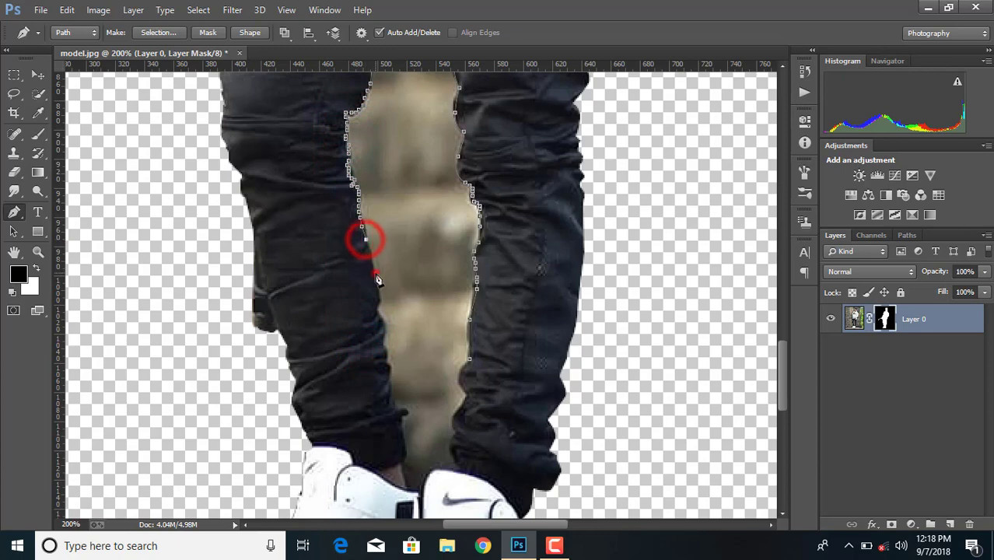
click(375, 271)
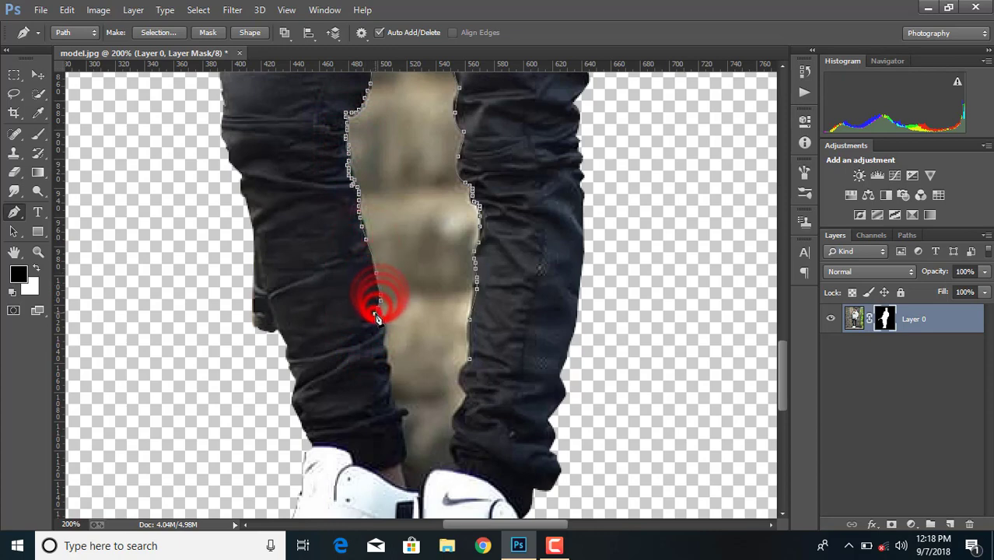
scroll(377, 310, down, 1)
click(384, 282)
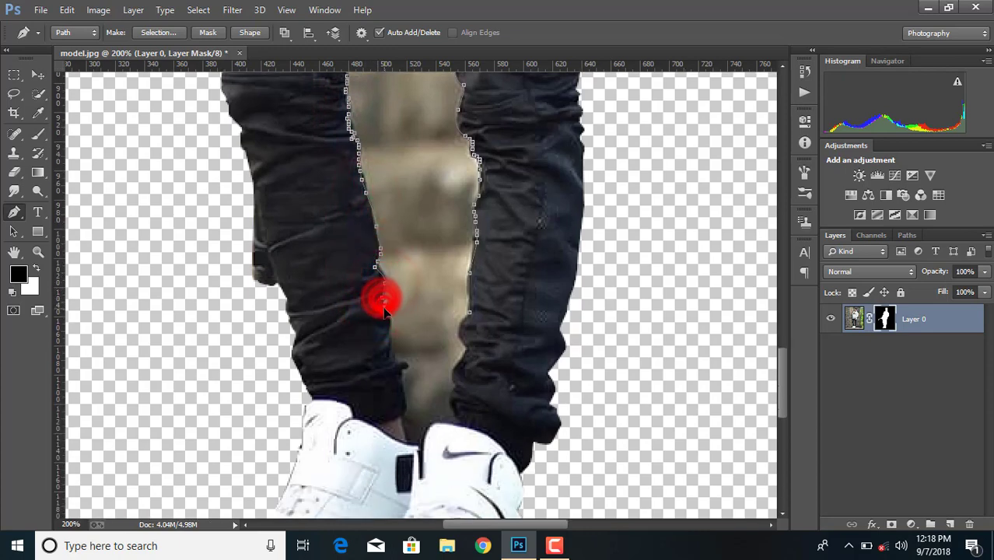
click(386, 309)
click(391, 333)
click(393, 347)
click(394, 360)
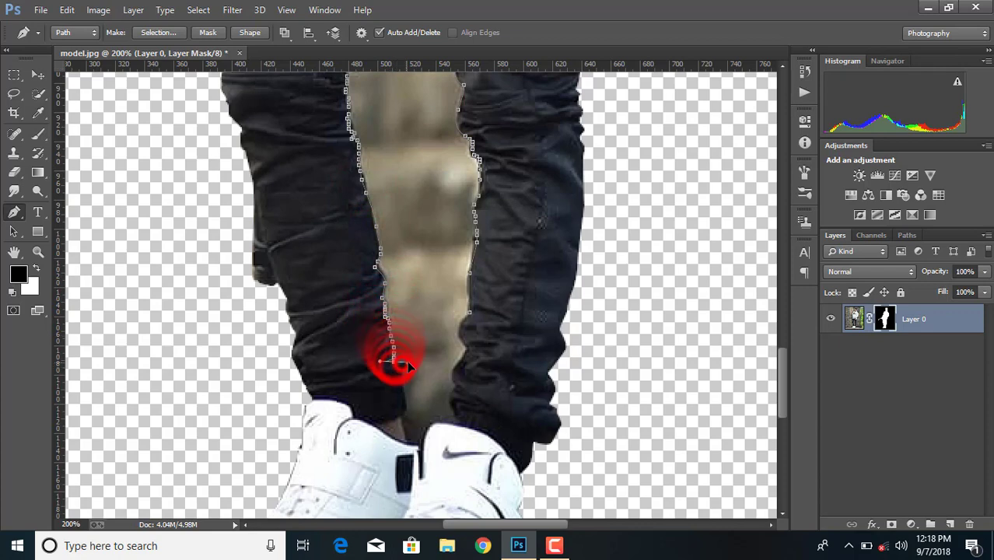
click(399, 373)
click(404, 392)
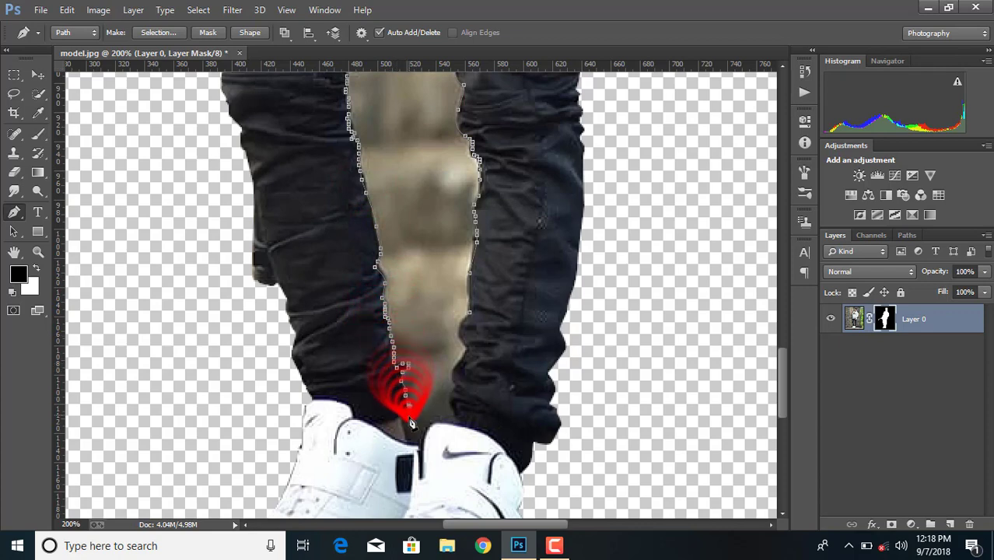
click(408, 412)
Step: Trace back up the right leg's inner edge and close the gap path
scroll(408, 412, down, 1)
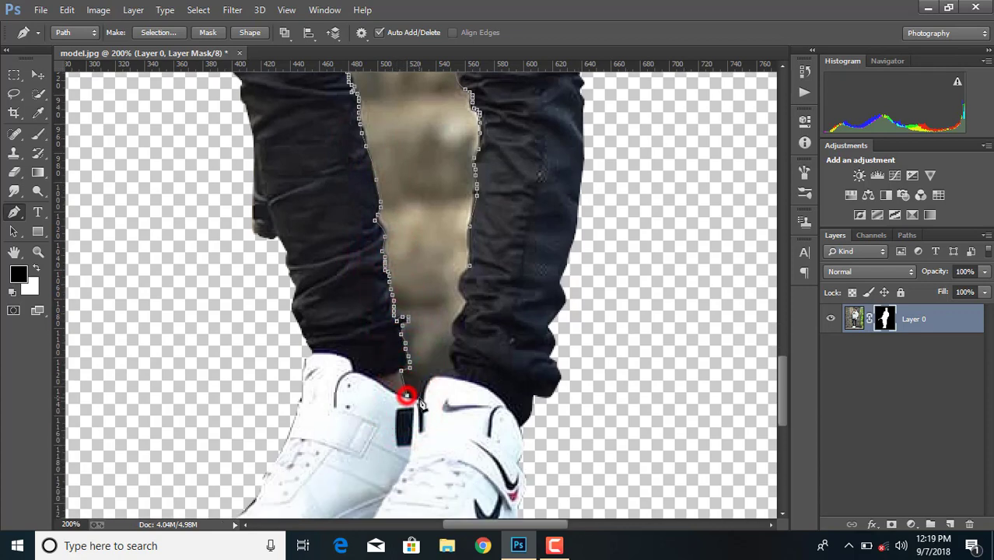
click(419, 397)
click(436, 372)
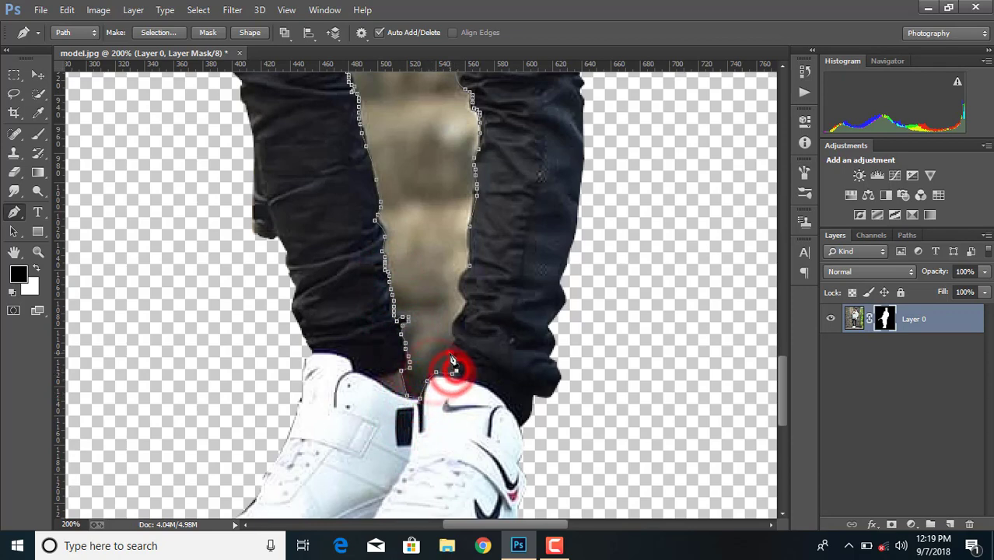
click(452, 355)
click(457, 323)
click(465, 302)
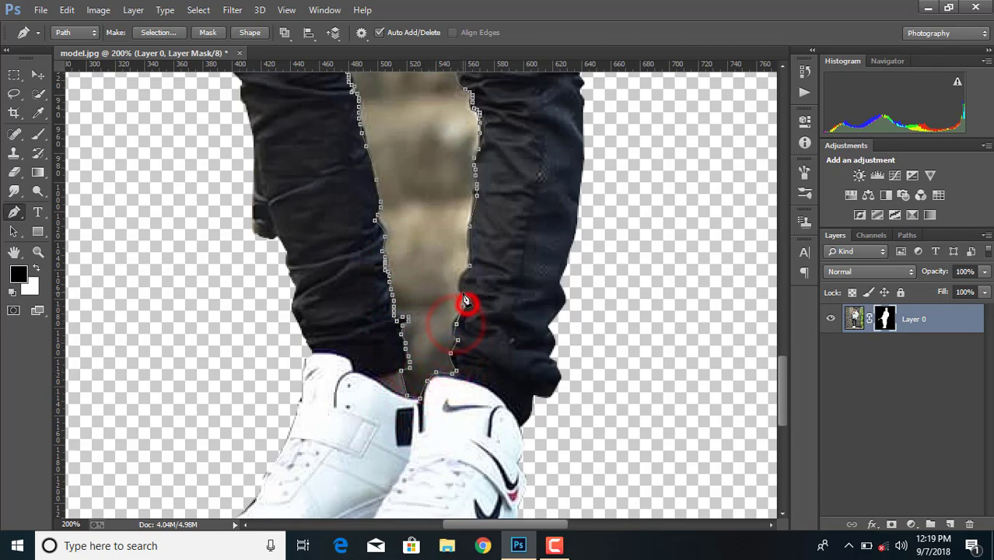
click(456, 271)
Step: Zoom out and convert the leg-gap path into a selection
key(ctrl+minus)
key(ctrl+minus)
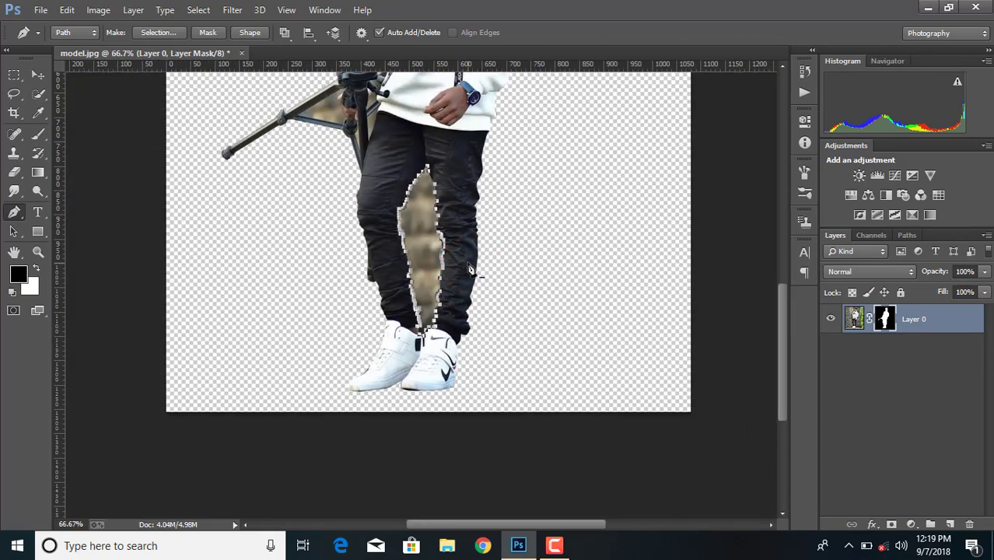
right_click(426, 238)
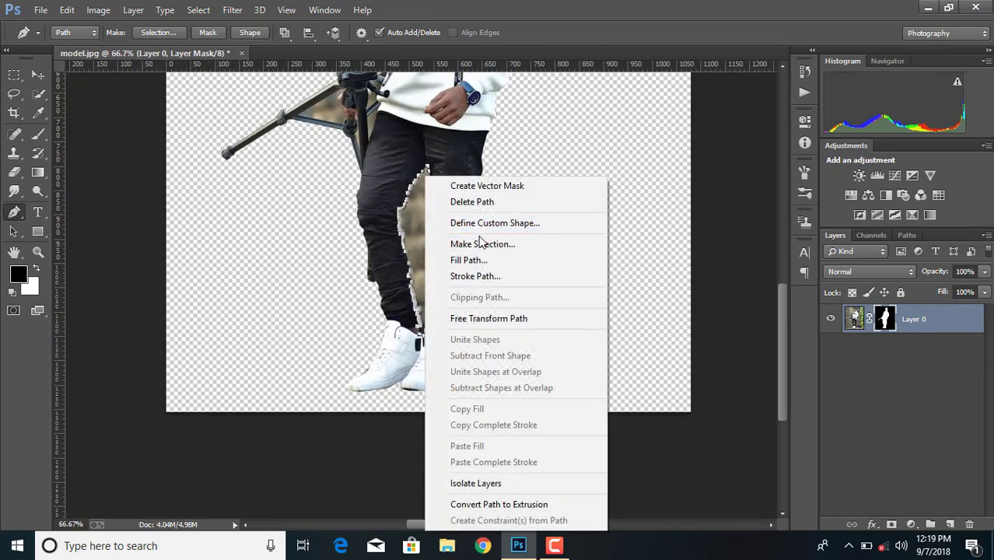
click(476, 247)
click(573, 154)
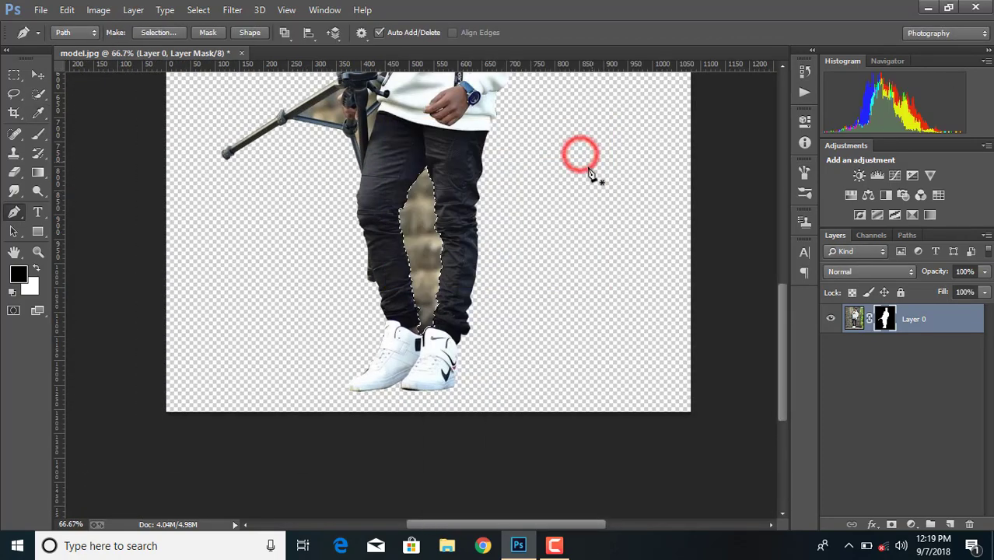
Step: Paint black on the layer mask between the legs with a larger brush at 100% opacity
click(38, 136)
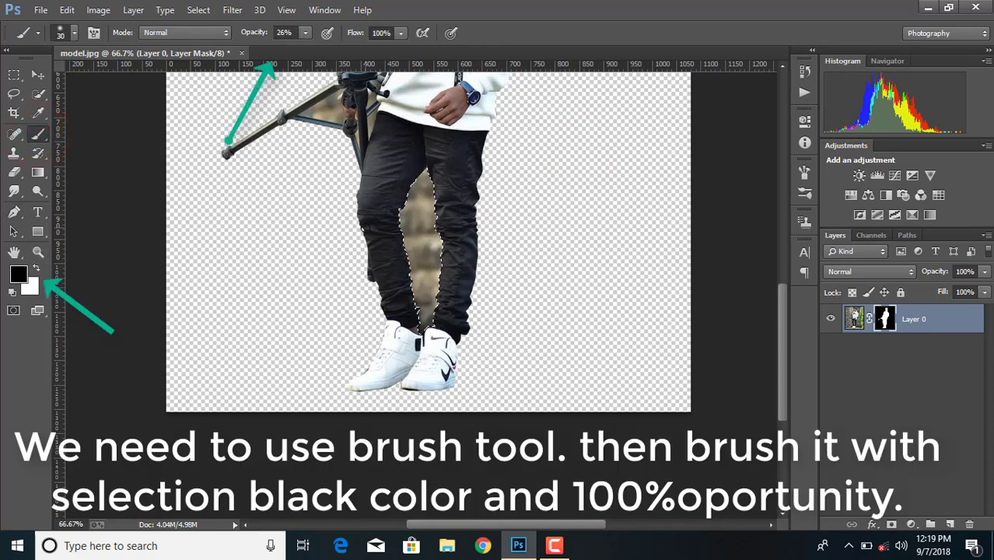
drag(430, 164, 427, 272)
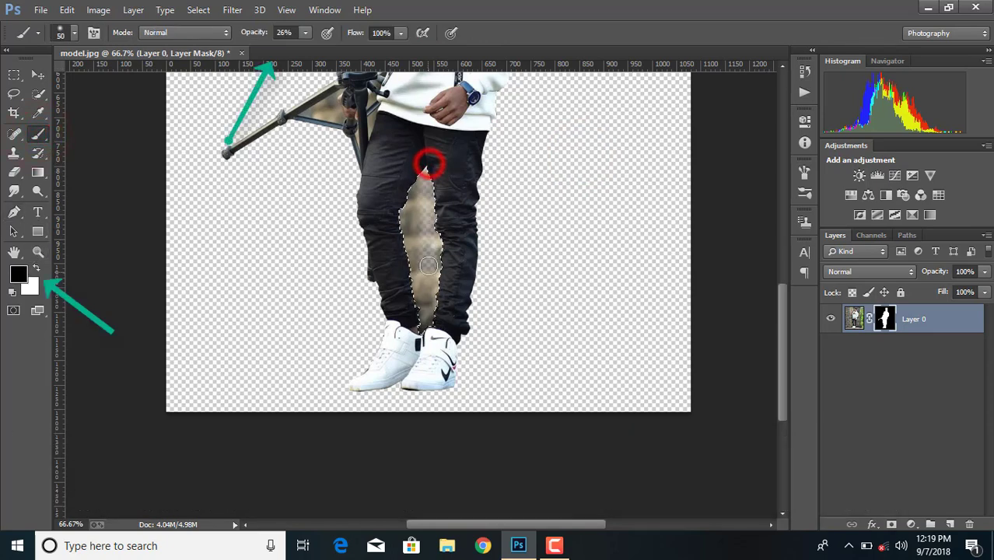
click(306, 34)
drag(306, 49, 358, 53)
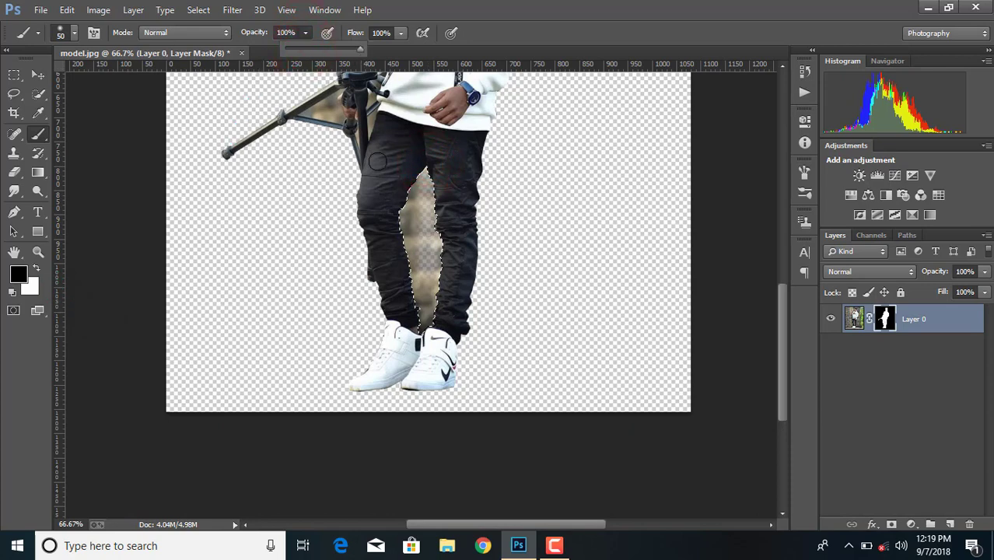
key(bracketright)
drag(399, 158, 419, 331)
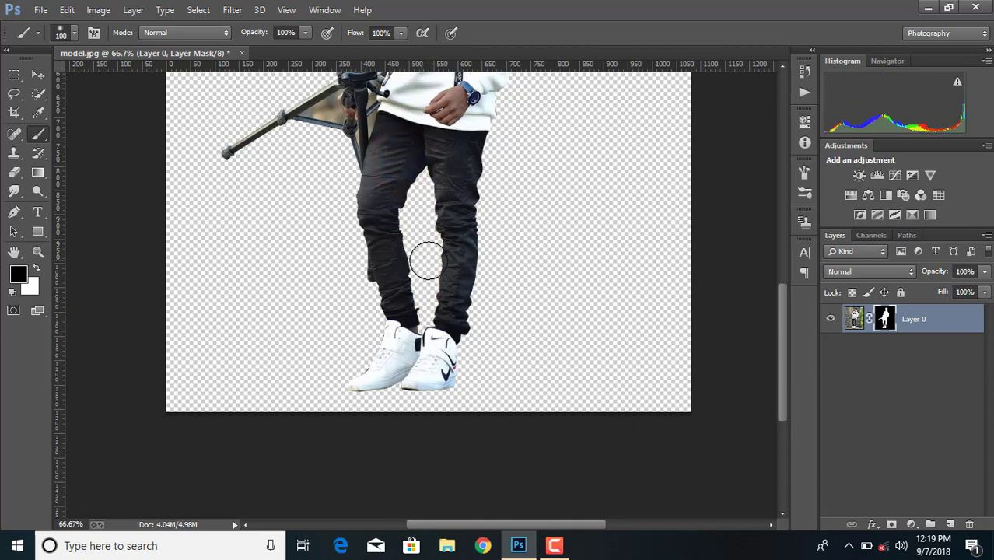
key(ctrl+plus)
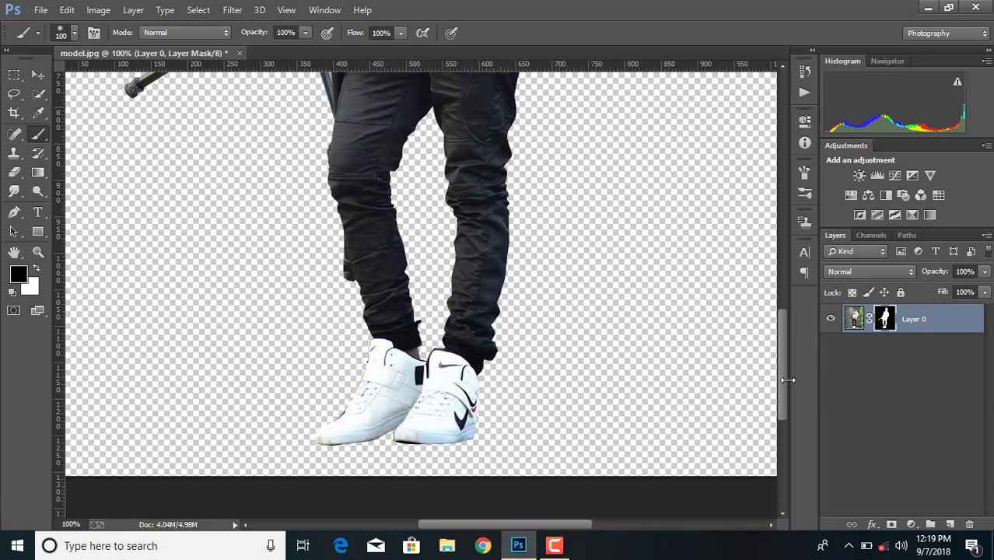
drag(785, 379, 785, 316)
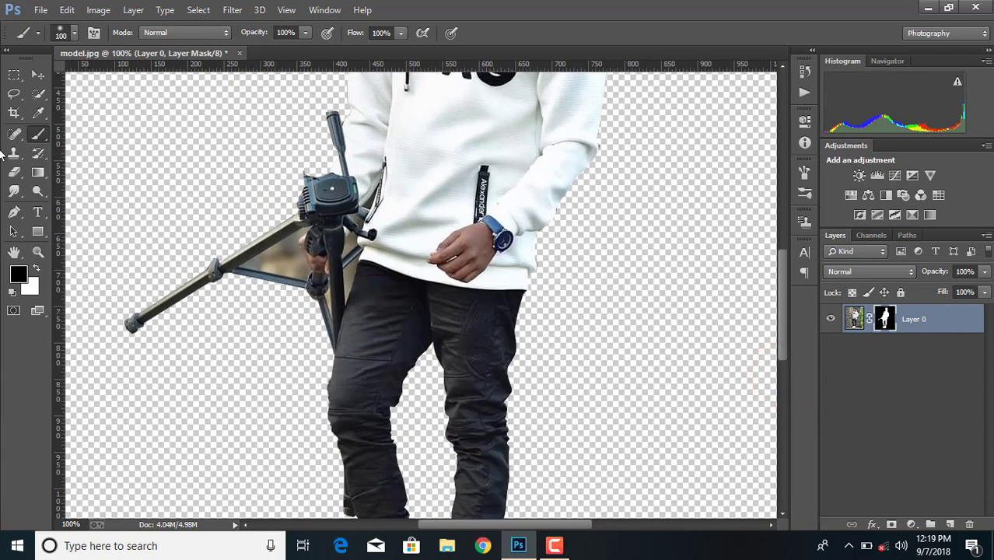
Step: Trace the first tripod gap with the Pen tool and make it a selection
click(14, 212)
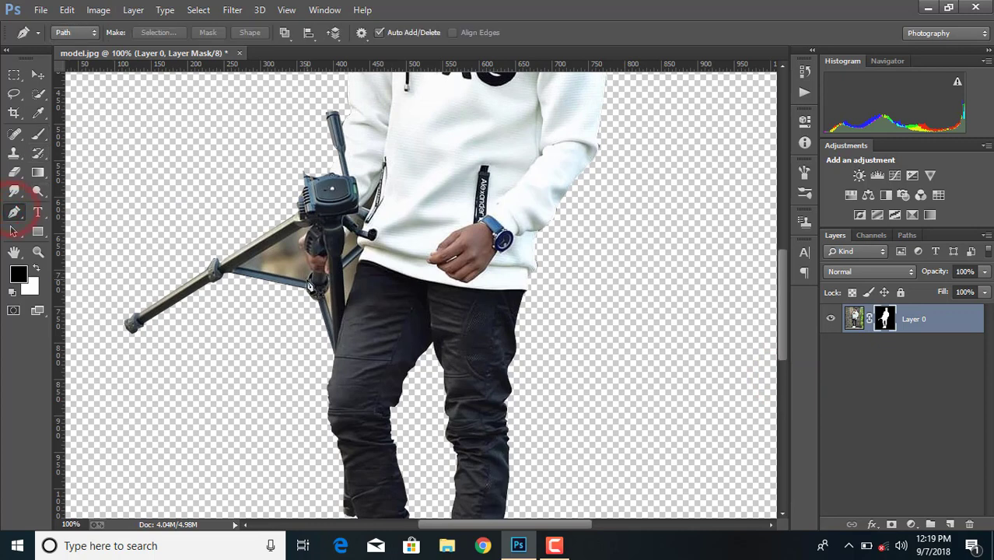
click(310, 277)
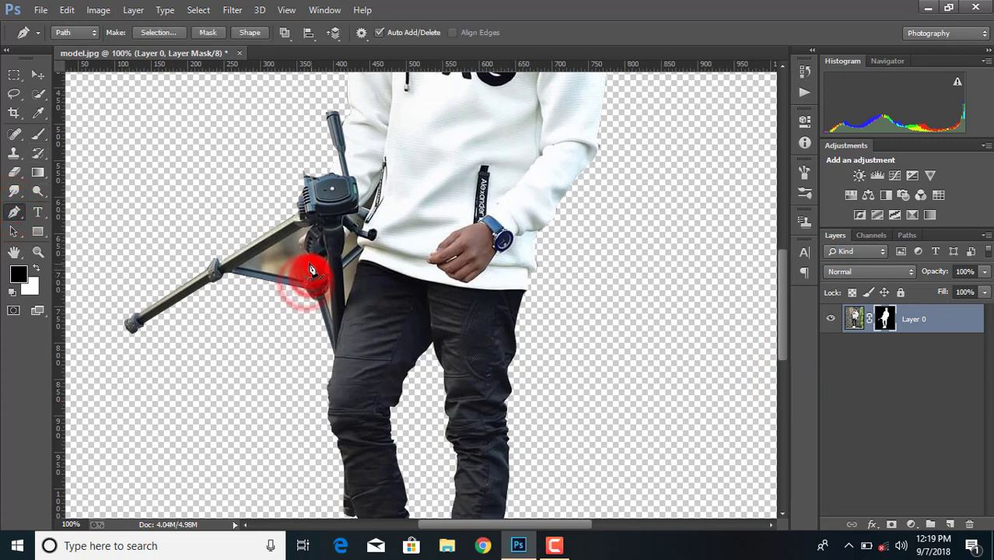
click(305, 227)
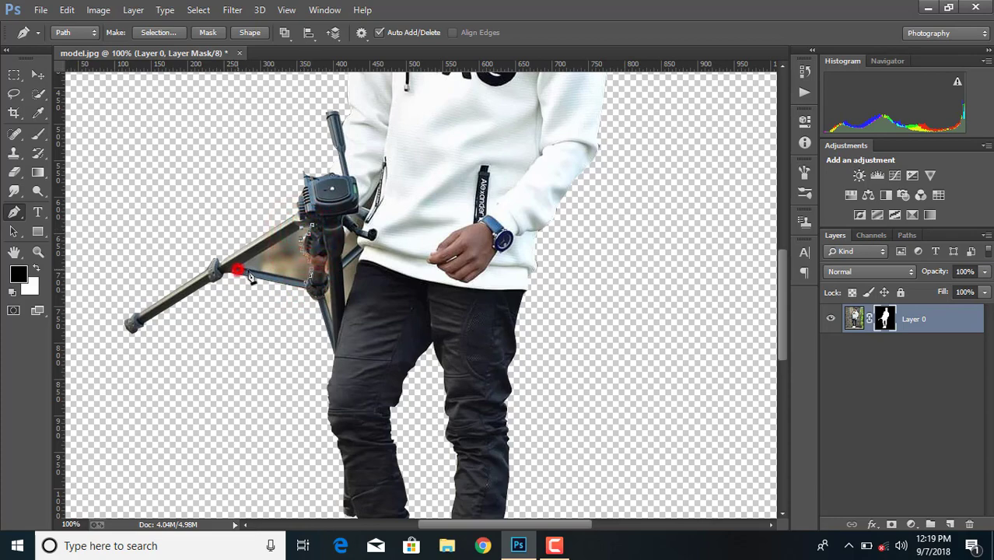
right_click(302, 280)
click(354, 245)
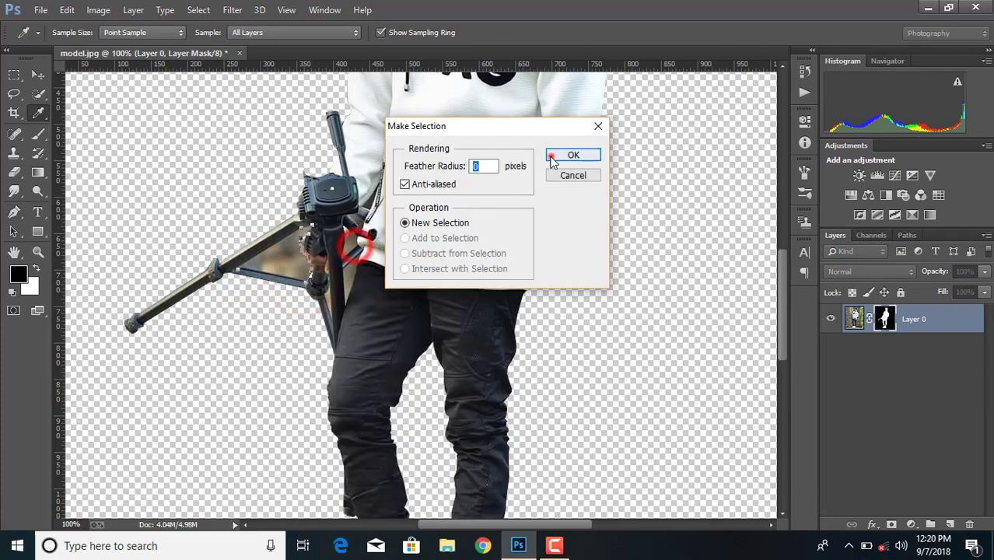
click(572, 156)
click(38, 134)
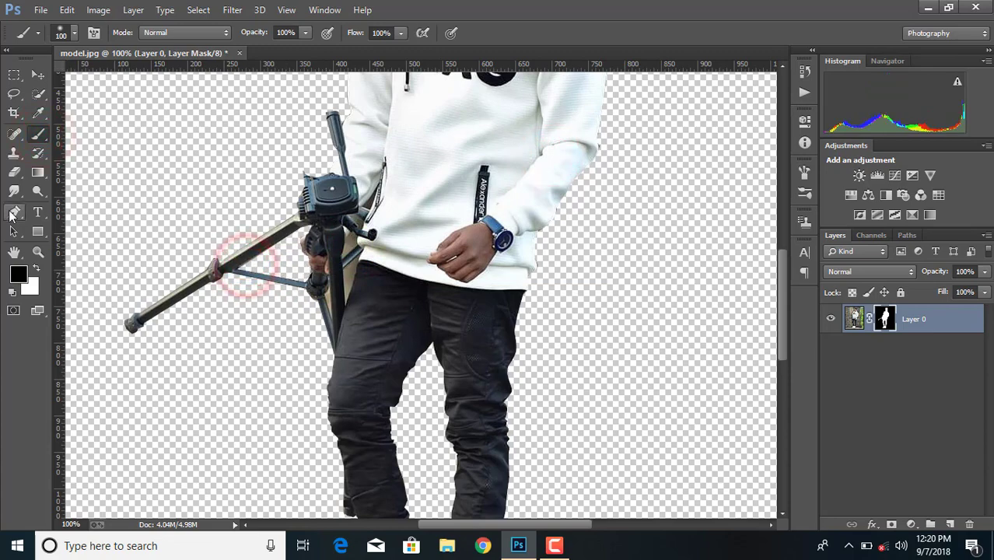
Step: Path the second tripod gap, select it, and paint it out on the mask
click(13, 213)
click(346, 305)
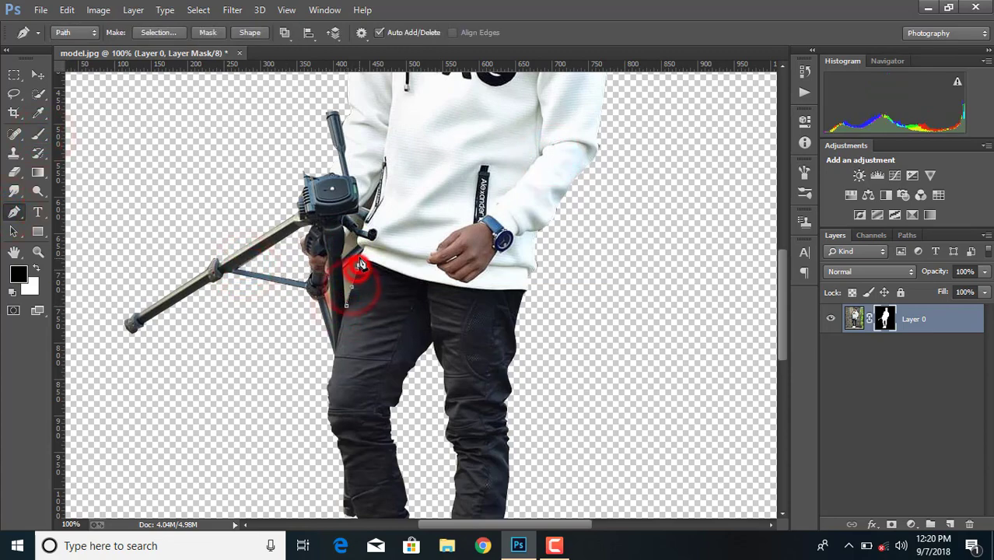
click(343, 268)
click(375, 247)
click(346, 310)
right_click(347, 310)
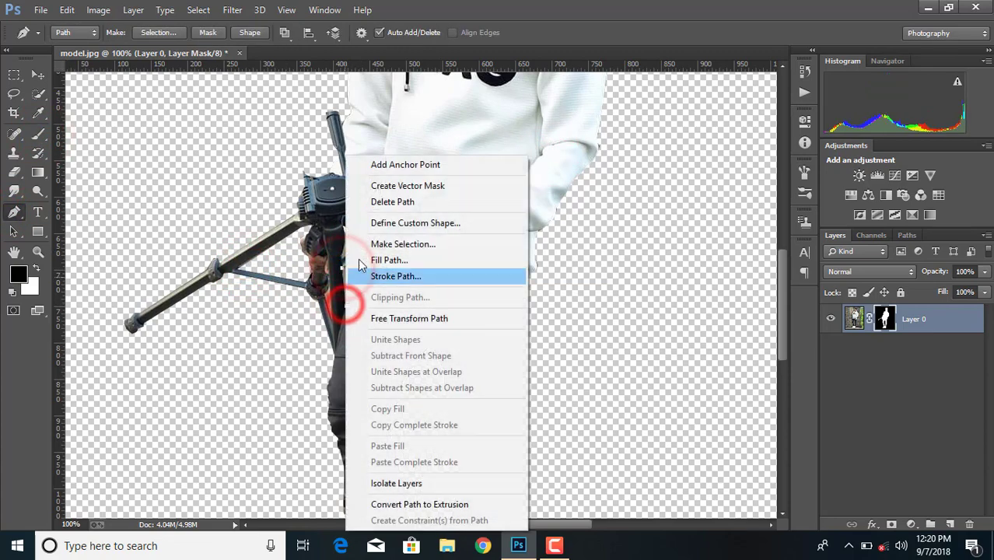
click(394, 243)
click(580, 154)
click(39, 134)
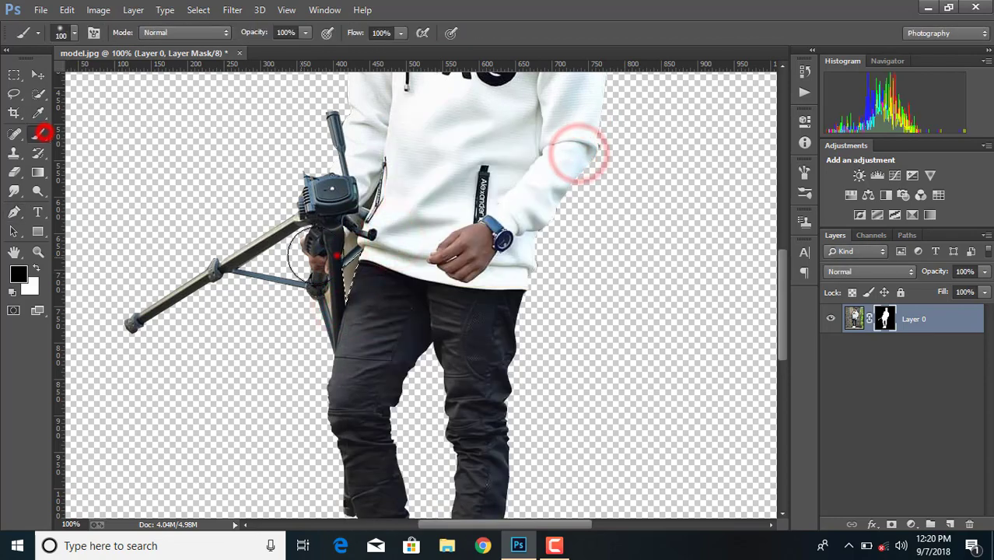
click(333, 260)
Step: Path the next tripod gap, select it, and paint it black on the mask
click(14, 211)
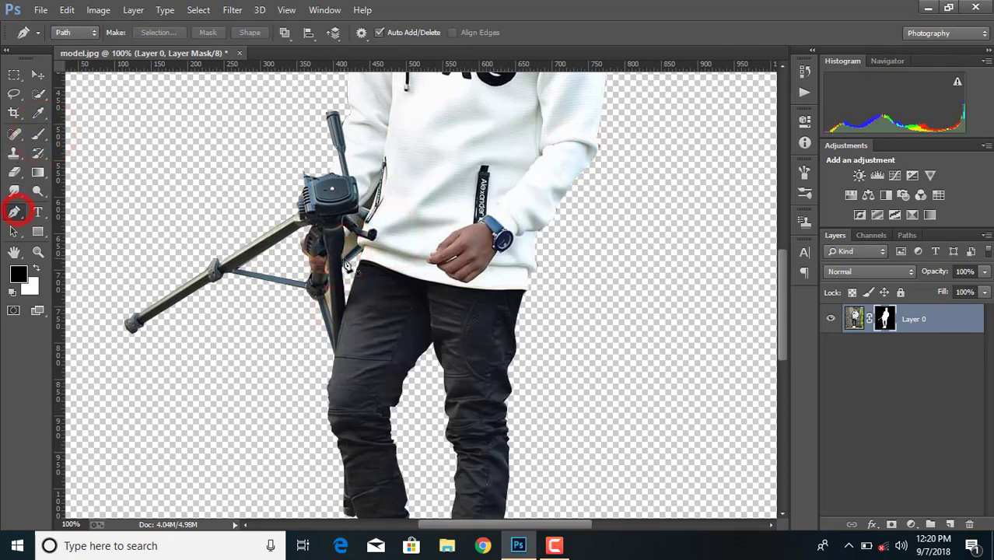
click(342, 262)
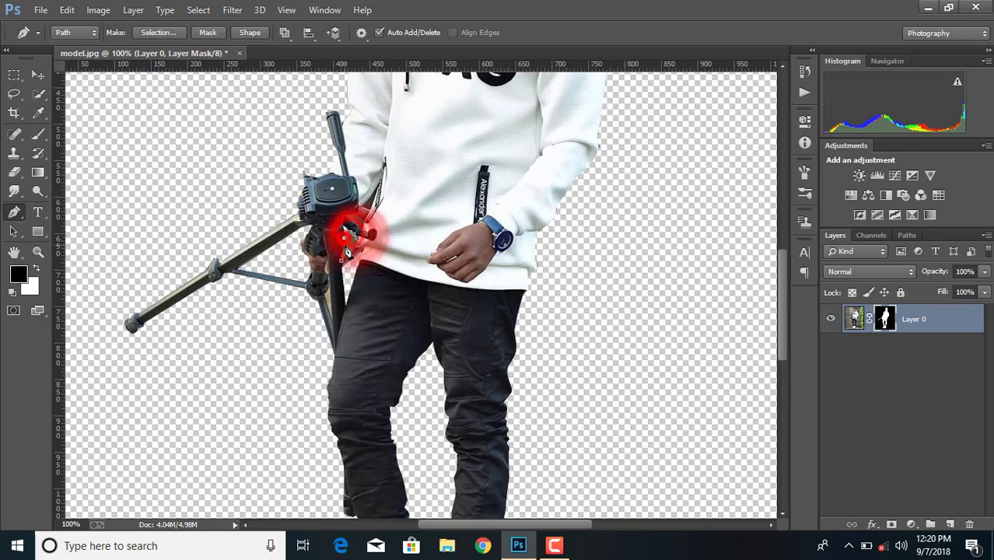
right_click(343, 258)
click(405, 243)
click(572, 154)
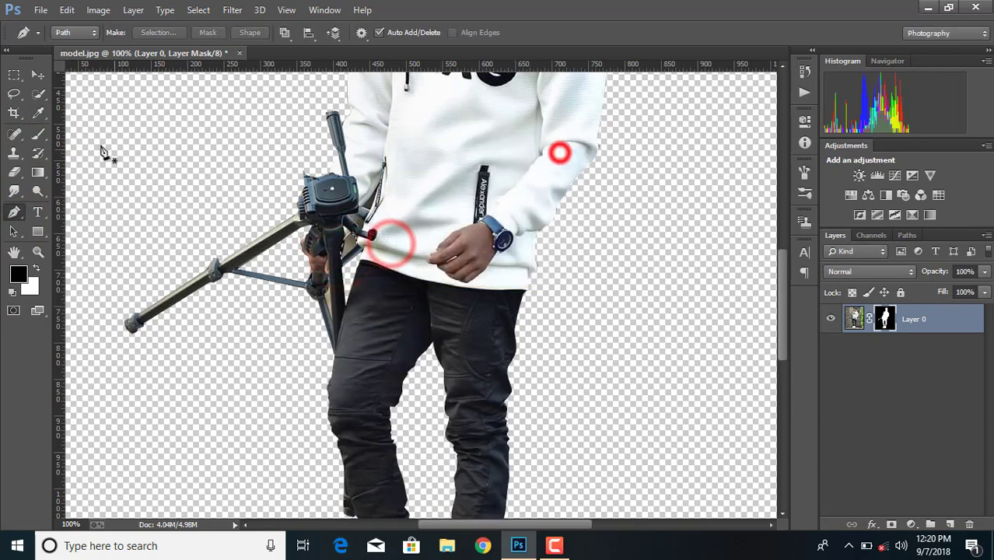
click(39, 134)
click(374, 262)
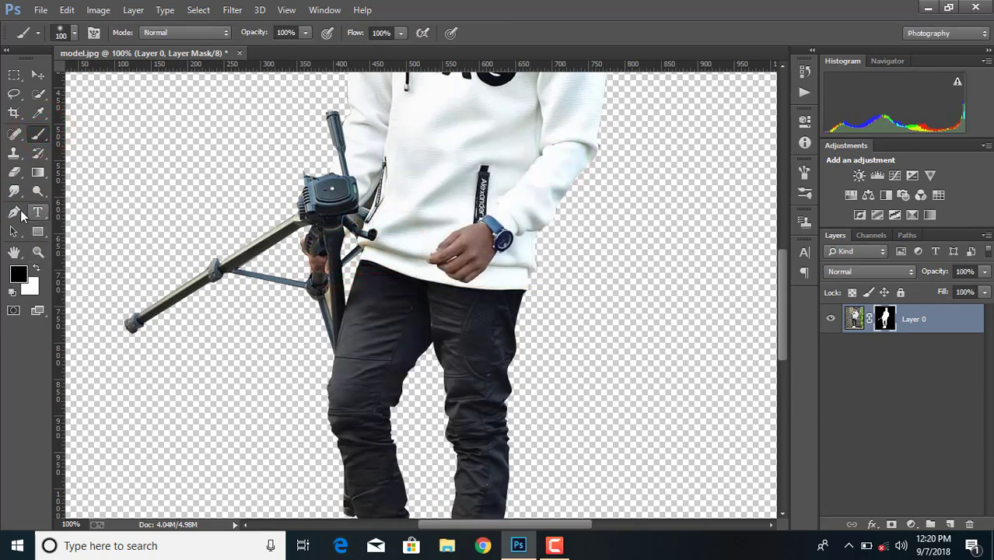
Step: Path the leftover patch by the tripod leg and turn it into a selection
click(15, 211)
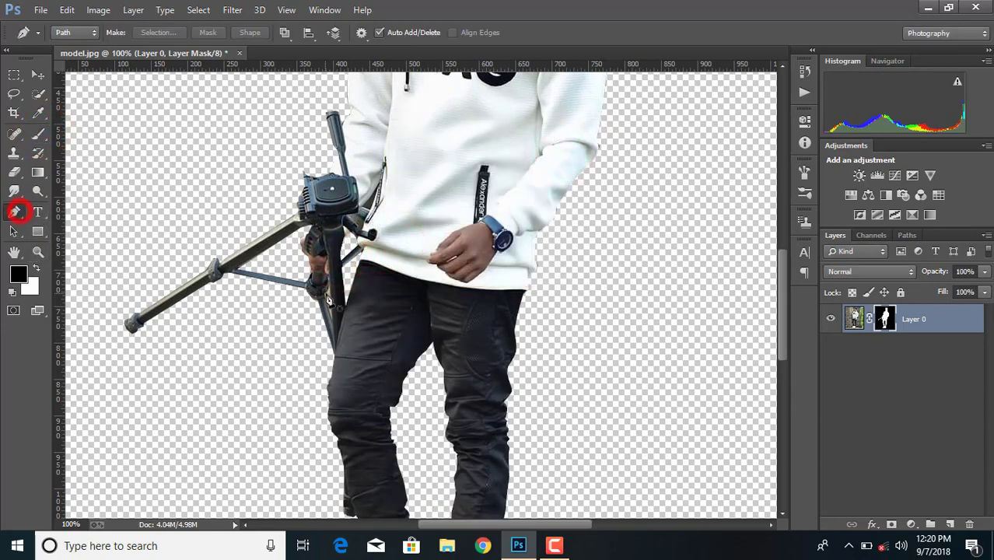
click(332, 319)
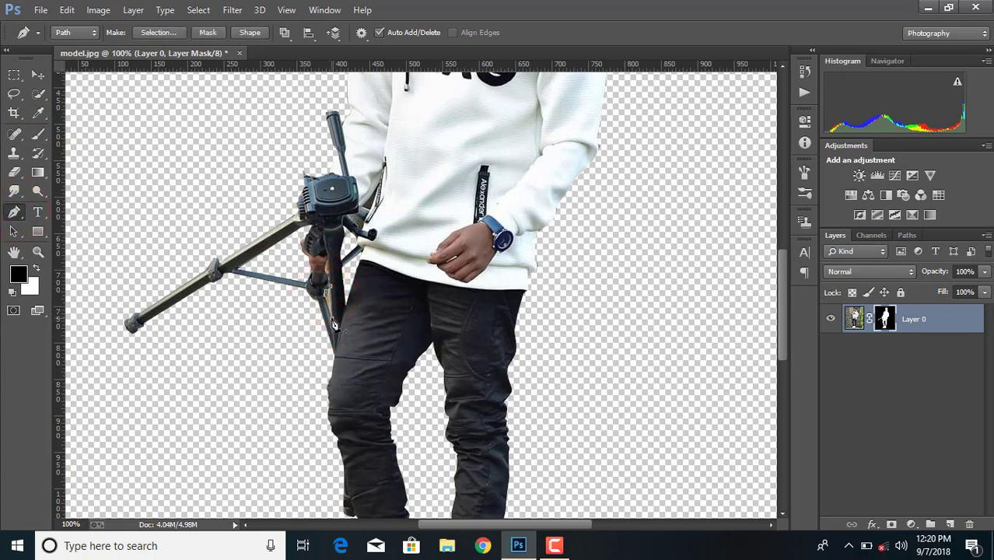
right_click(331, 315)
click(397, 243)
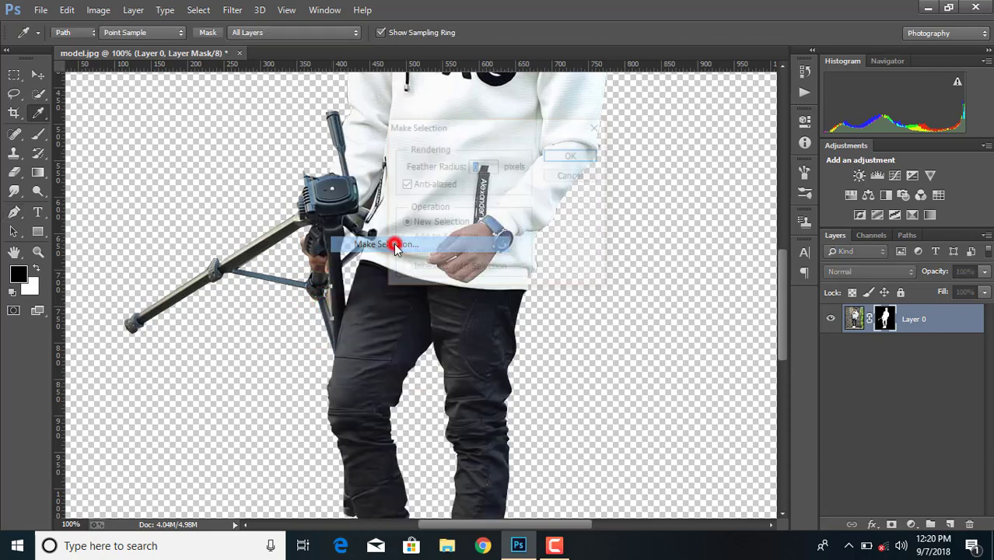
click(573, 155)
click(38, 133)
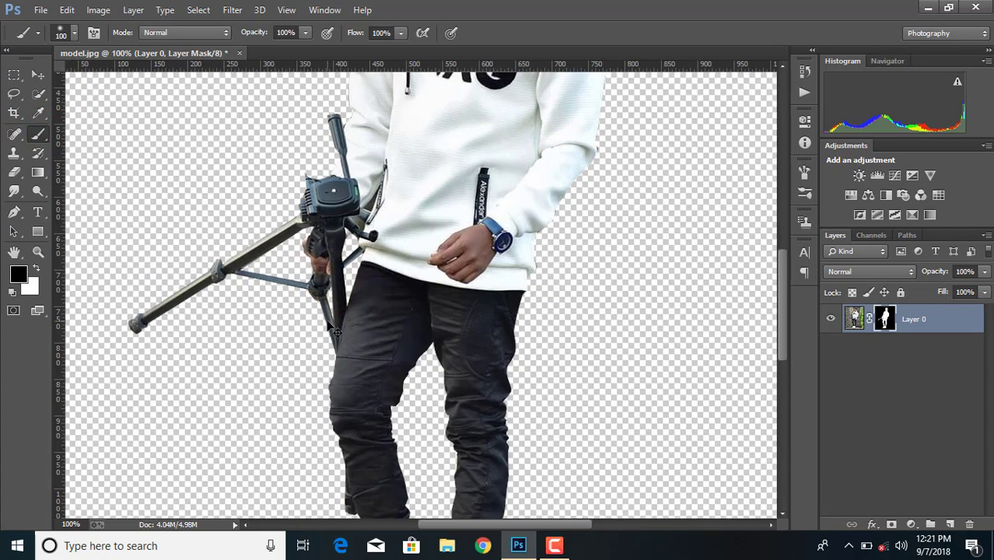
key(ctrl+minus)
key(ctrl+minus)
key(ctrl+minus)
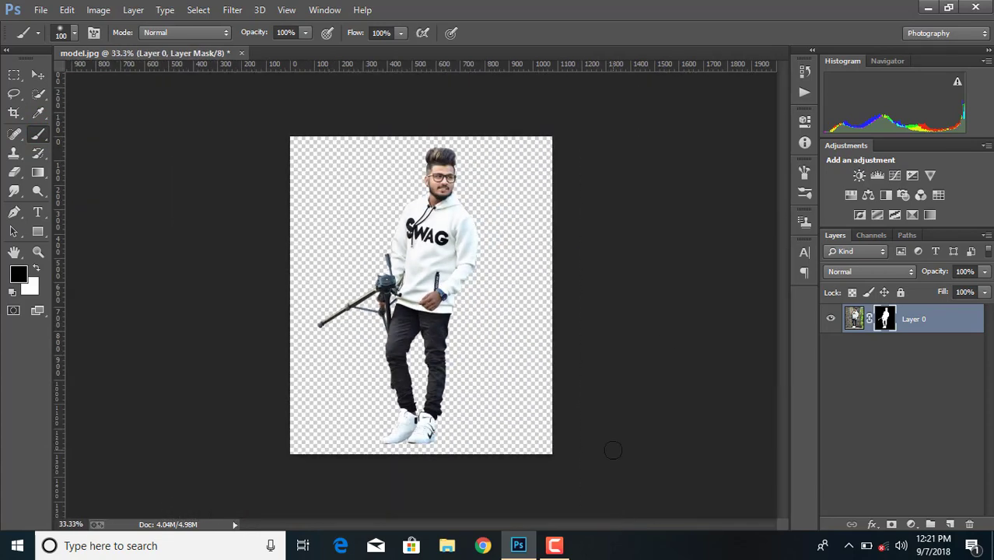
right_click(884, 320)
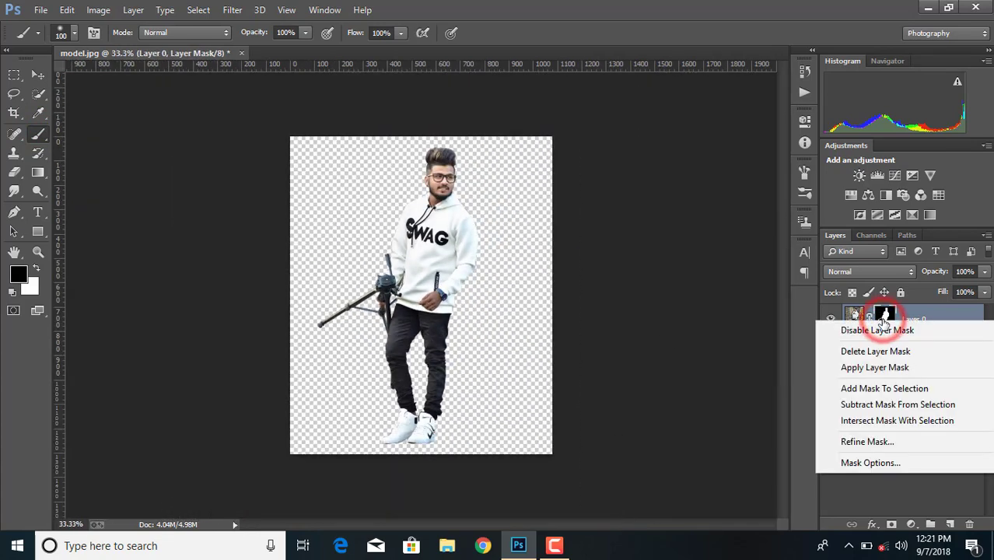
click(877, 368)
click(67, 9)
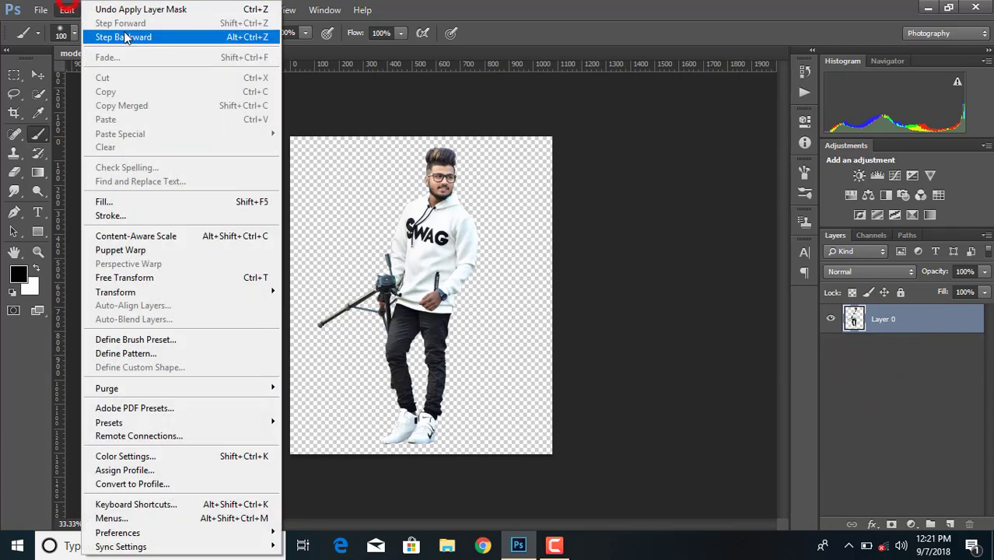
click(125, 34)
click(884, 322)
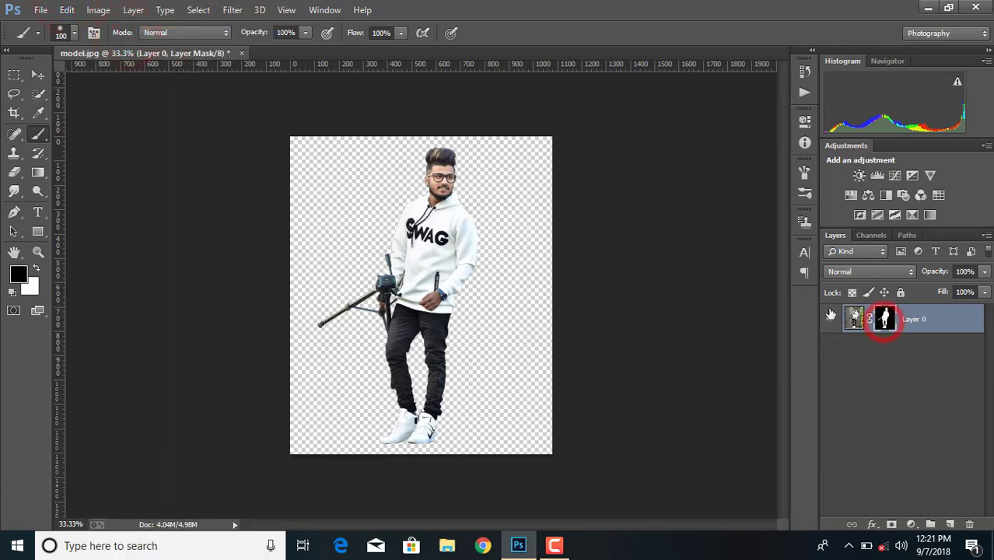
Step: Place the 'background' sky image into the document as a linked layer
click(34, 75)
click(39, 10)
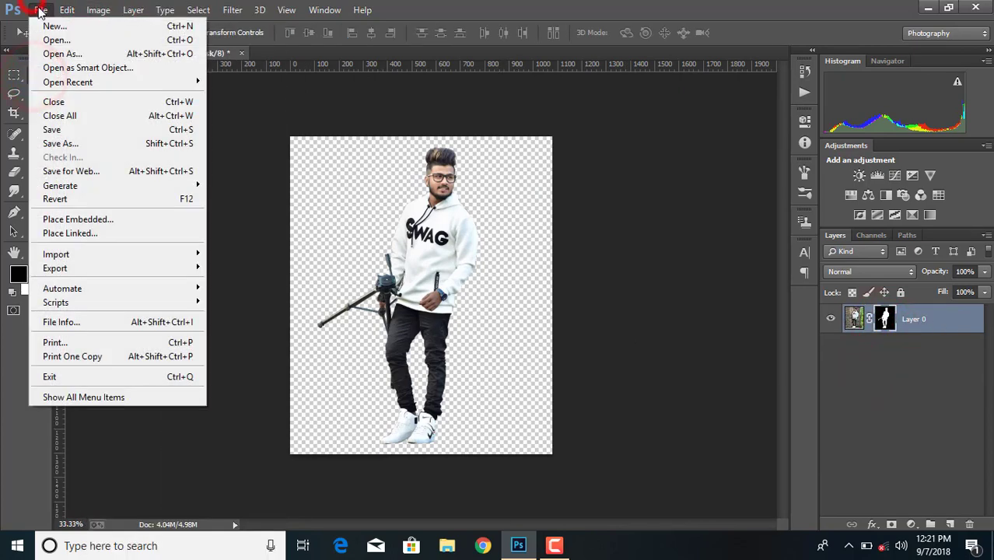
click(46, 228)
scroll(518, 204, down, 3)
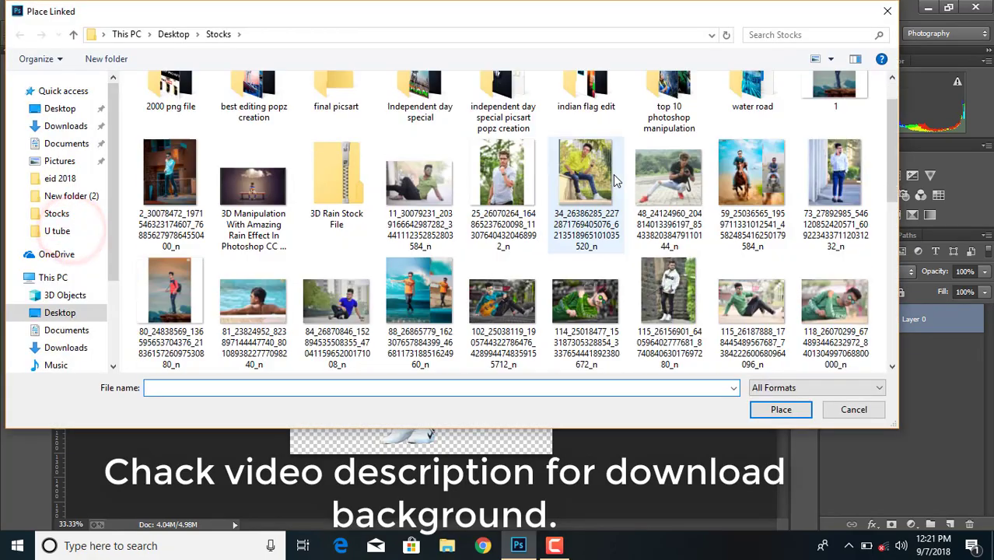
scroll(614, 181, down, 10)
scroll(614, 181, up, 10)
scroll(615, 181, down, 1)
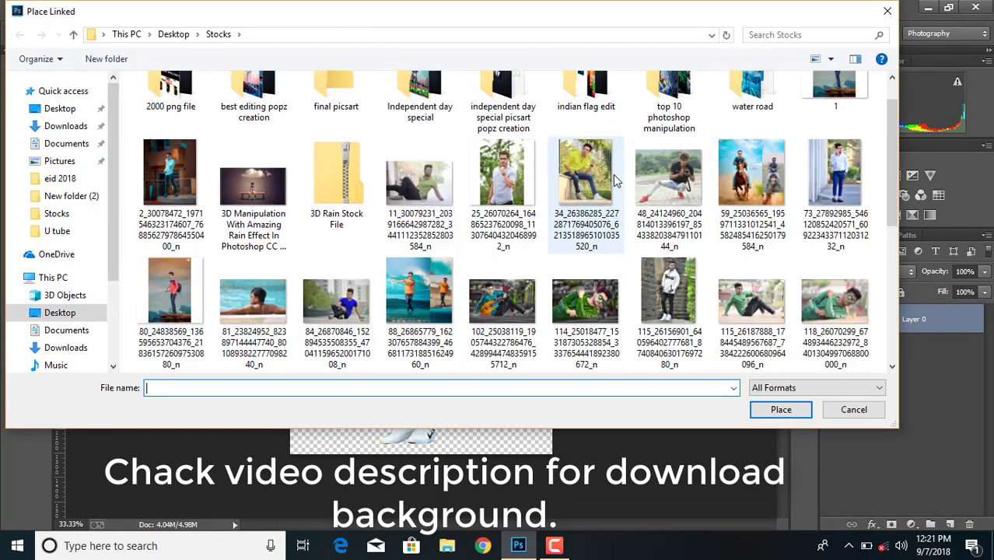
scroll(615, 181, down, 2)
scroll(615, 181, down, 2)
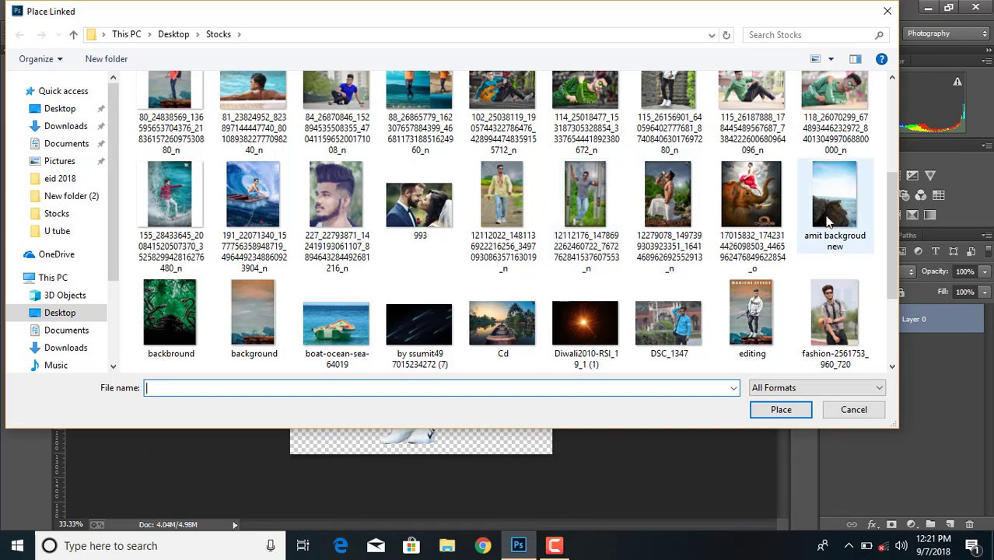
scroll(417, 274, down, 2)
double_click(253, 136)
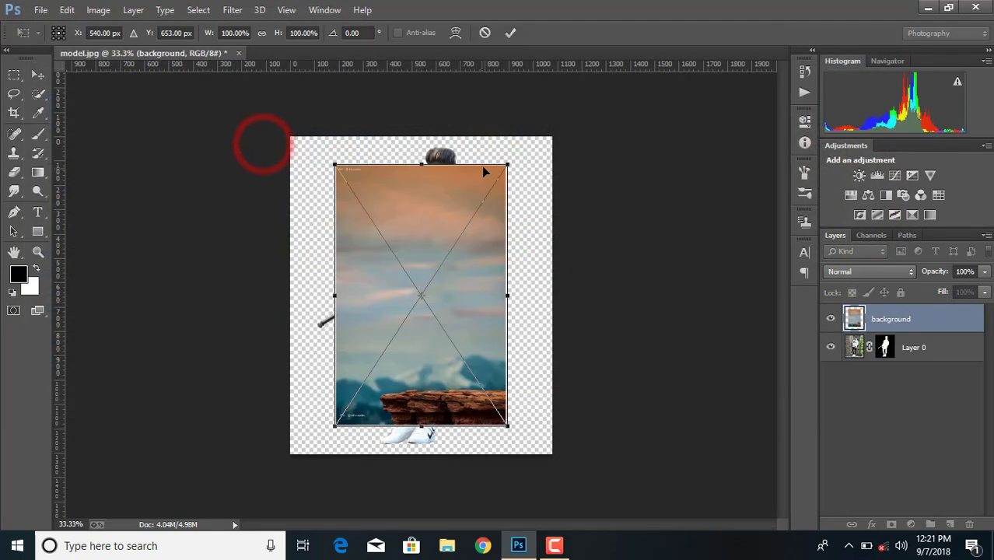
Step: Enlarge the background to fill the canvas and move its layer below the man
drag(509, 164, 546, 149)
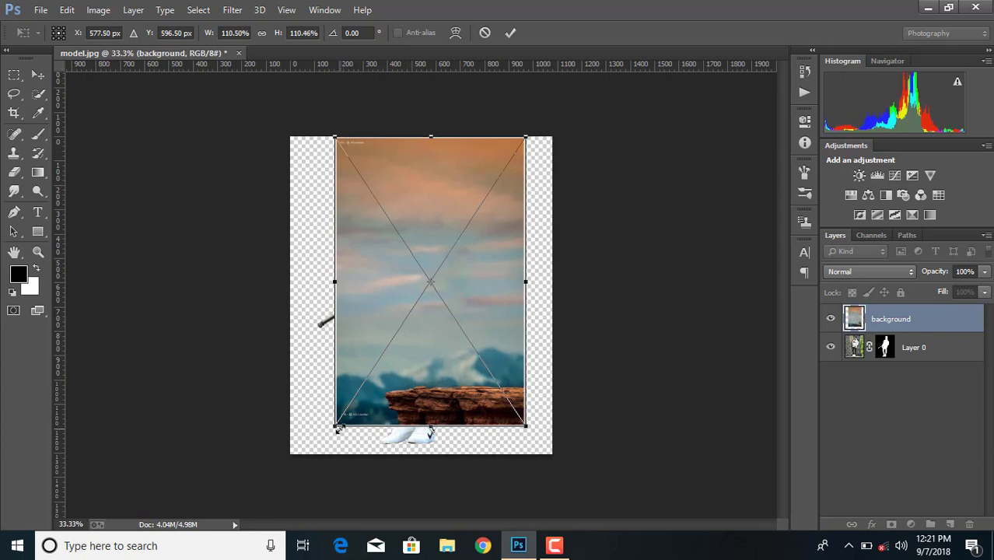
drag(337, 426, 310, 449)
click(511, 32)
drag(923, 319, 918, 418)
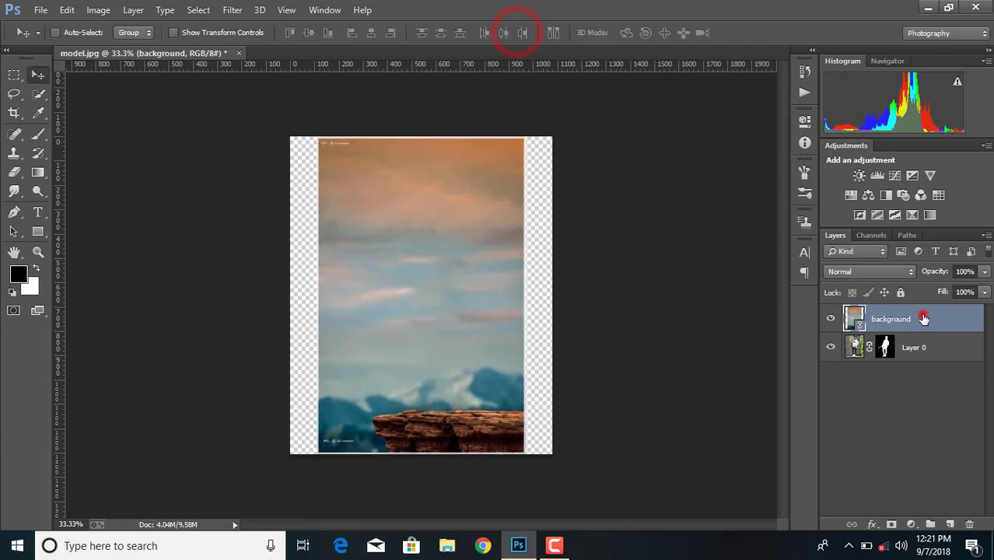
Step: Scale Layer 0 to about 80%, tilt it about -3.9°, and nudge the man onto the ledge
click(926, 322)
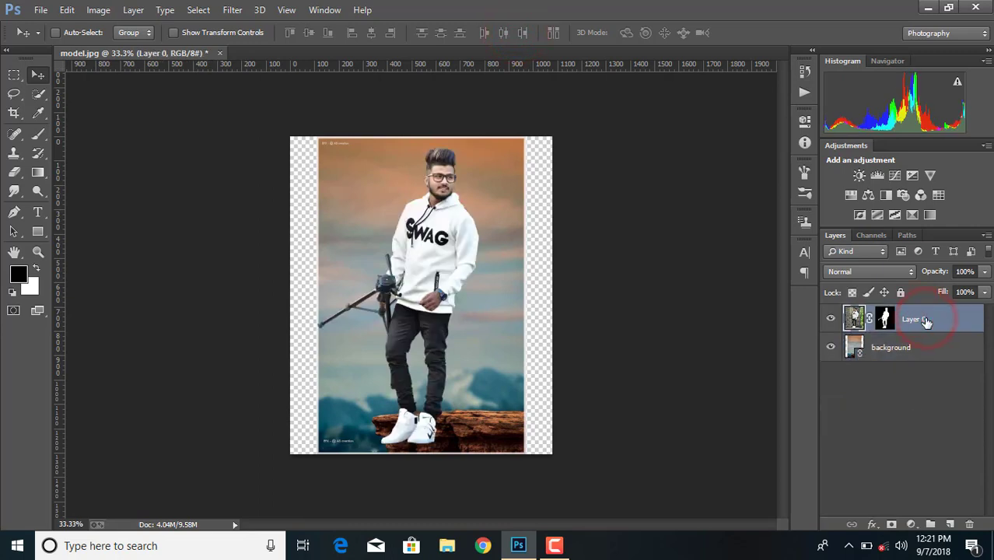
key(ctrl+t)
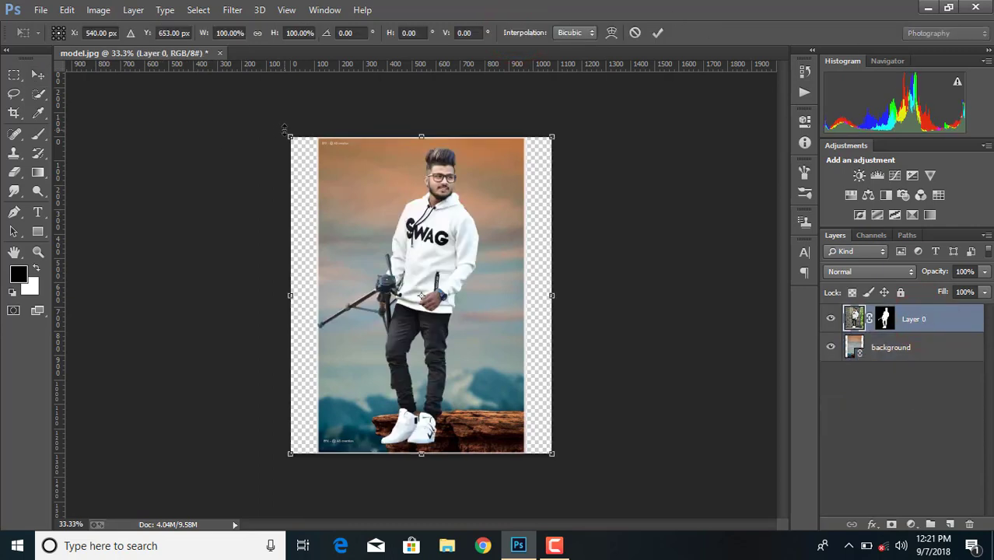
drag(552, 452, 526, 421)
drag(480, 117, 446, 195)
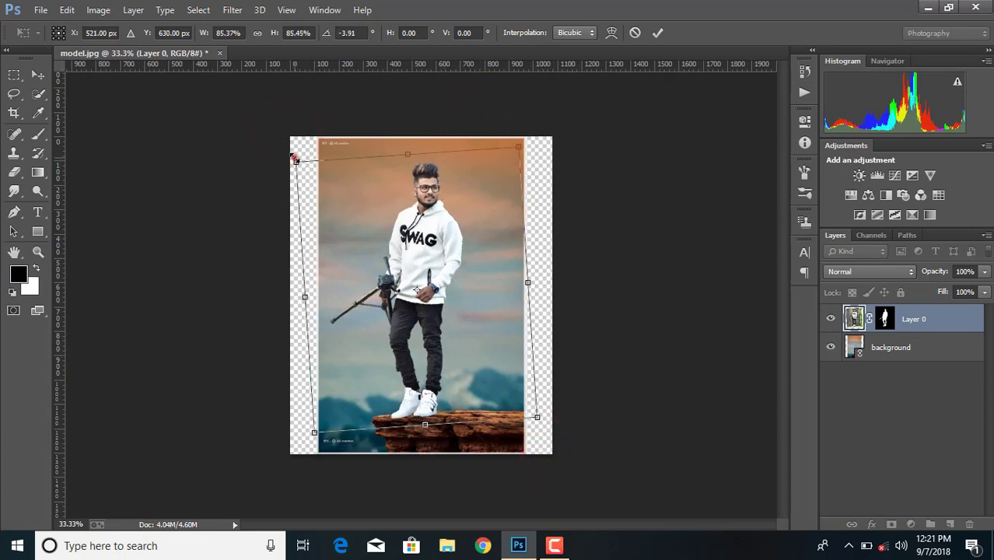
drag(295, 158, 311, 173)
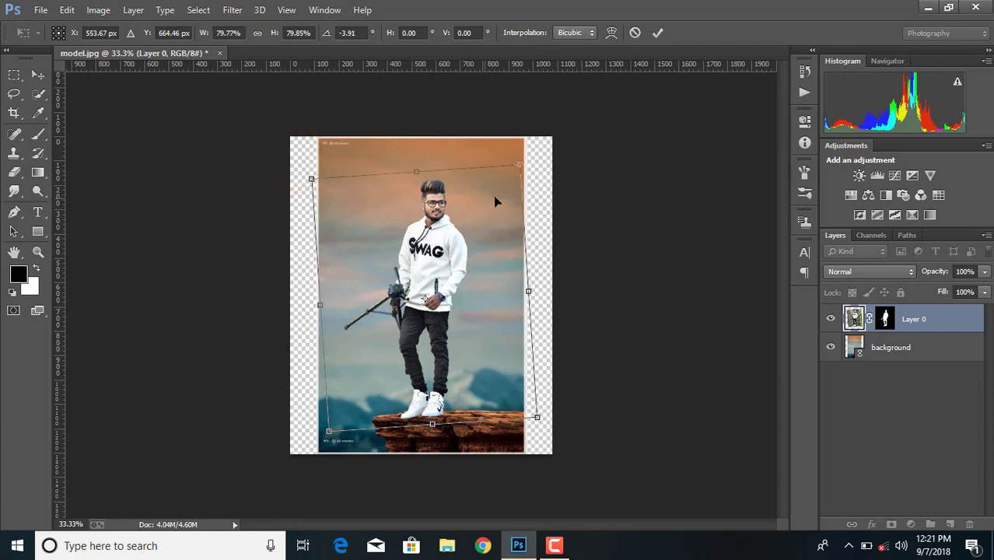
key(Left)
key(Left)
key(Left)
key(Up)
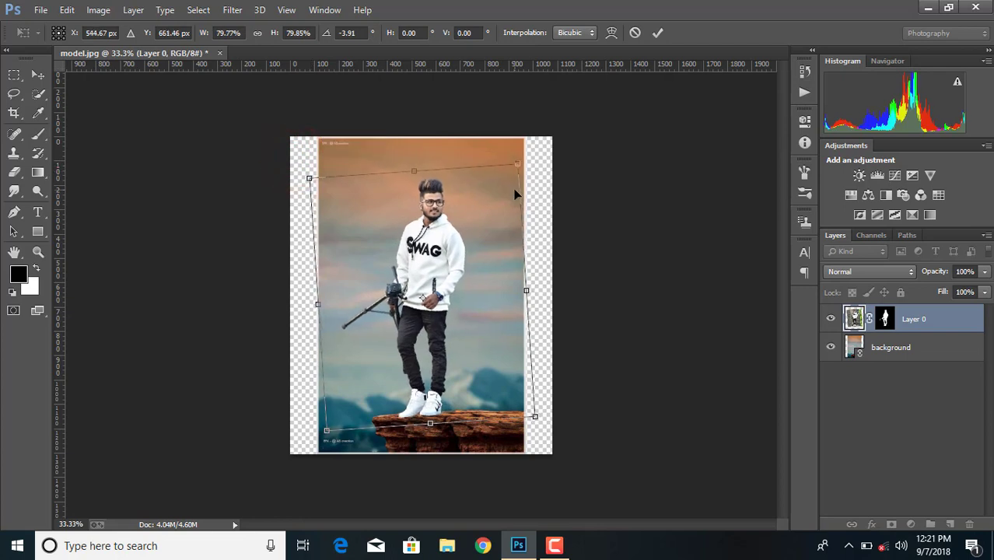
key(Left)
key(Up)
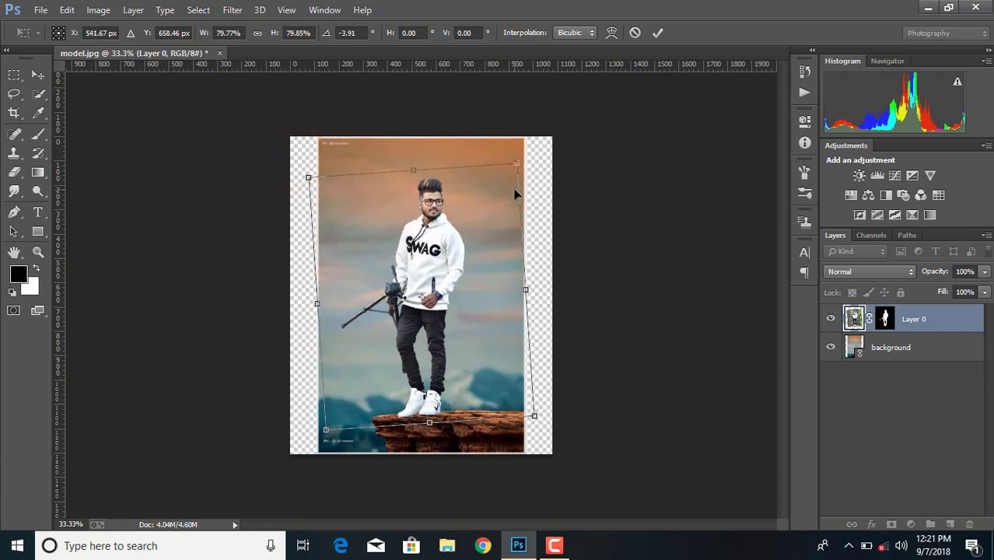
click(659, 32)
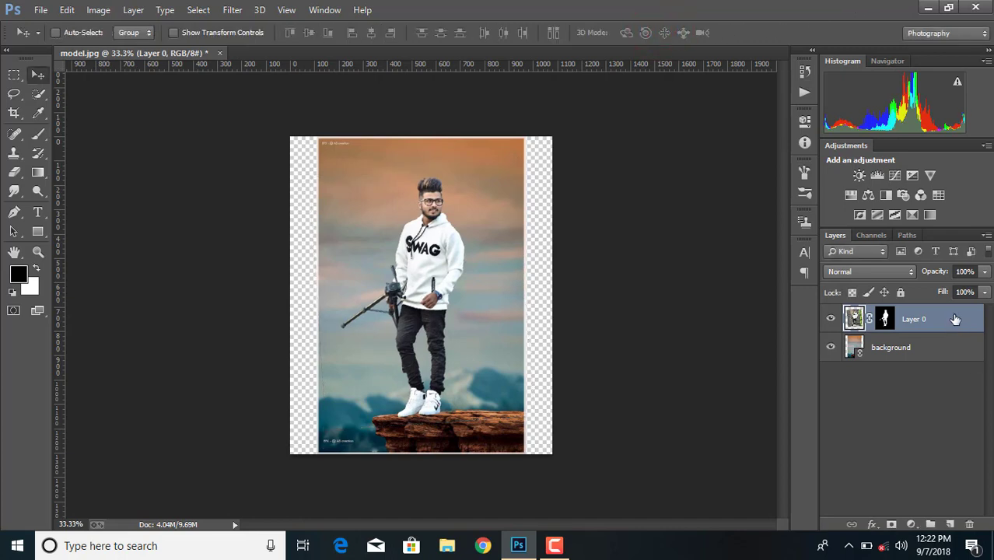
key(ctrl+t)
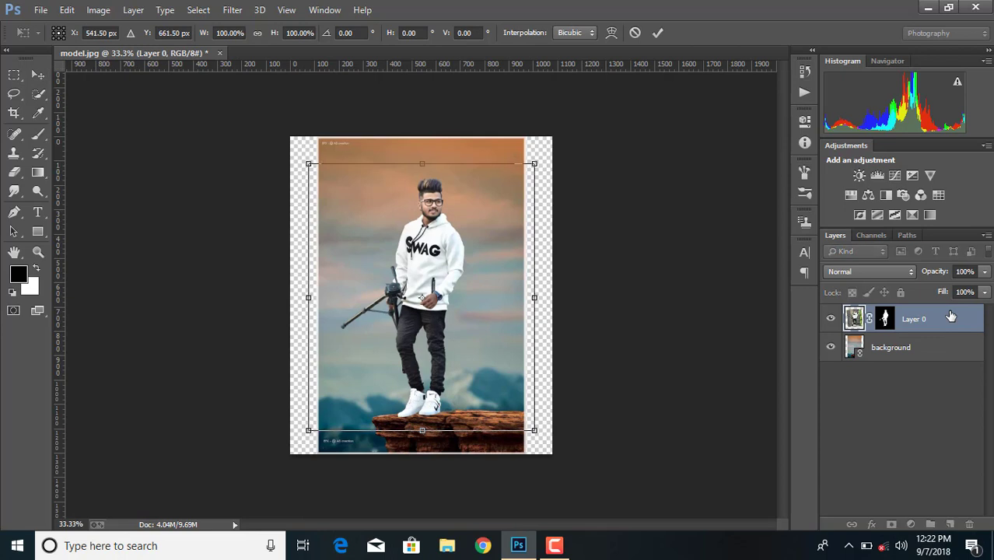
Step: Duplicate the man's layer, replace the copy's mask with a fresh one, and set it to Multiply
click(658, 32)
drag(941, 321, 950, 525)
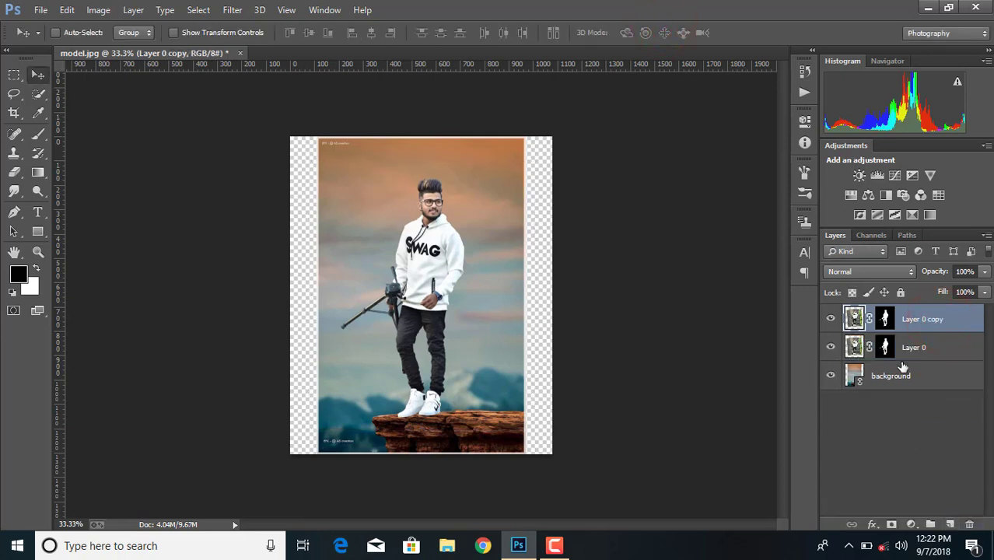
right_click(889, 319)
click(837, 344)
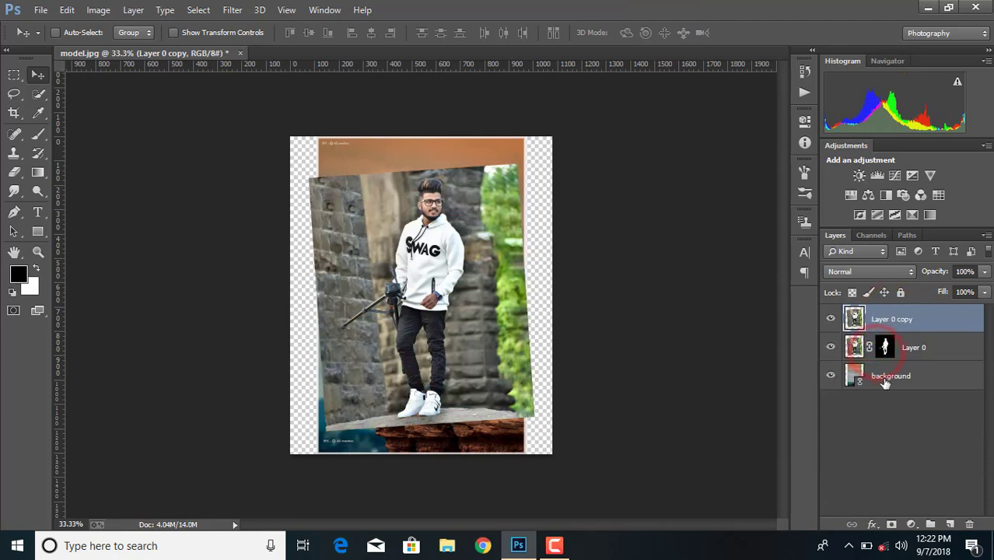
click(892, 525)
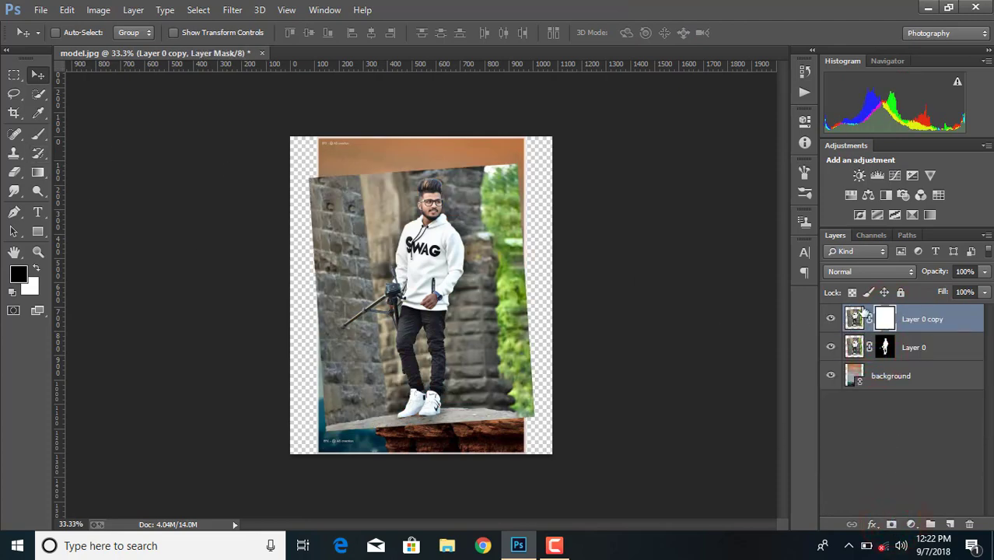
click(864, 271)
click(873, 52)
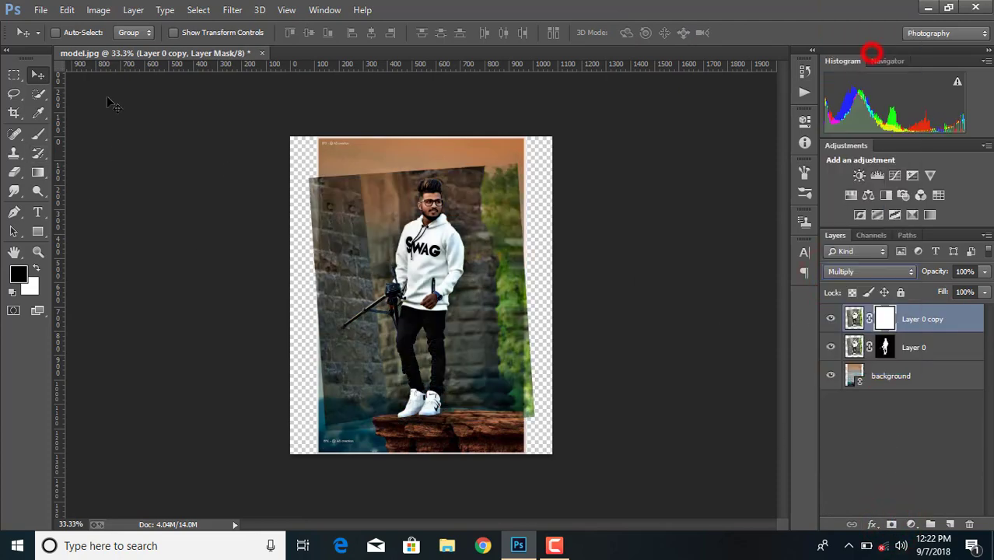
Step: Brush black on the copy's mask to hide the upper wall and stones around the man
click(39, 136)
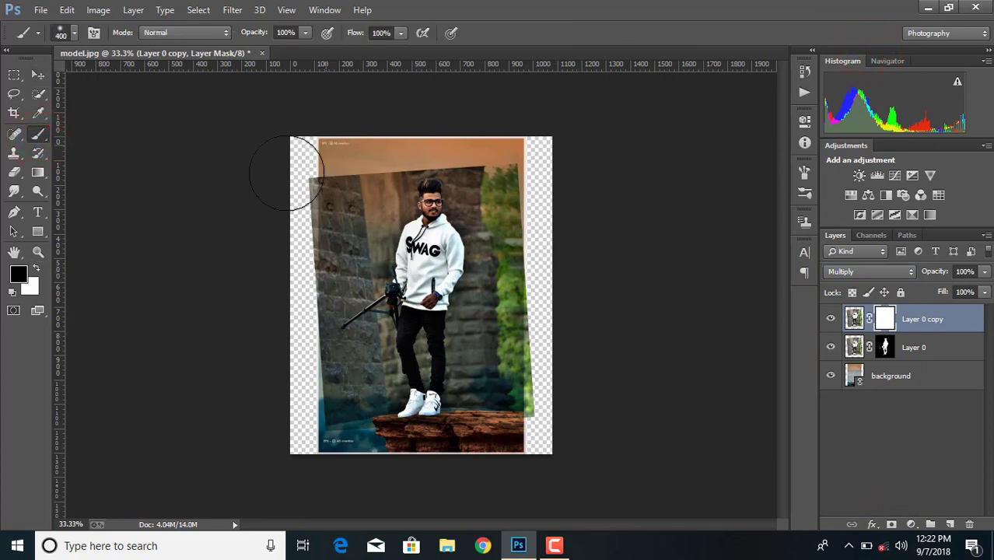
drag(271, 178, 484, 177)
key(ctrl+plus)
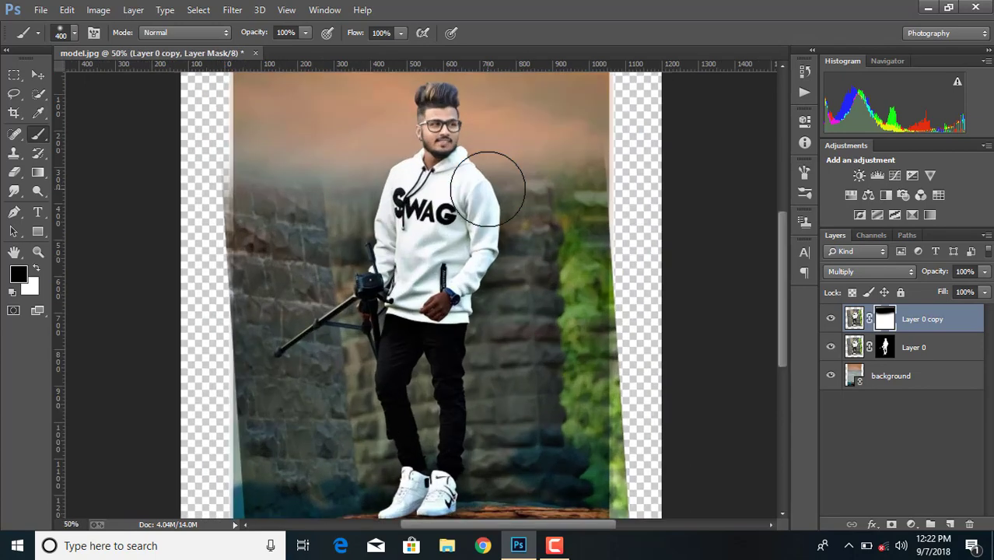
key(ctrl+plus)
drag(230, 204, 644, 198)
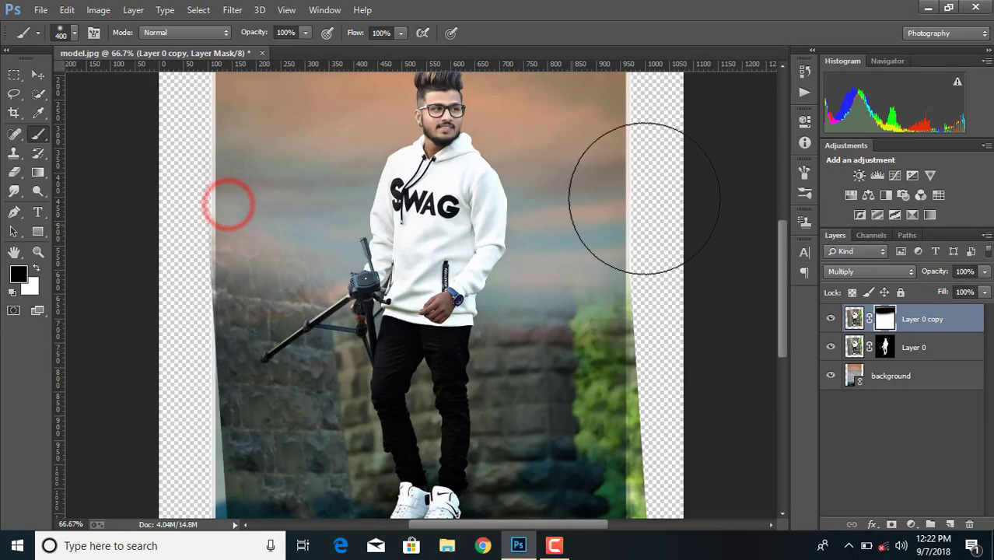
scroll(247, 261, down, 3)
click(246, 261)
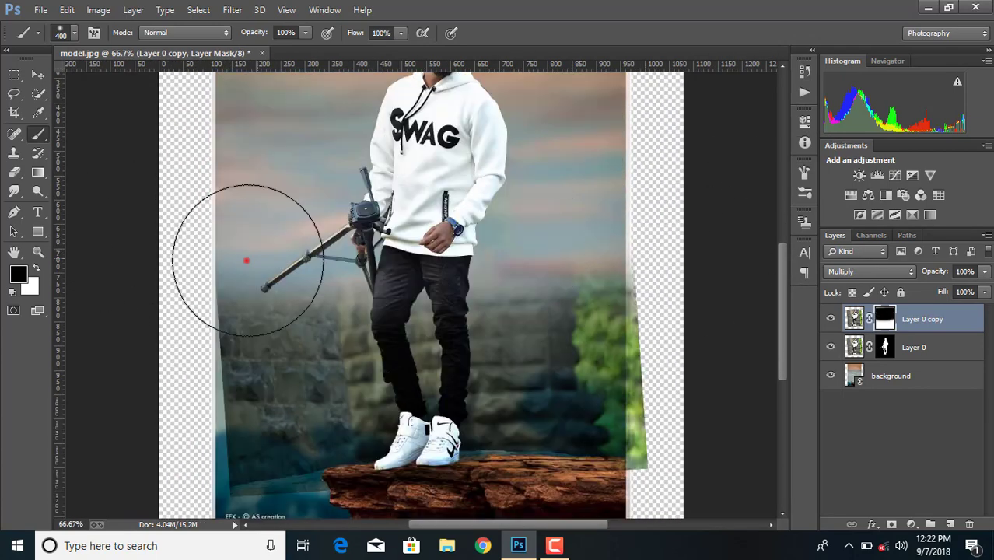
drag(248, 260, 499, 265)
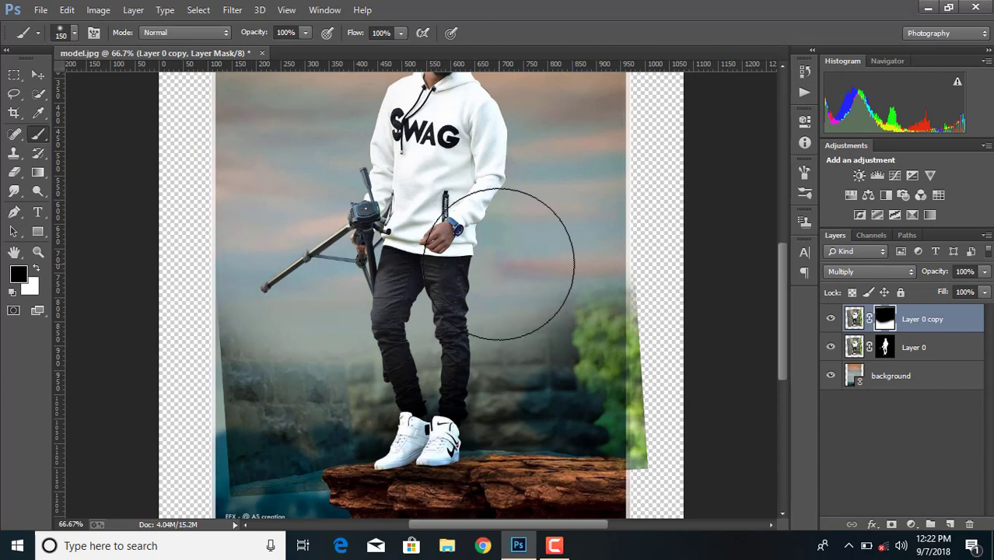
Step: Mask out the lower stones and trees to reveal sky, then touch up near the hand and right edge
scroll(229, 216, down, 3)
click(221, 214)
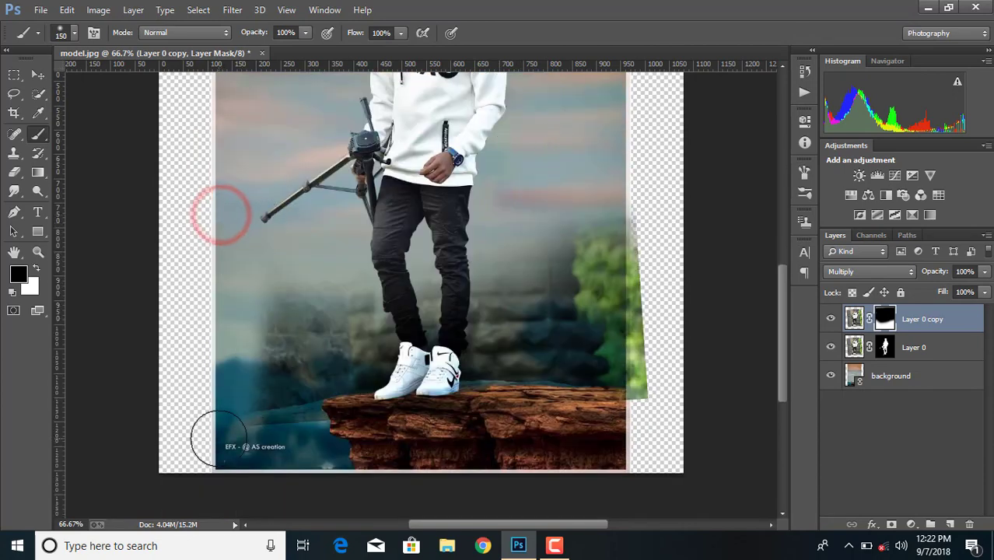
mouse_move(356, 460)
mouse_down()
mouse_move(222, 361)
mouse_move(318, 339)
mouse_move(266, 377)
mouse_move(336, 360)
mouse_move(424, 307)
mouse_move(410, 344)
mouse_move(336, 365)
mouse_up()
mouse_move(415, 335)
mouse_down()
mouse_move(552, 294)
mouse_move(643, 295)
mouse_move(613, 337)
mouse_move(491, 331)
mouse_move(483, 362)
mouse_move(555, 344)
mouse_move(554, 354)
mouse_up()
scroll(504, 337, down, 2)
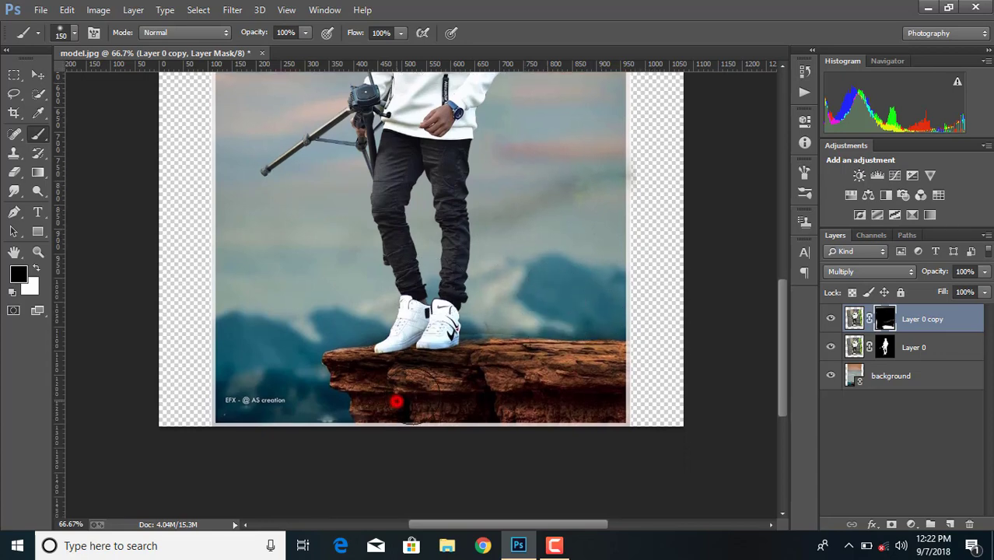
click(396, 402)
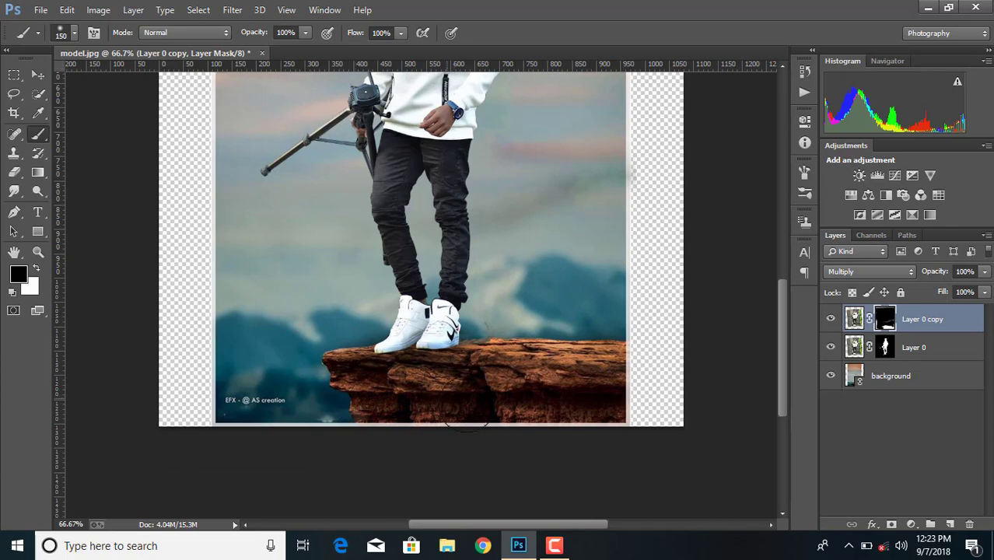
click(343, 284)
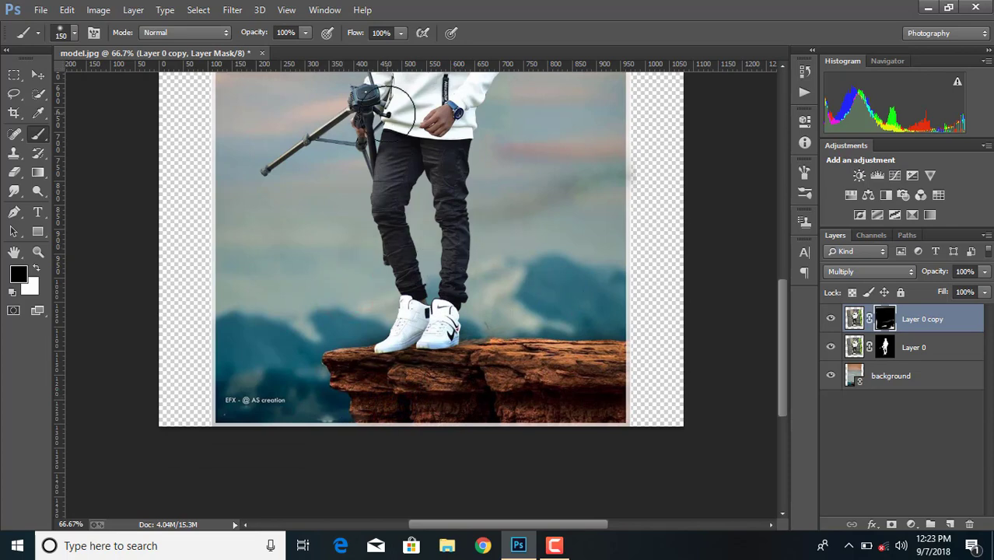
scroll(389, 109, down, 1)
scroll(373, 106, down, 1)
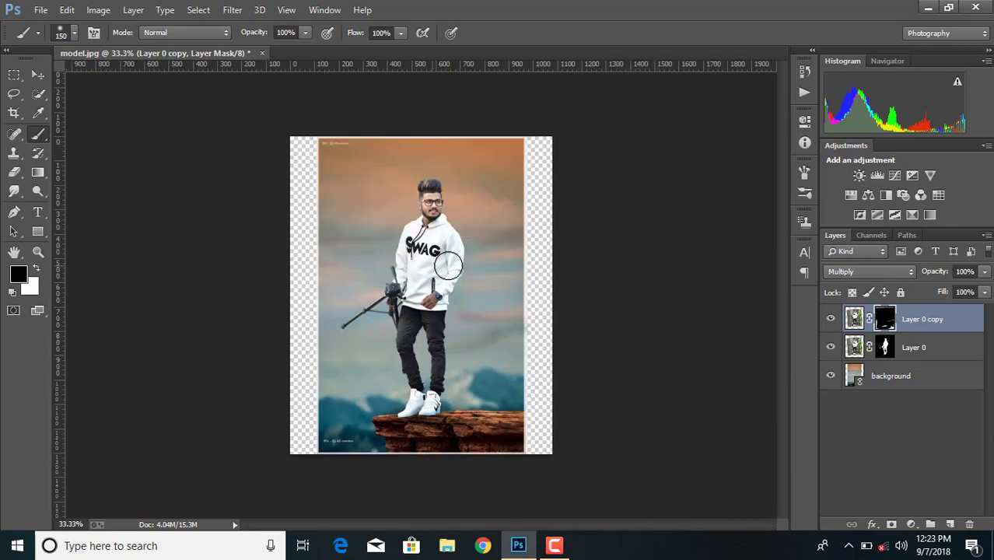
click(508, 262)
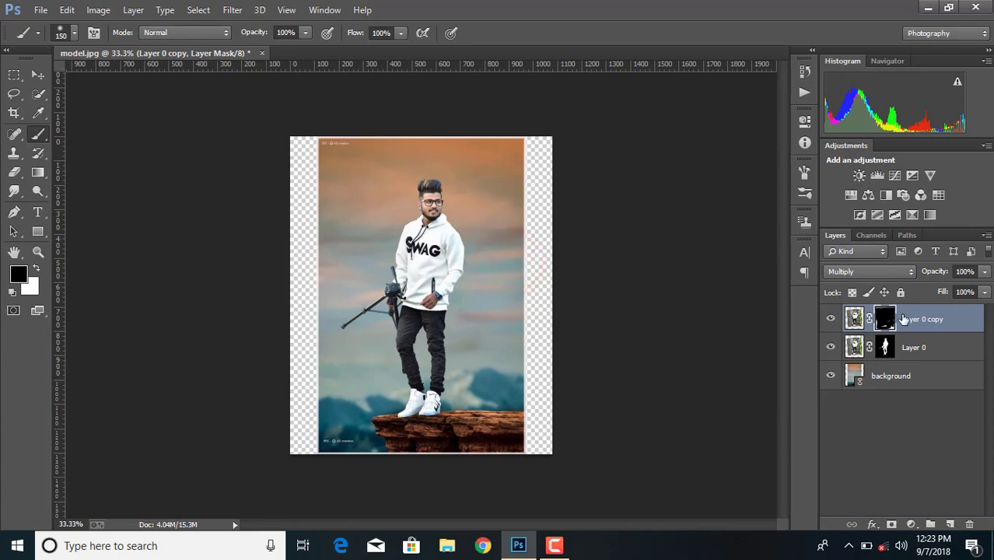
Step: Apply Layer 0 copy's mask, then darken it with Curves by pulling the midpoint down
right_click(884, 321)
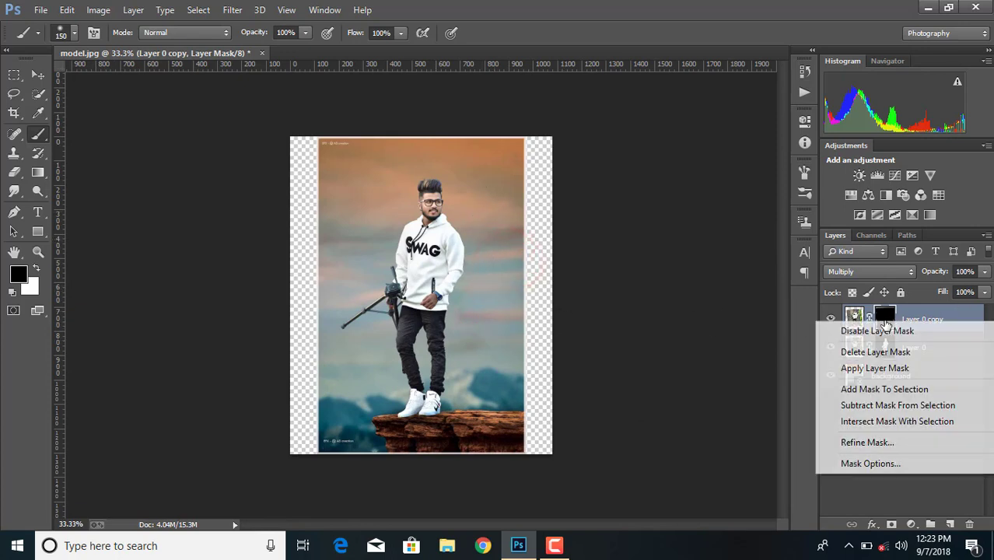
click(884, 369)
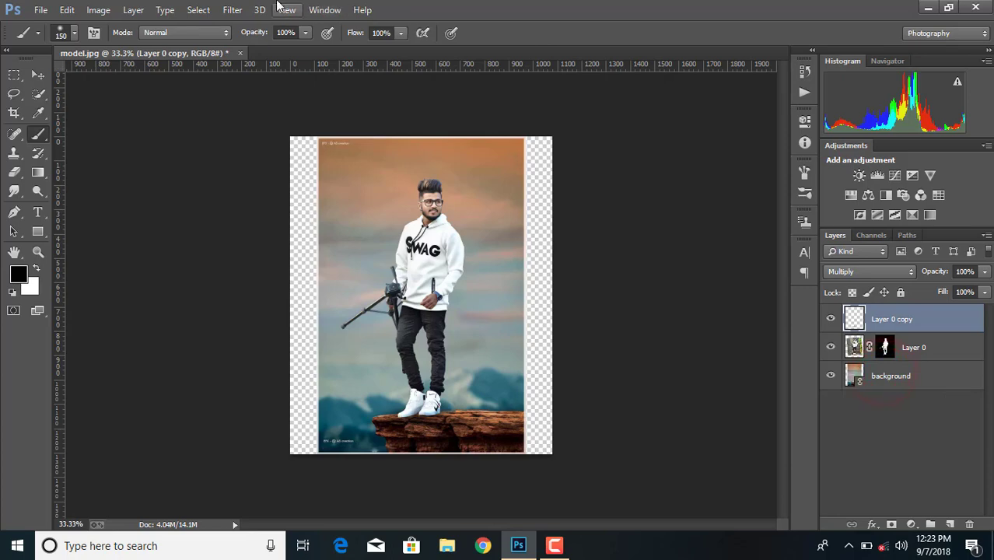
click(98, 9)
click(121, 47)
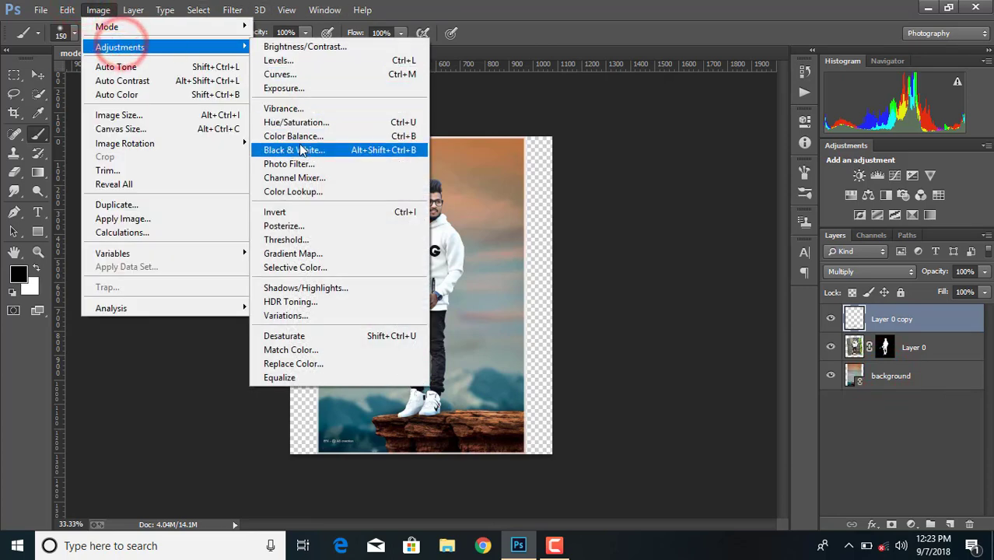
click(317, 74)
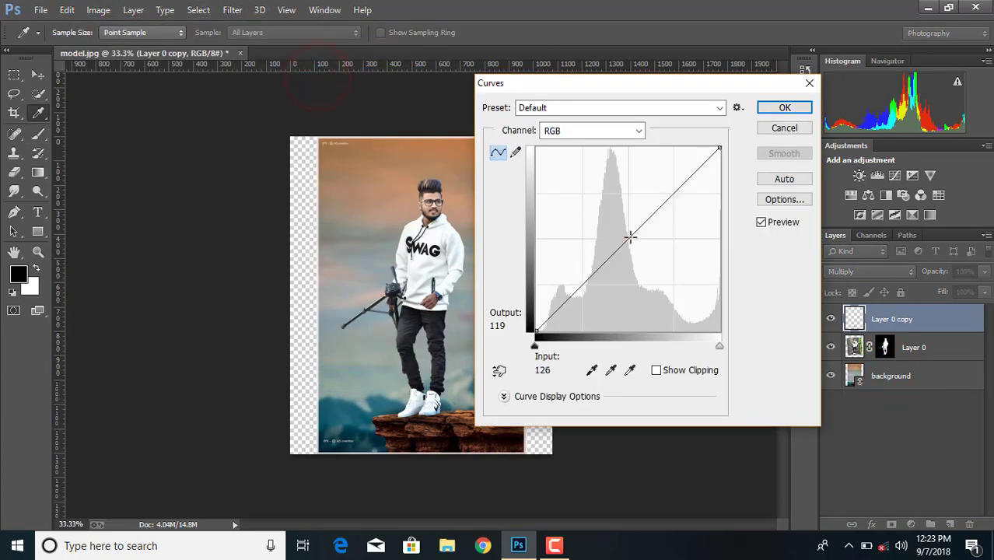
drag(628, 233, 656, 276)
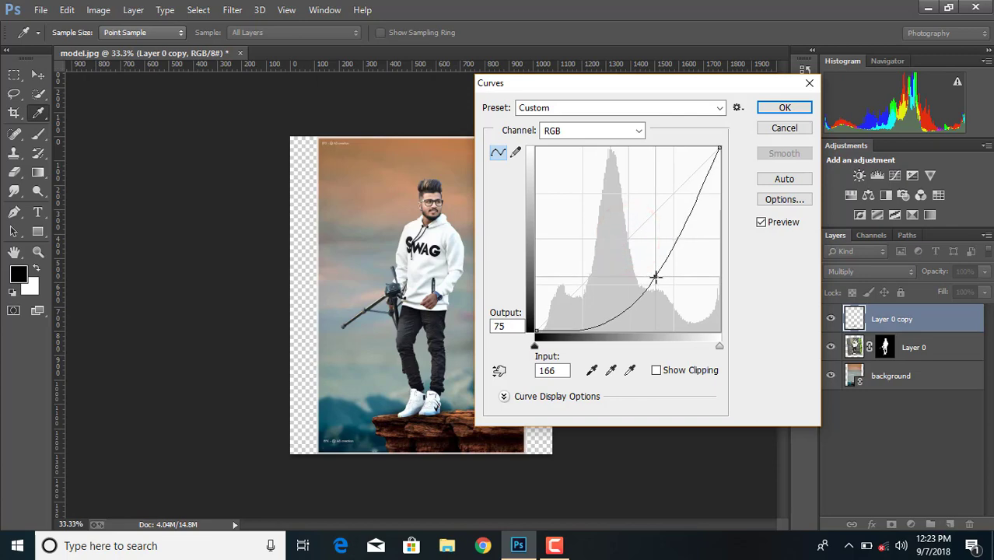
click(776, 108)
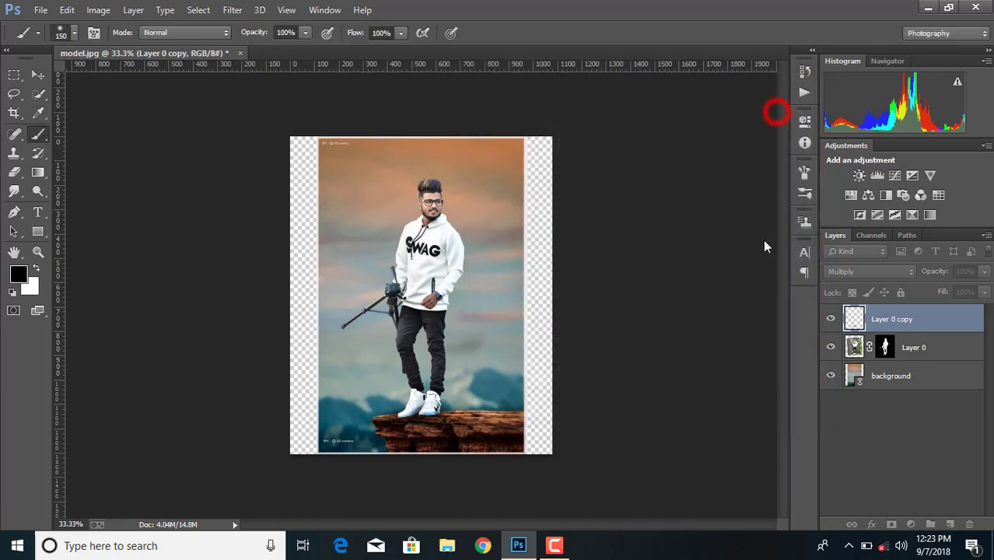
Step: Zoom in and back out to review the darkened composite
key(ctrl+plus)
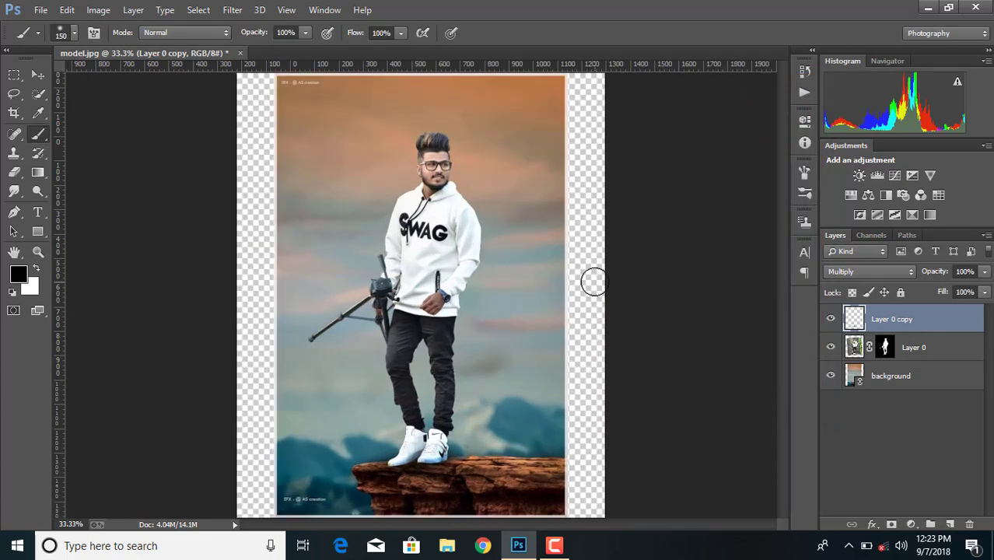
key(ctrl+plus)
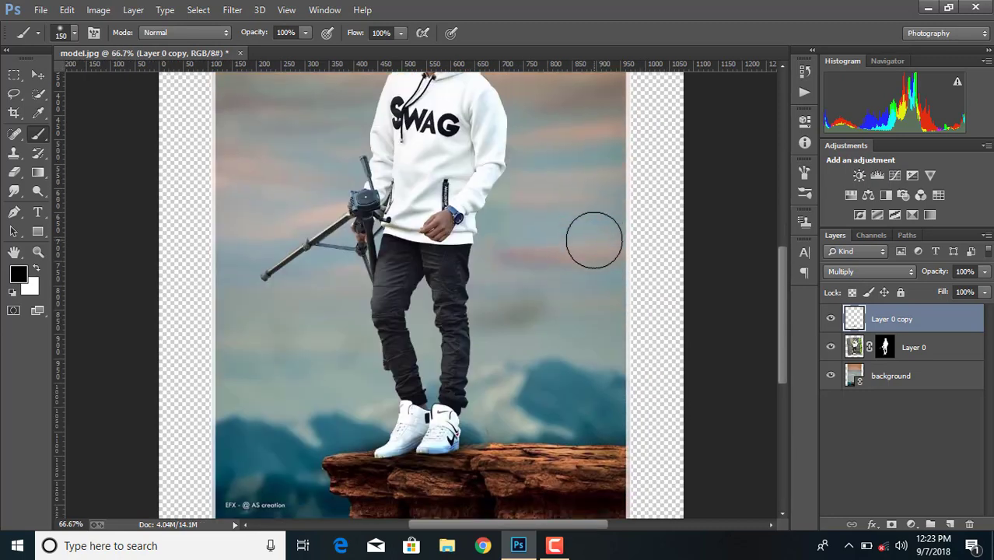
key(ctrl+minus)
key(ctrl+plus)
key(ctrl+minus)
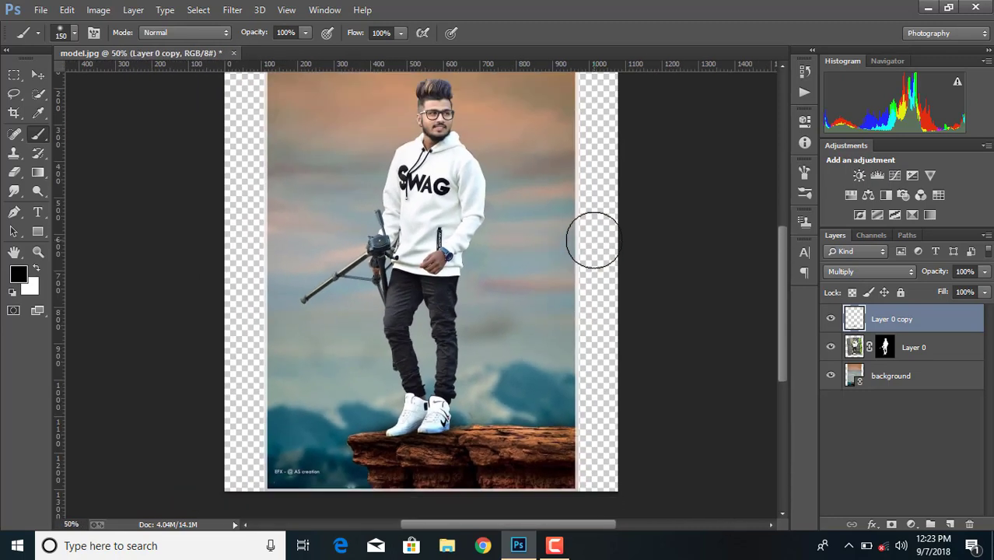
key(ctrl+minus)
Step: Apply Layer 0's layer mask to make the cut-out permanent
click(884, 347)
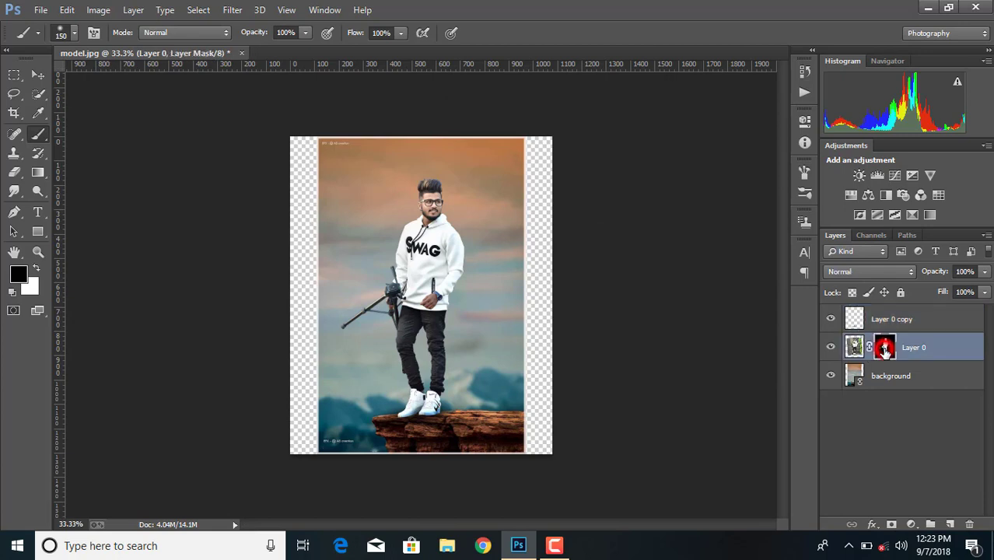
right_click(884, 349)
click(869, 399)
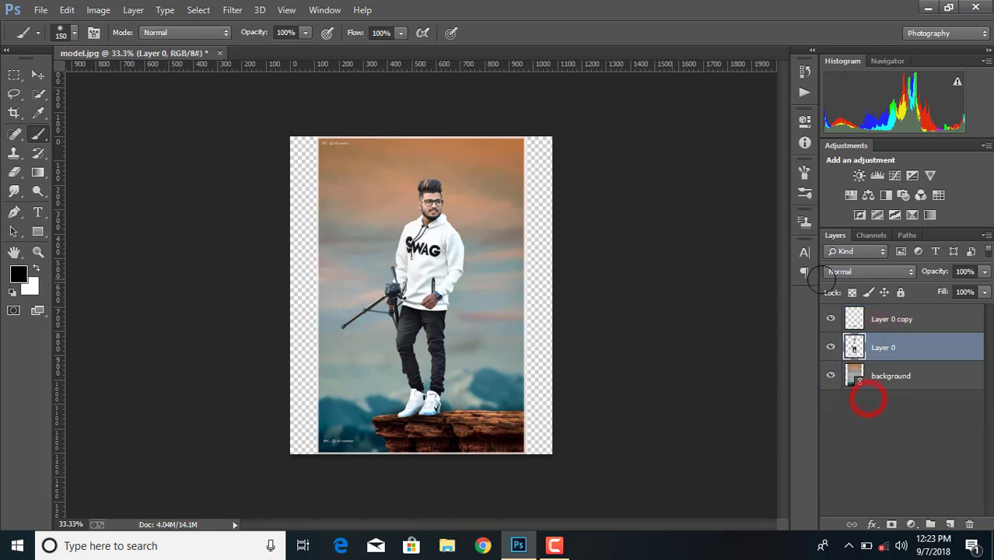
Step: Grade Layer 0 in Camera Raw: Clarity +46, Blacks -43, Whites -53, Shadows +41
click(235, 10)
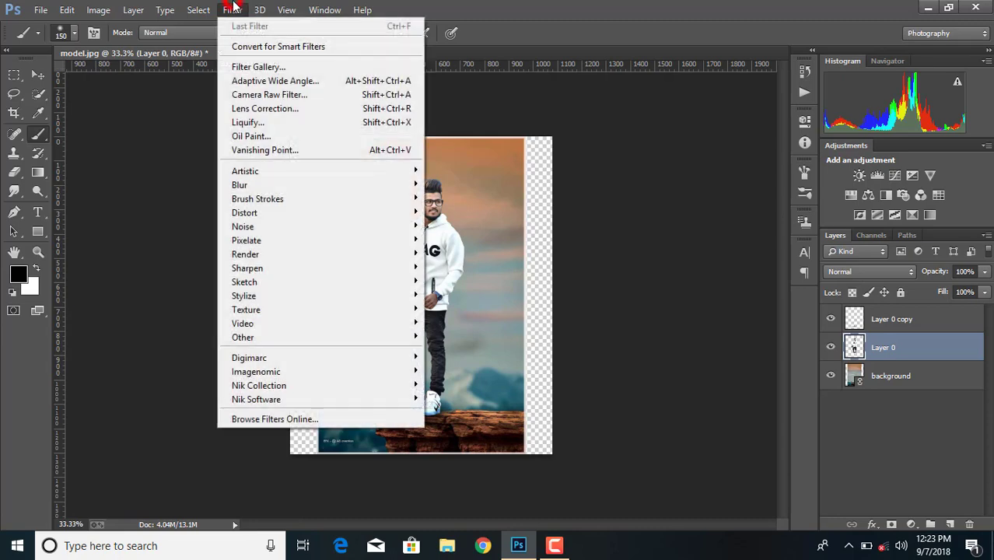
click(252, 98)
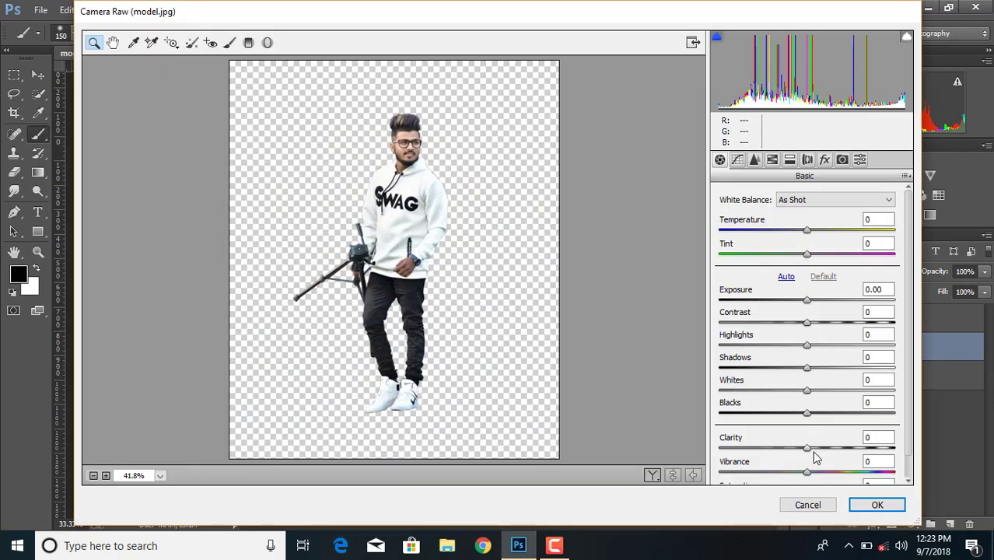
drag(807, 449, 847, 449)
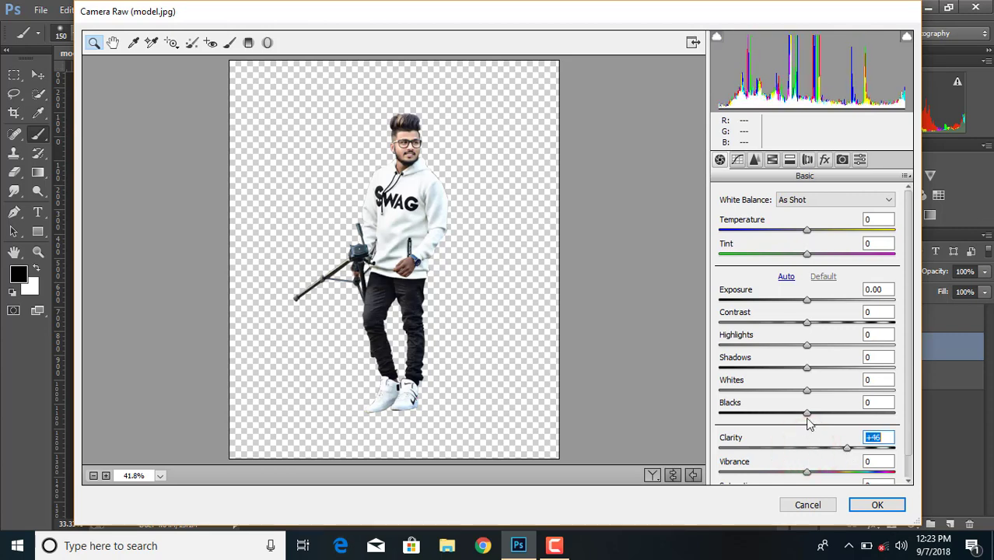
drag(807, 413, 769, 414)
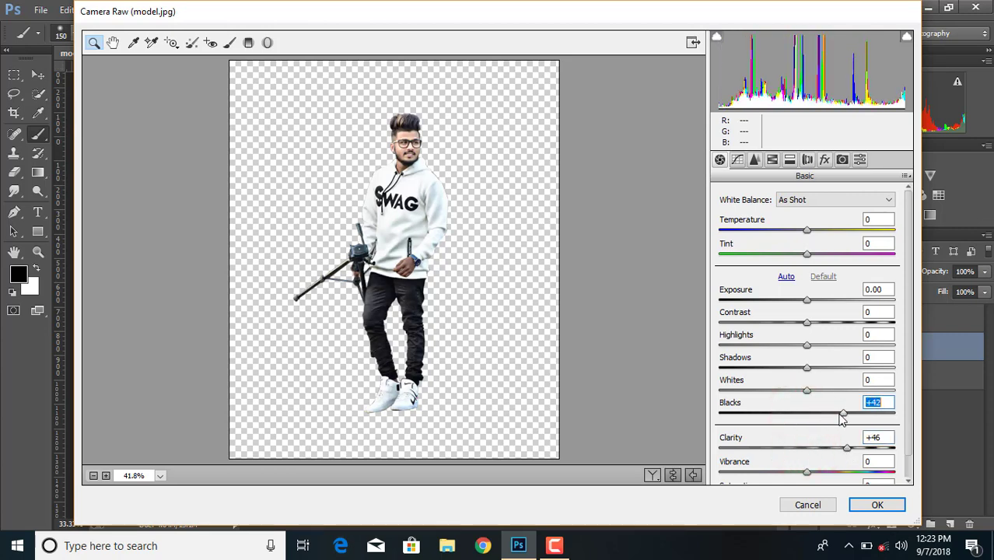
drag(808, 391, 762, 390)
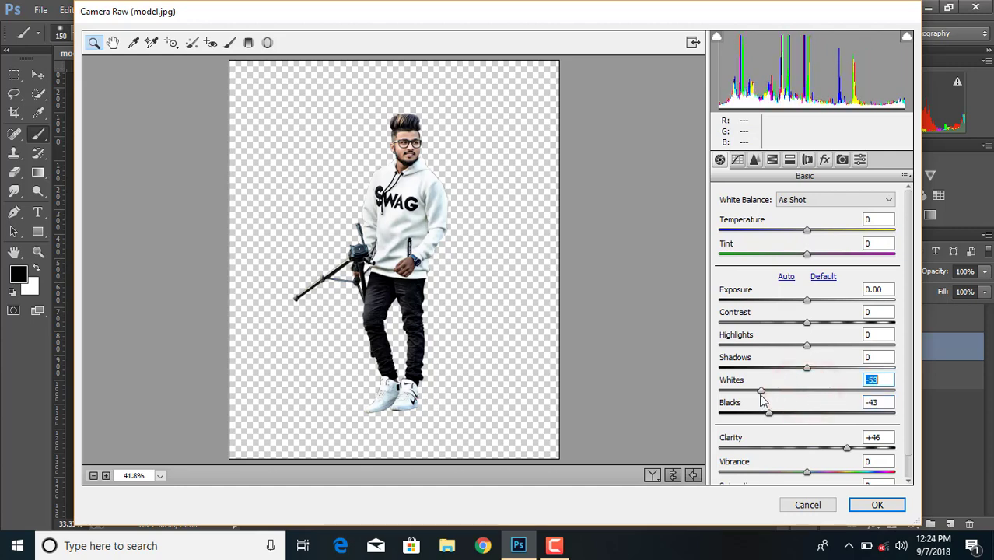
drag(807, 368, 843, 368)
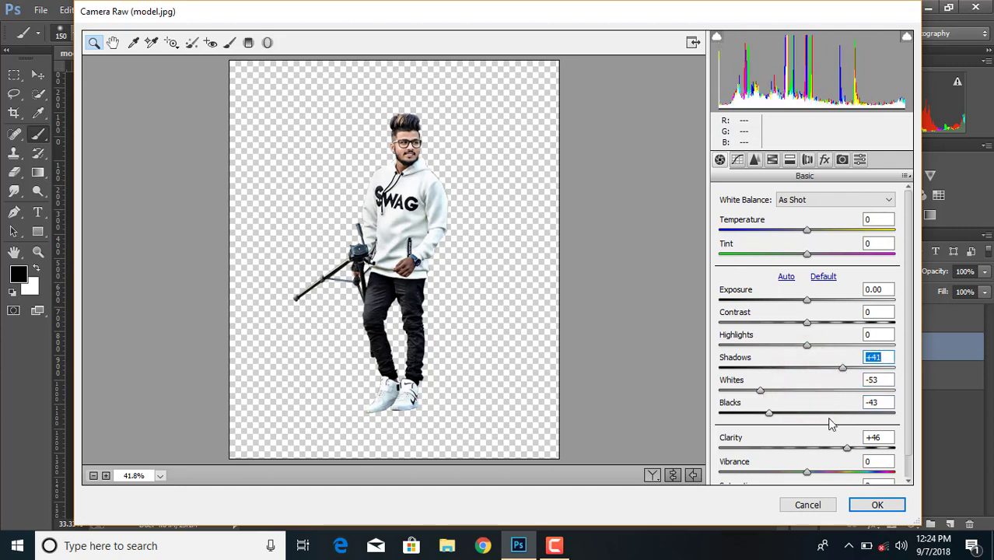
click(857, 505)
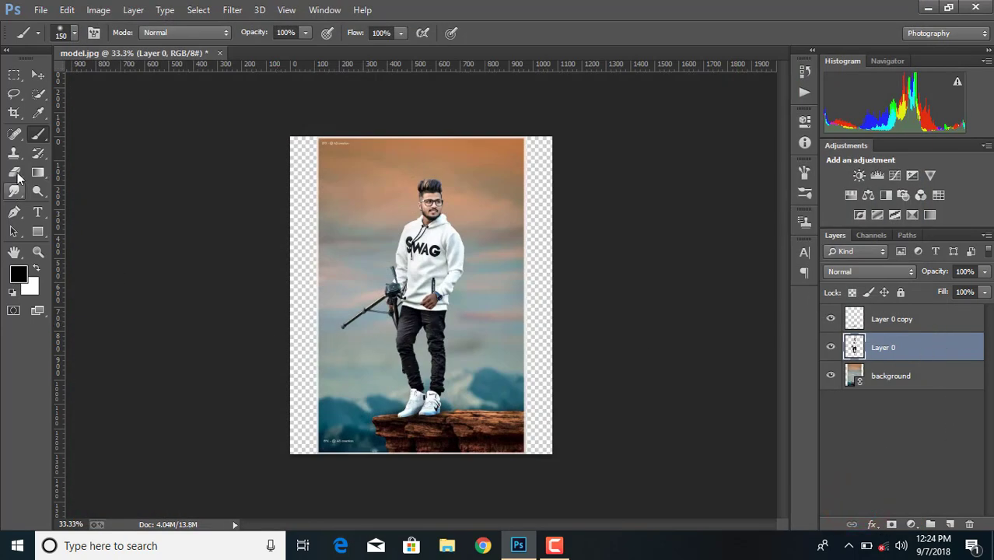
Step: Crop the left and right edges in to the photo, removing both transparent strips
click(918, 327)
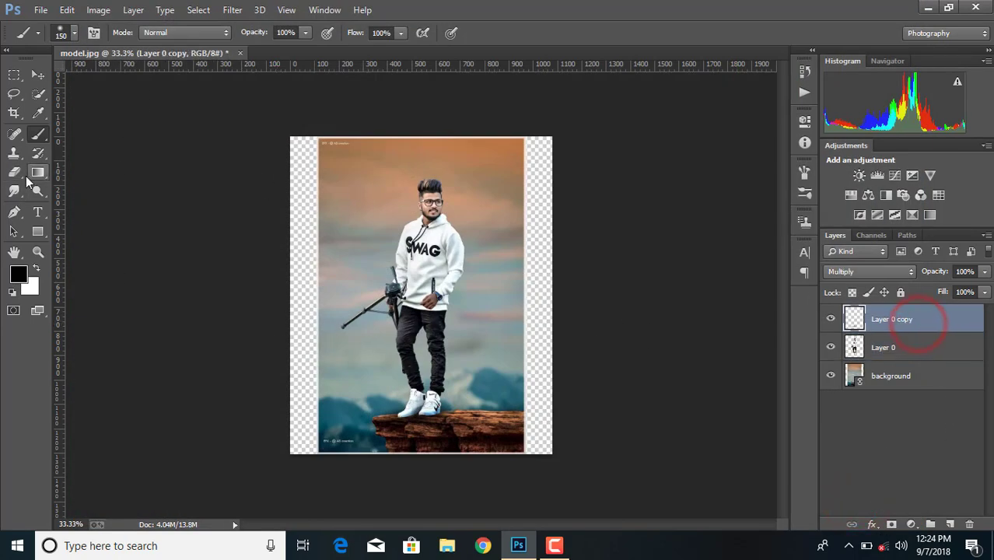
click(14, 113)
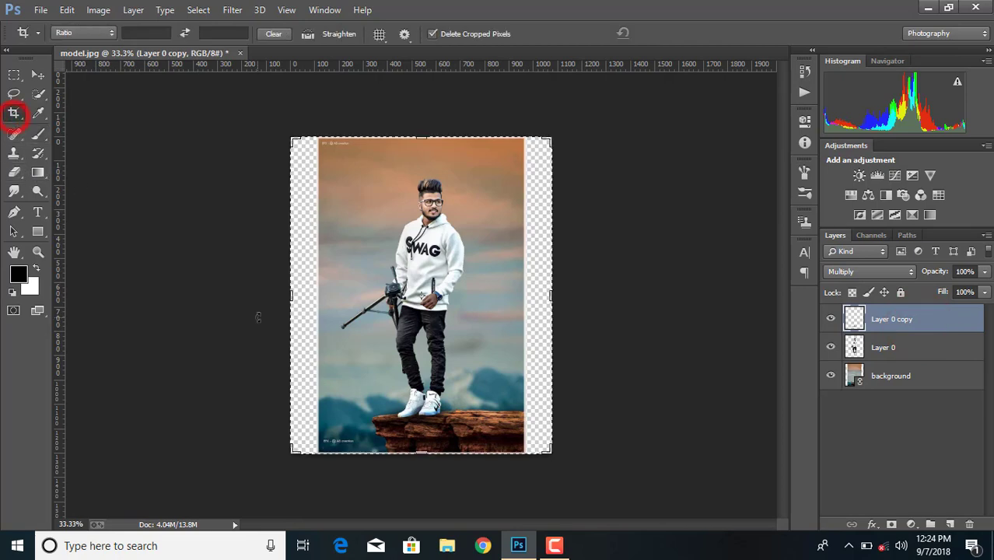
key(ctrl+plus)
key(ctrl+plus)
key(ctrl+plus)
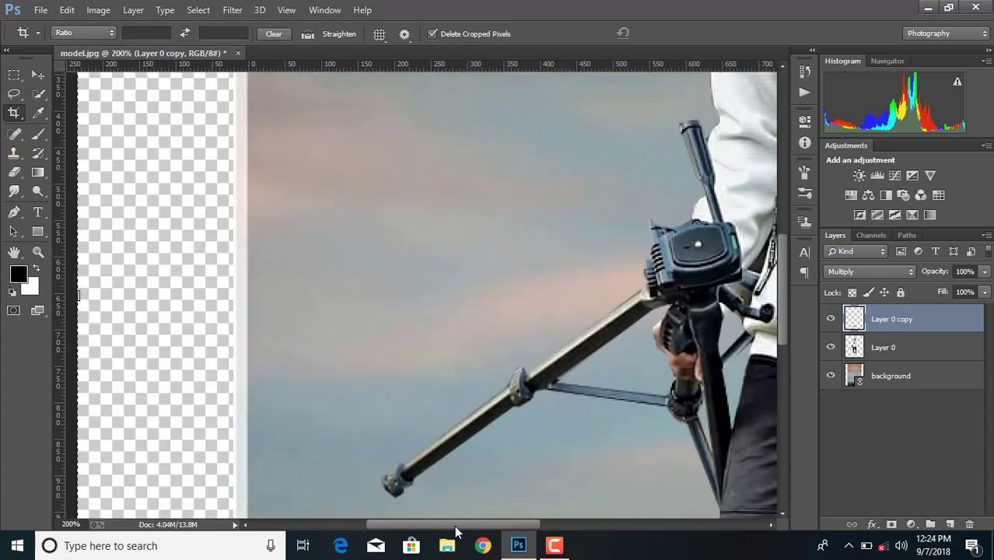
key(ctrl+plus)
drag(81, 296, 156, 295)
drag(435, 526, 600, 518)
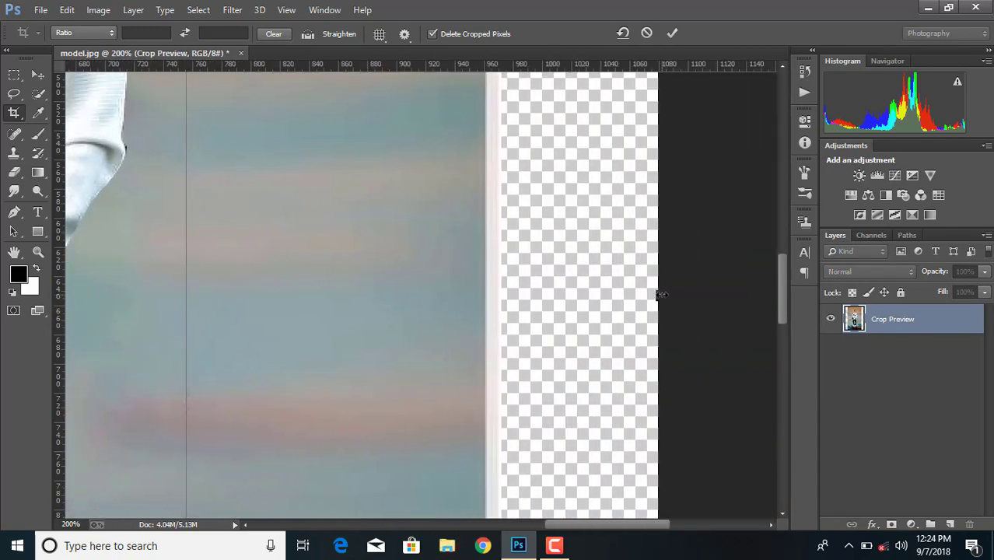
drag(660, 294, 580, 294)
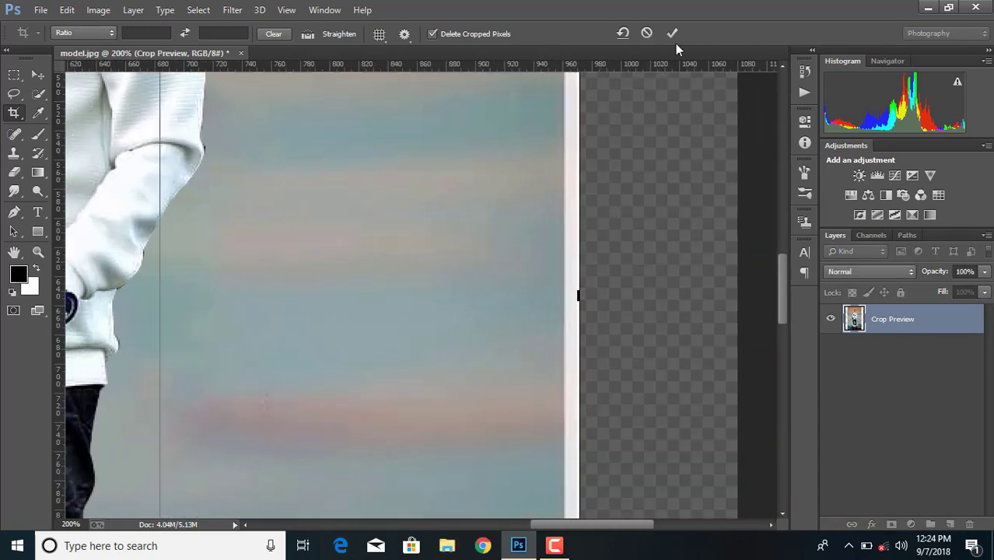
click(672, 33)
key(ctrl+0)
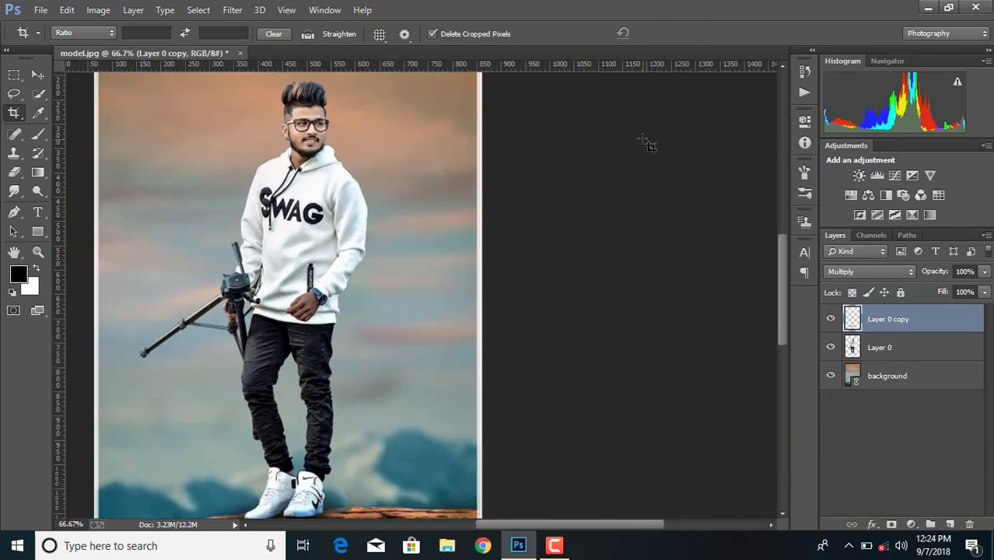
key(ctrl+minus)
key(ctrl+minus)
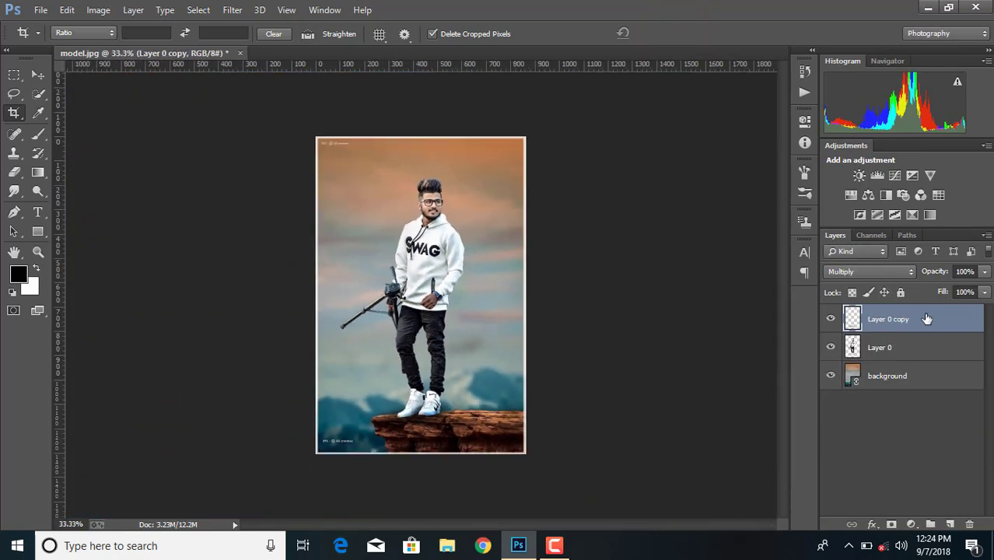
Step: Apply Shadows/Highlights to Layer 0 with Shadows 44% and Highlights 16%
click(895, 347)
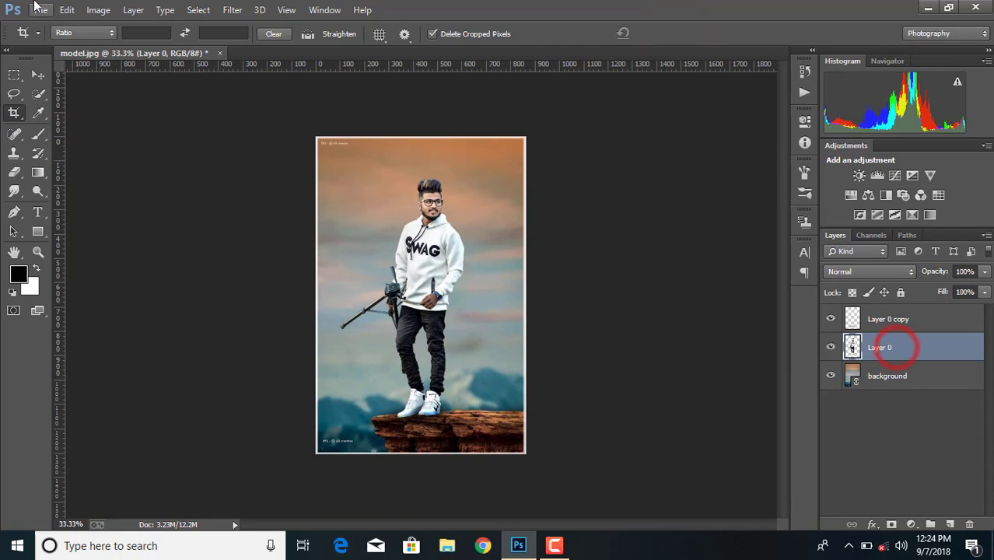
click(98, 9)
click(128, 47)
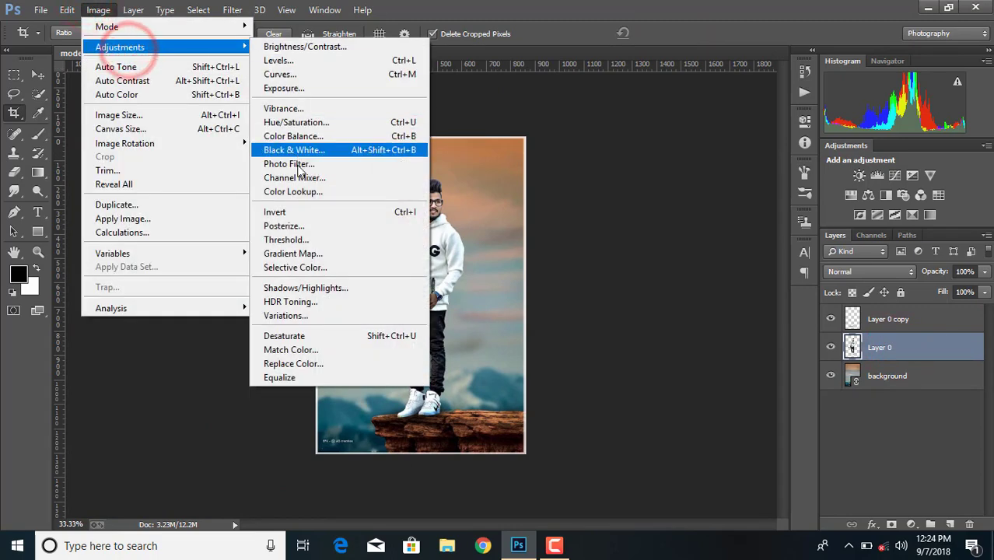
click(322, 287)
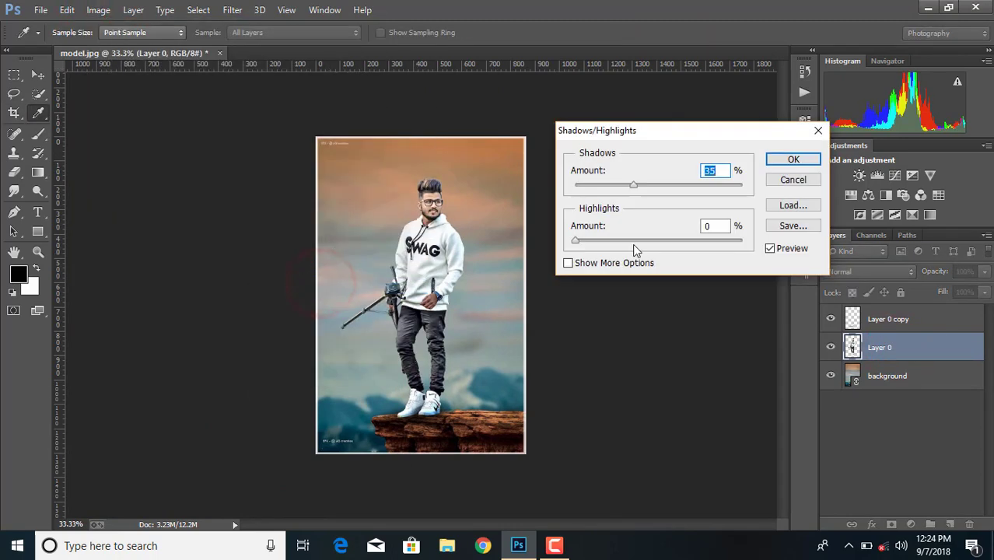
drag(576, 242, 606, 241)
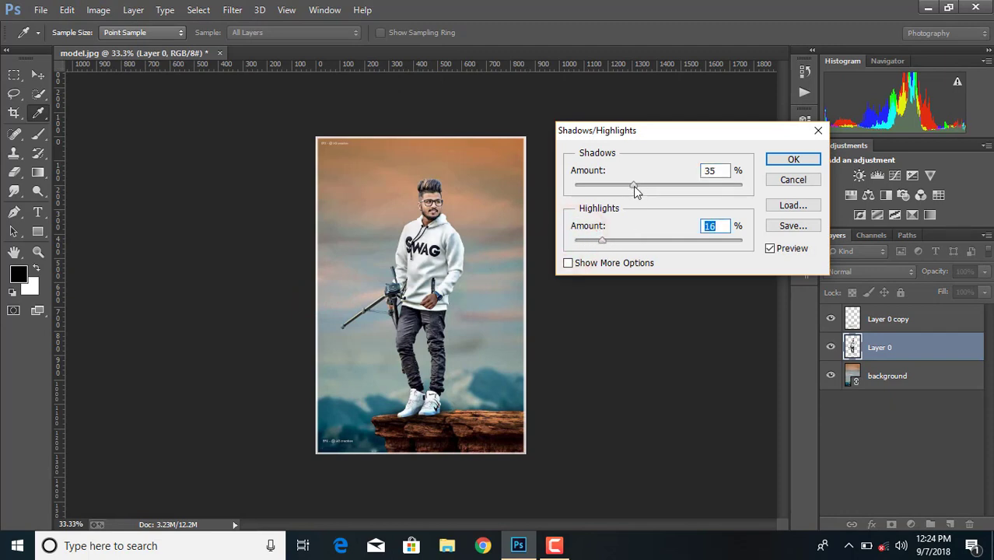
drag(634, 187, 644, 187)
click(793, 159)
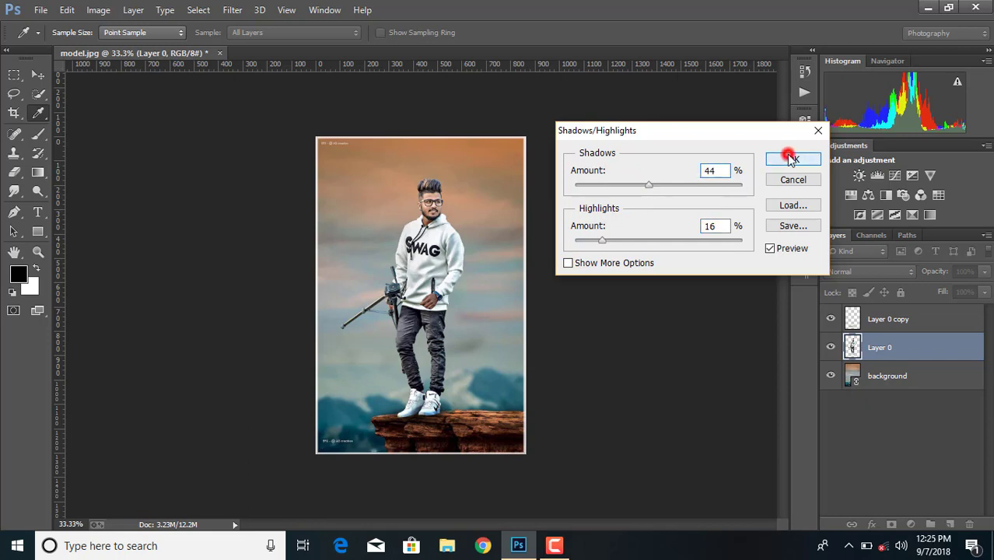
key(c)
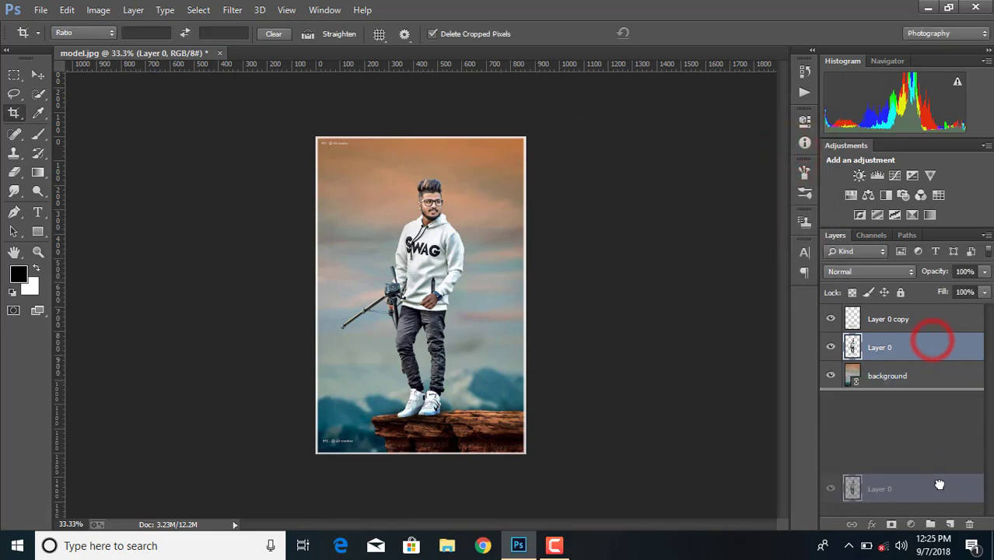
Step: Duplicate Layer 0 and apply Oil Paint with lowered stylization, cleanliness, scale and shine
drag(933, 347, 951, 525)
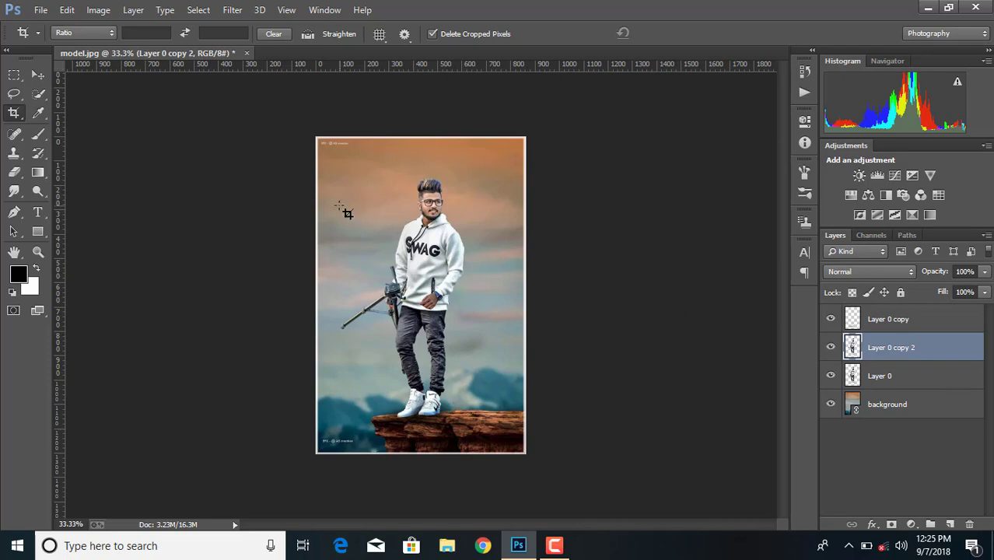
click(232, 10)
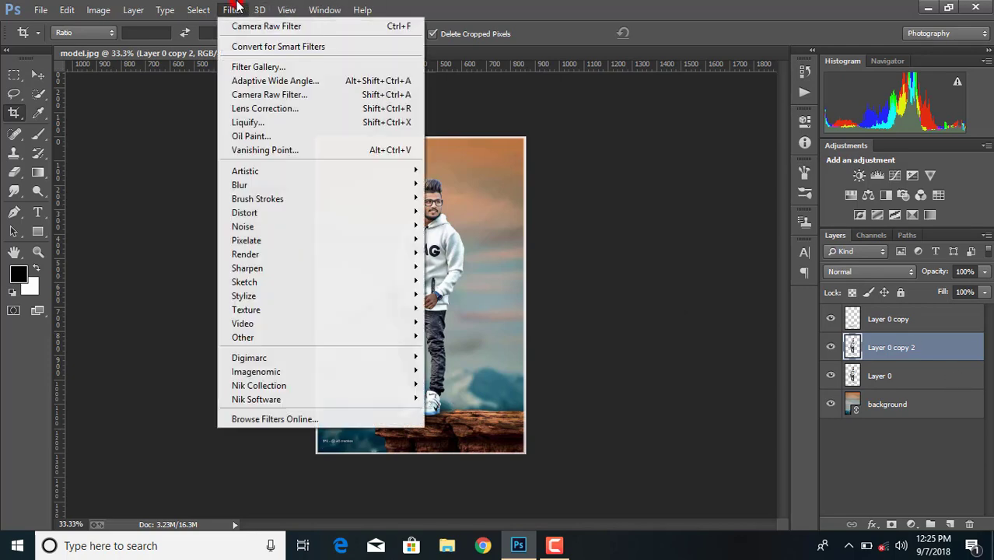
click(285, 136)
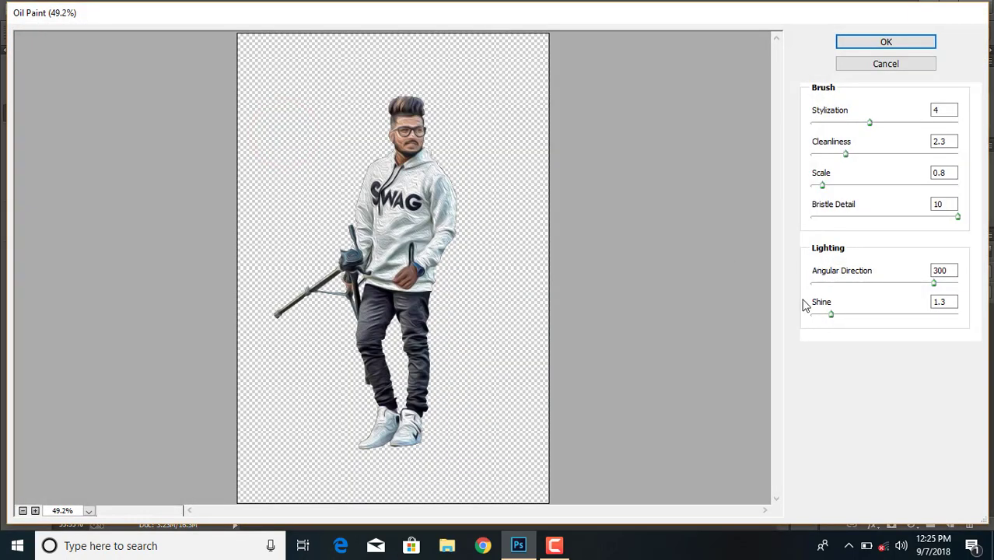
drag(830, 315, 818, 315)
mouse_move(847, 153)
mouse_down()
mouse_move(832, 154)
mouse_move(815, 185)
mouse_up()
click(815, 315)
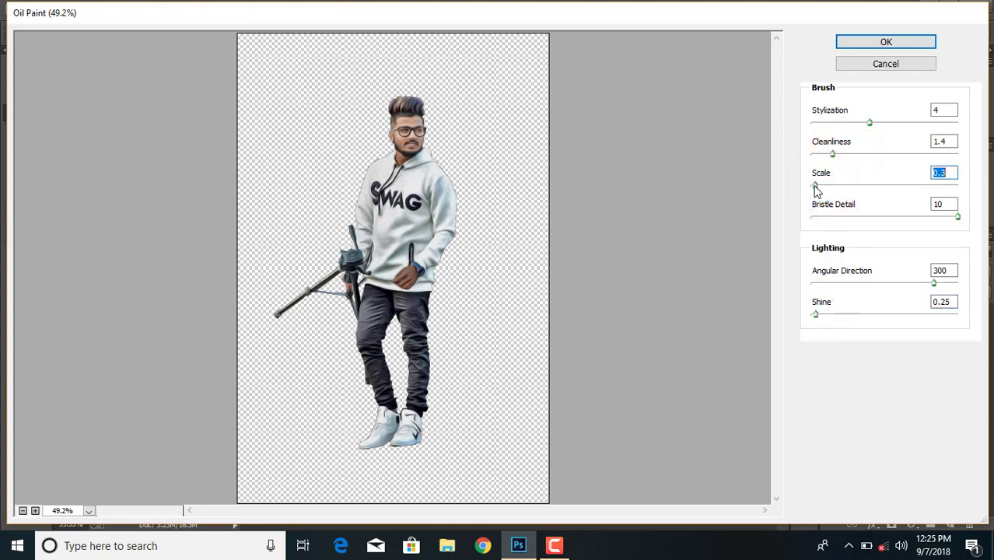
drag(870, 123, 843, 123)
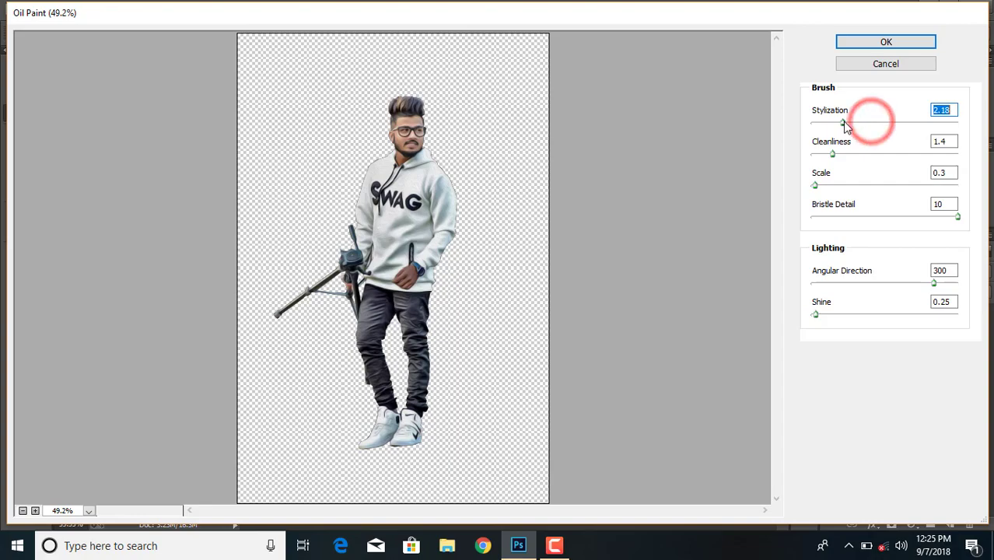
click(857, 44)
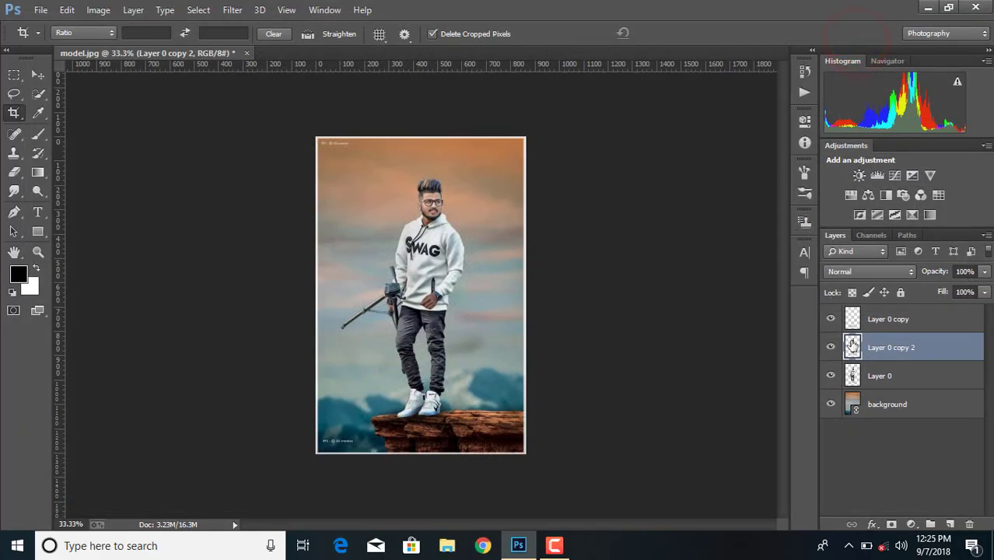
Step: Mask the oil-paint copy, brushing it out at about 50% opacity over face and hand
click(892, 525)
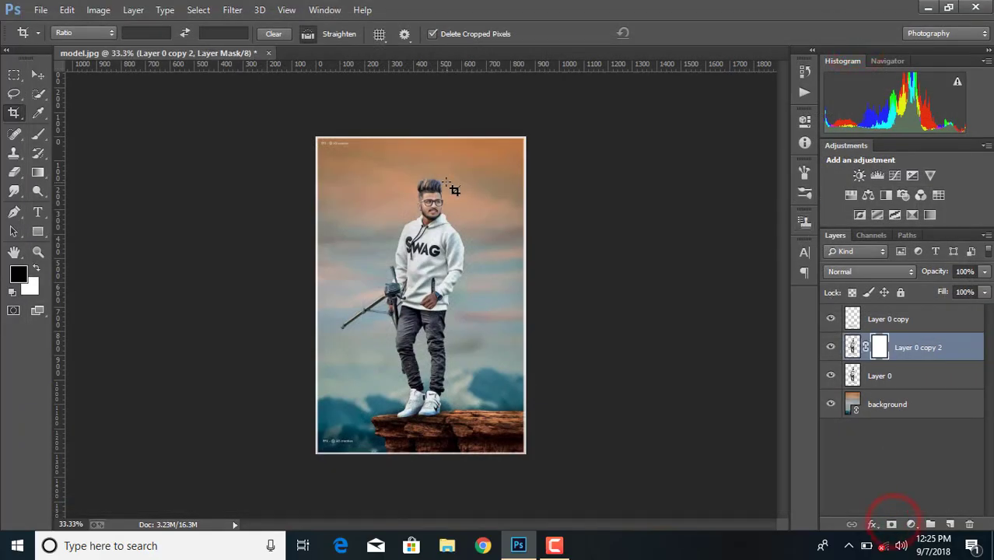
key(ctrl+plus)
key(ctrl+plus)
scroll(448, 183, up, 2)
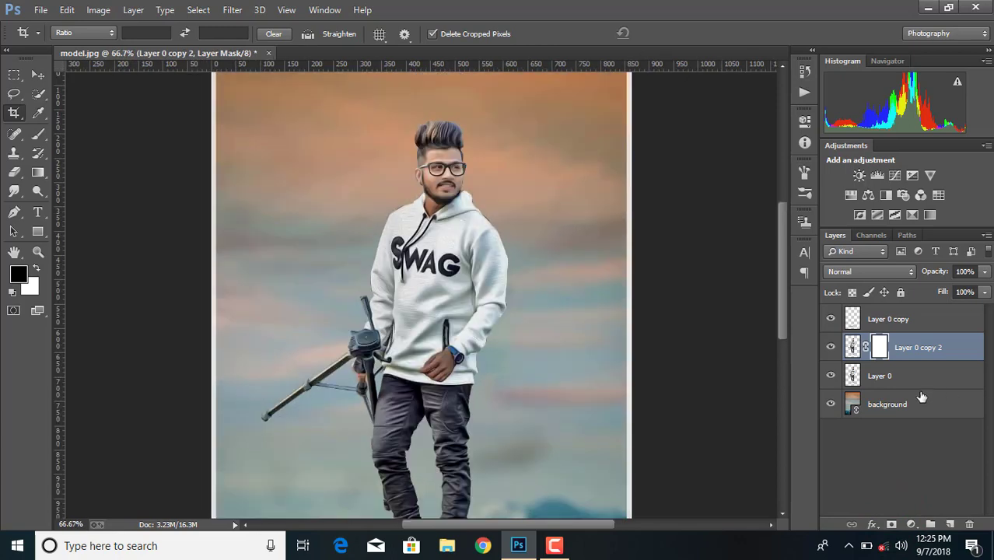
click(38, 134)
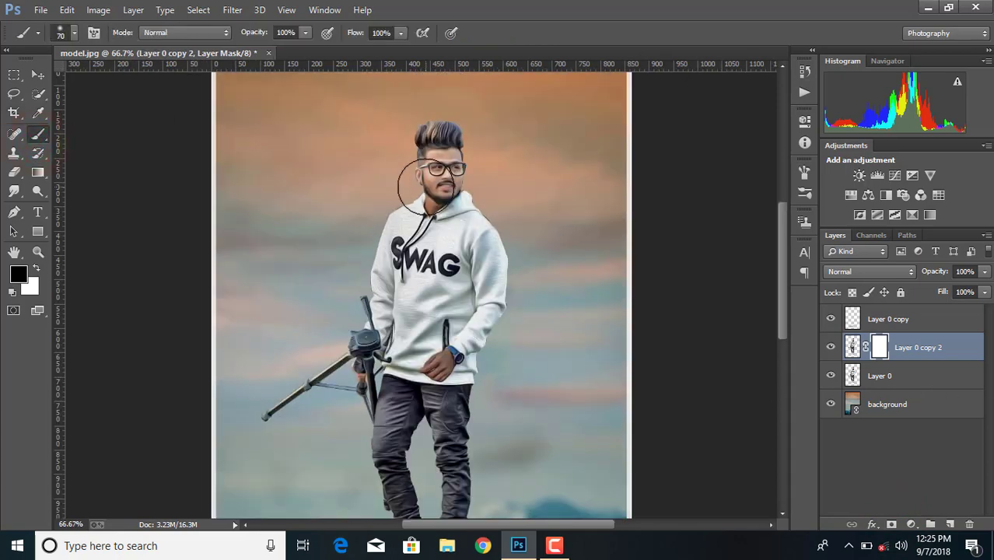
click(305, 34)
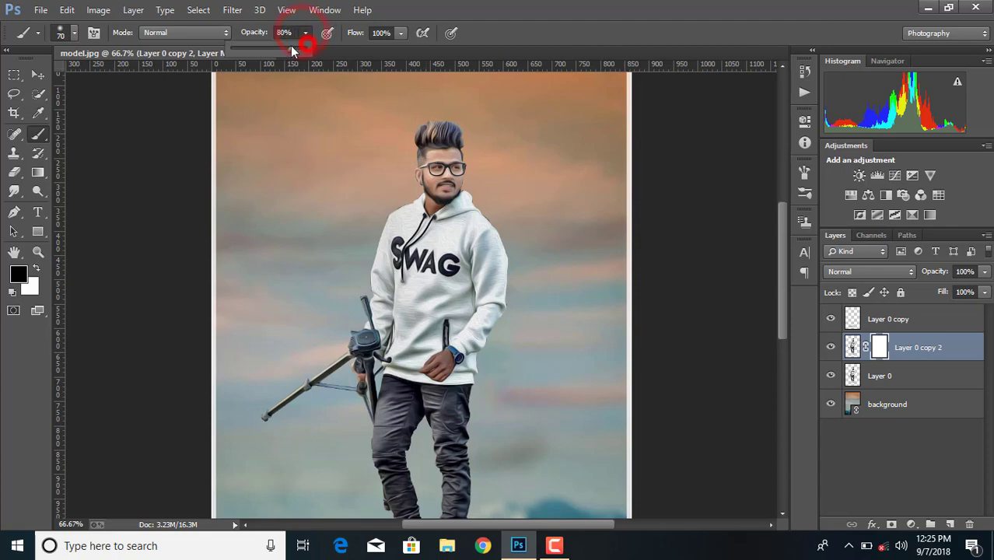
drag(292, 50, 272, 51)
mouse_move(425, 174)
mouse_down()
mouse_move(458, 169)
mouse_move(428, 169)
mouse_up()
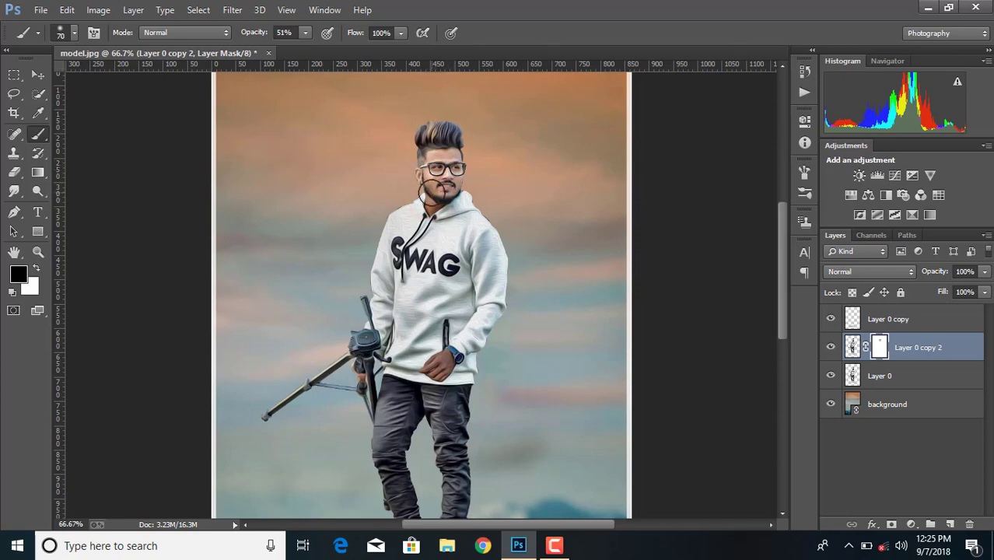
scroll(432, 191, down, 1)
scroll(432, 191, down, 2)
scroll(421, 183, up, 2)
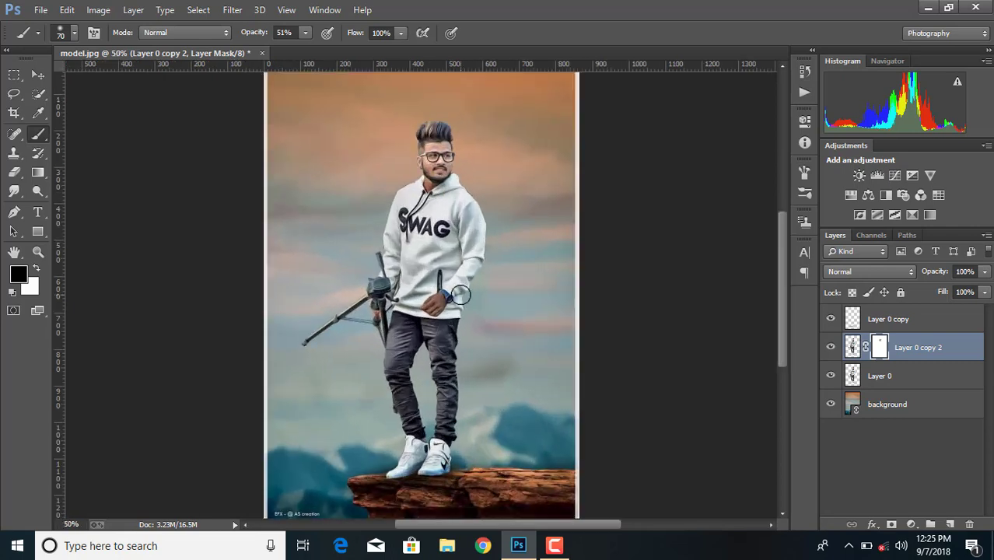
drag(434, 305, 433, 308)
scroll(433, 307, down, 1)
Step: Merge Layer 0 with the painted copy, then Merge Visible into one layer
shift+click(907, 379)
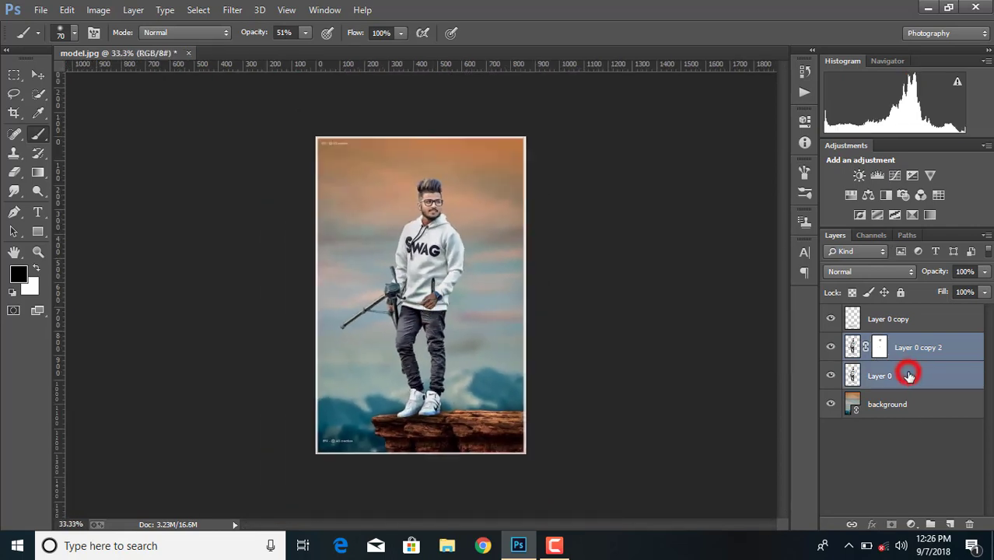
right_click(907, 378)
click(657, 414)
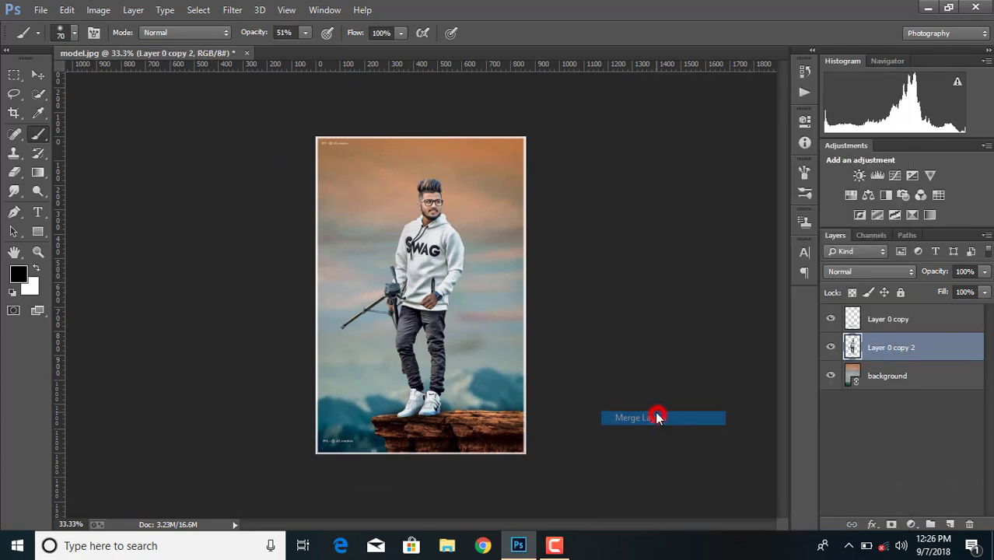
right_click(888, 378)
click(630, 474)
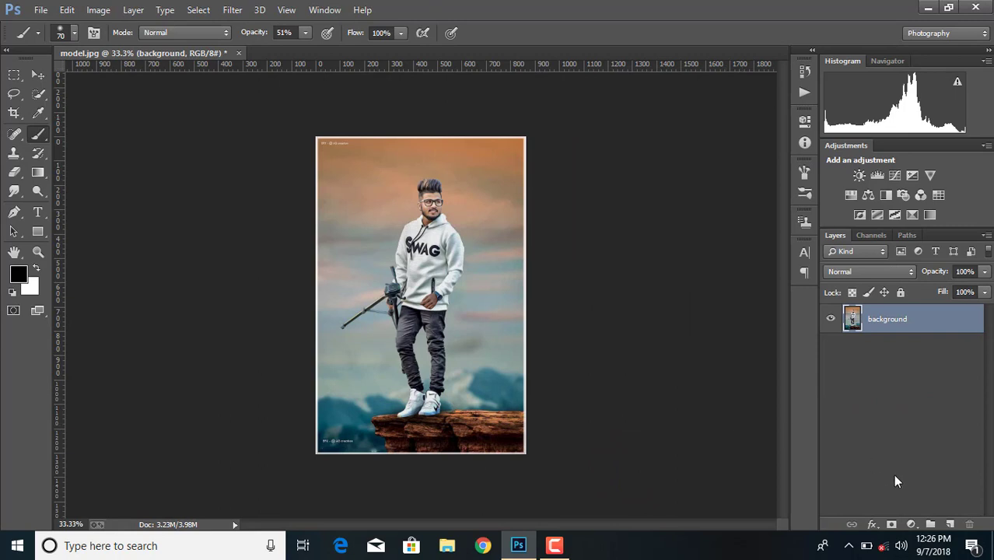
Step: Add a Color Balance layer shifting midtones and shadows toward yellow, then Merge Visible
click(911, 524)
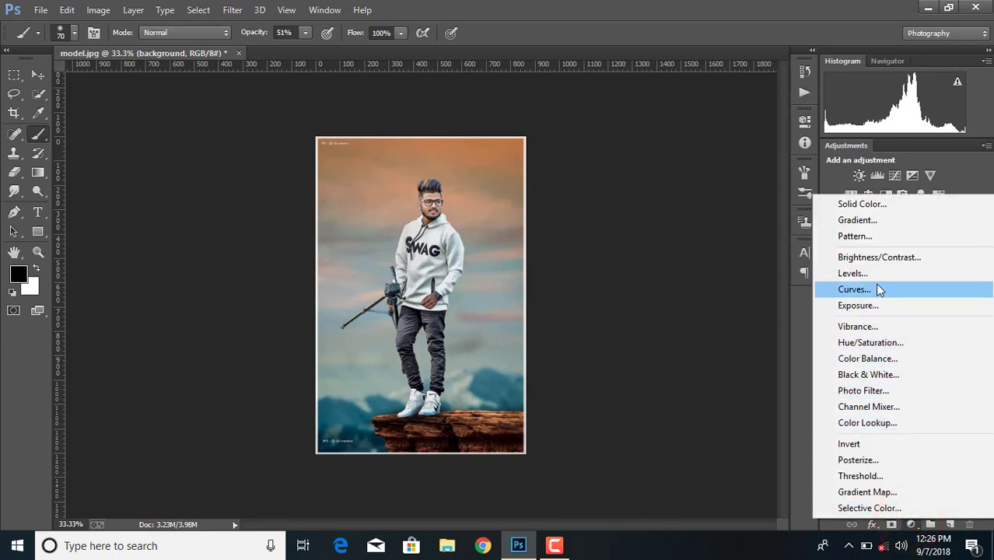
click(876, 359)
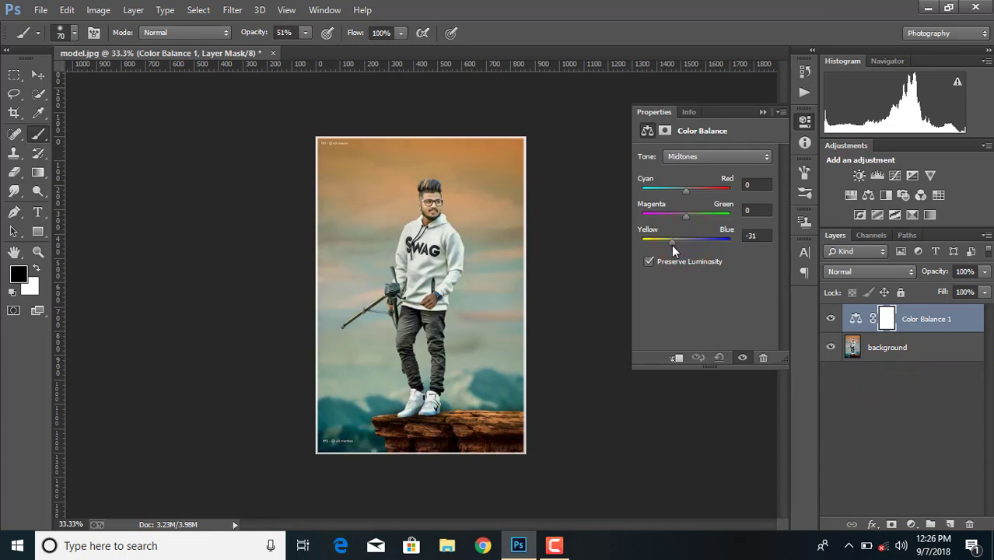
drag(673, 245, 668, 219)
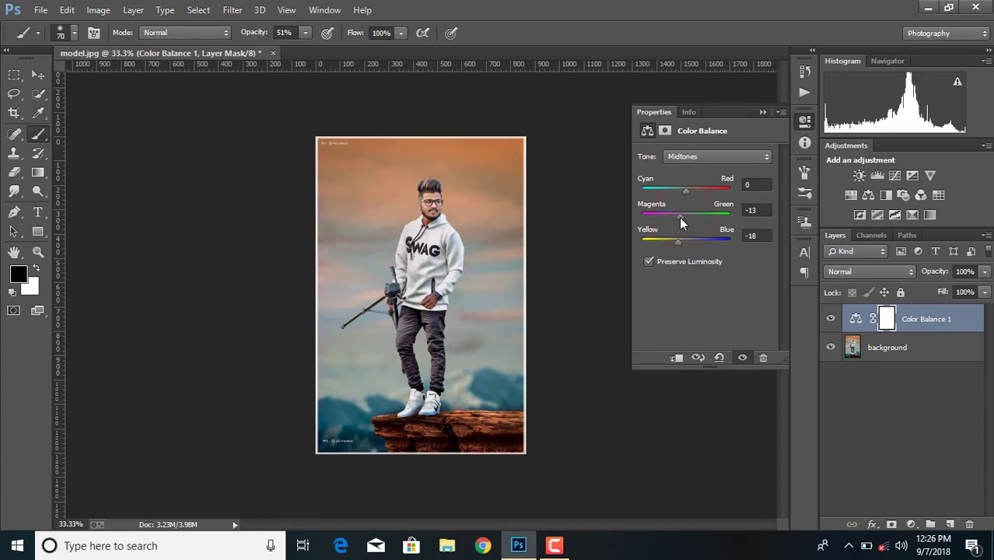
click(746, 155)
click(714, 178)
drag(687, 242, 681, 241)
click(761, 114)
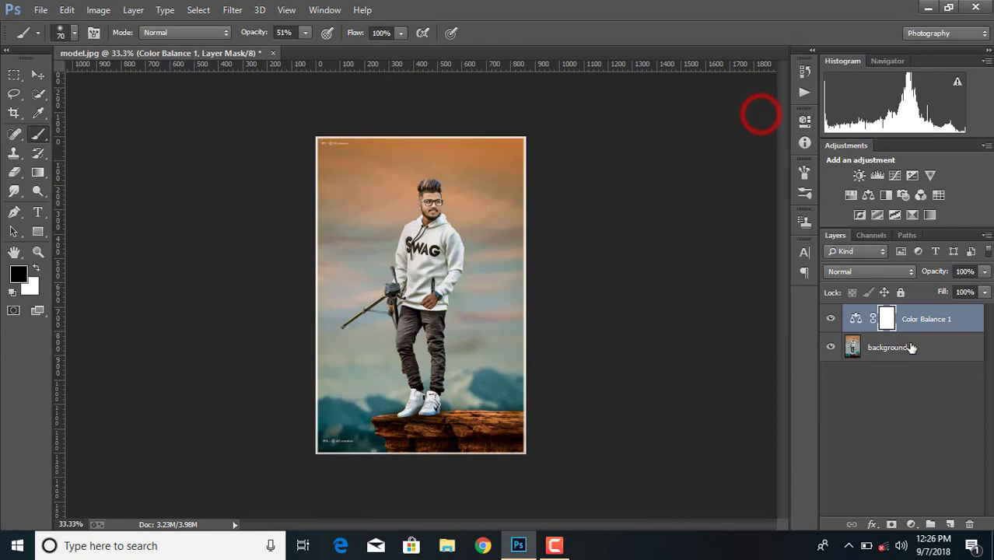
right_click(902, 347)
click(645, 430)
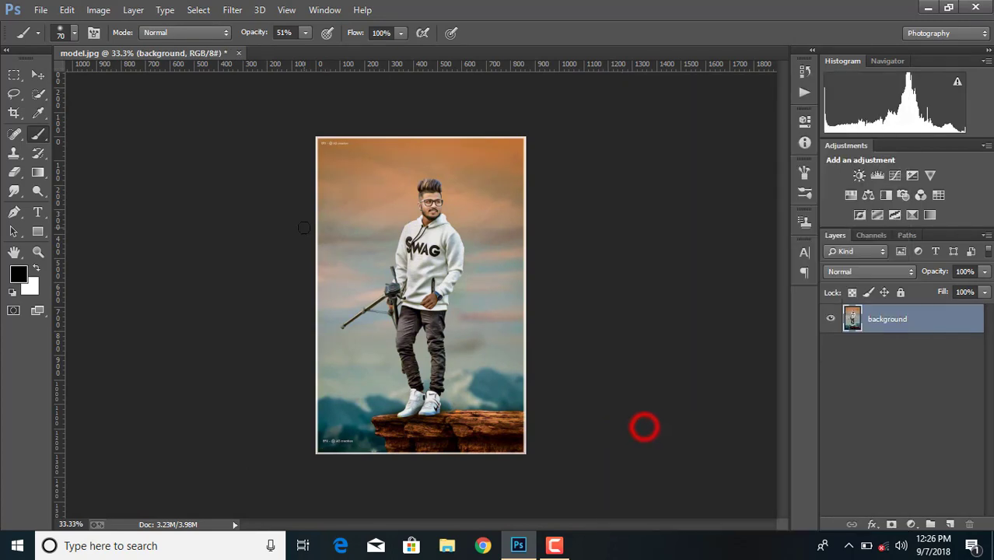
Step: In Camera Raw, raise Clarity, Whites and Shadows, lower Blacks, and add negative Post Crop Vignetting
click(232, 9)
click(280, 95)
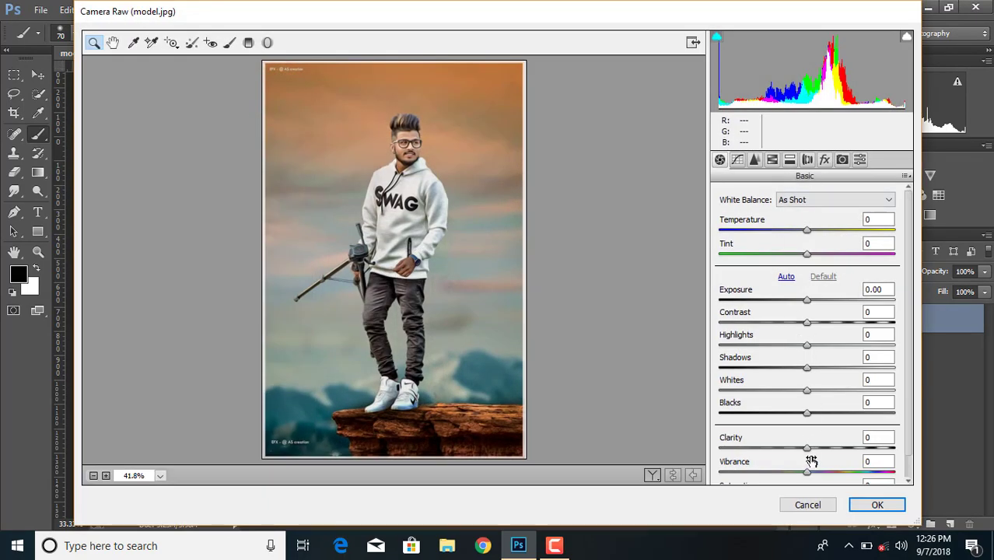
drag(807, 449, 870, 452)
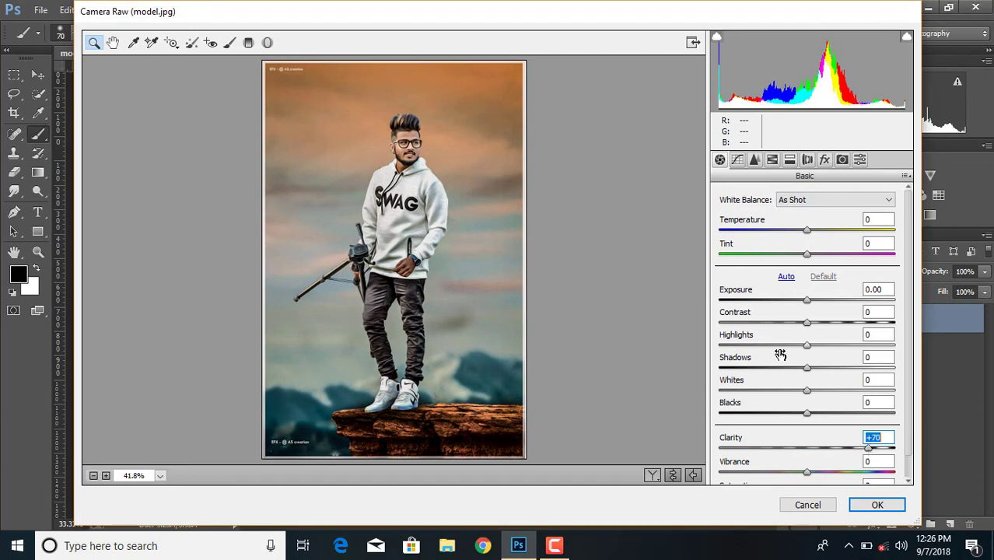
mouse_move(806, 389)
mouse_down()
mouse_move(865, 395)
mouse_move(852, 395)
mouse_up()
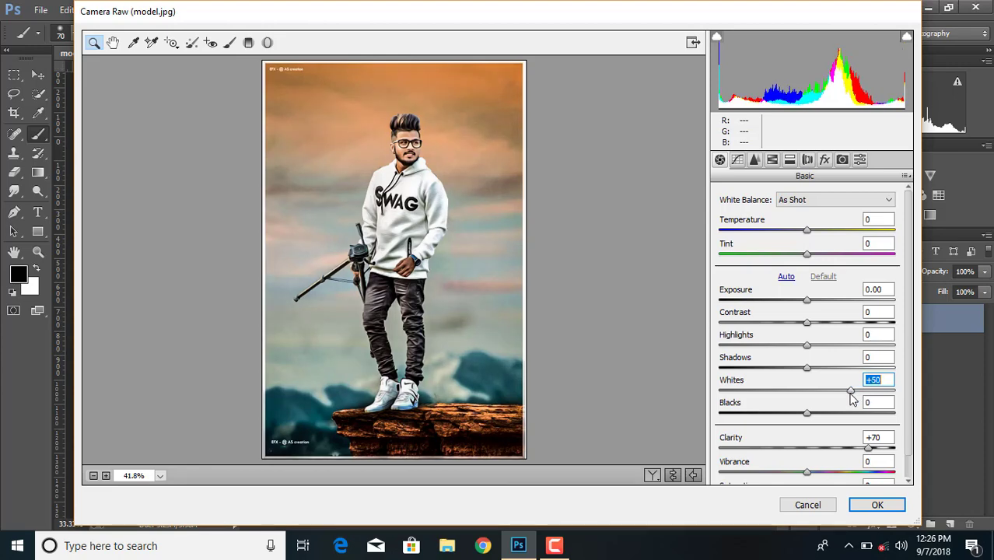
drag(806, 368, 832, 369)
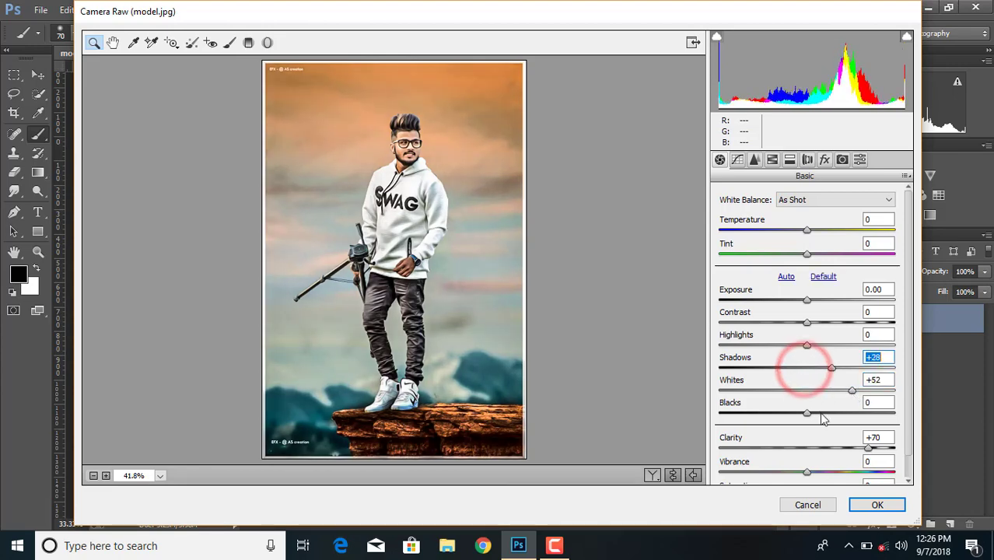
mouse_move(806, 412)
mouse_down()
mouse_move(745, 413)
mouse_move(760, 411)
mouse_up()
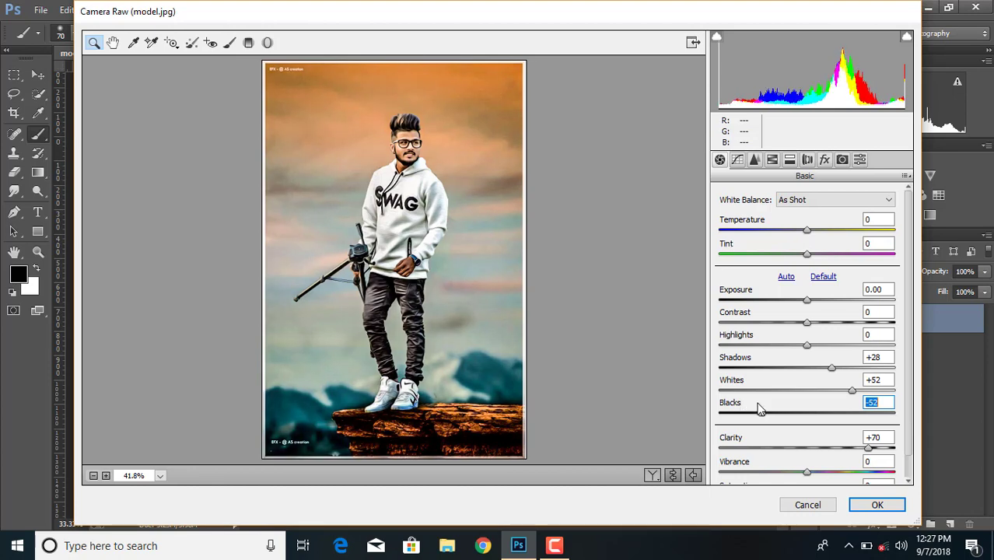
click(824, 160)
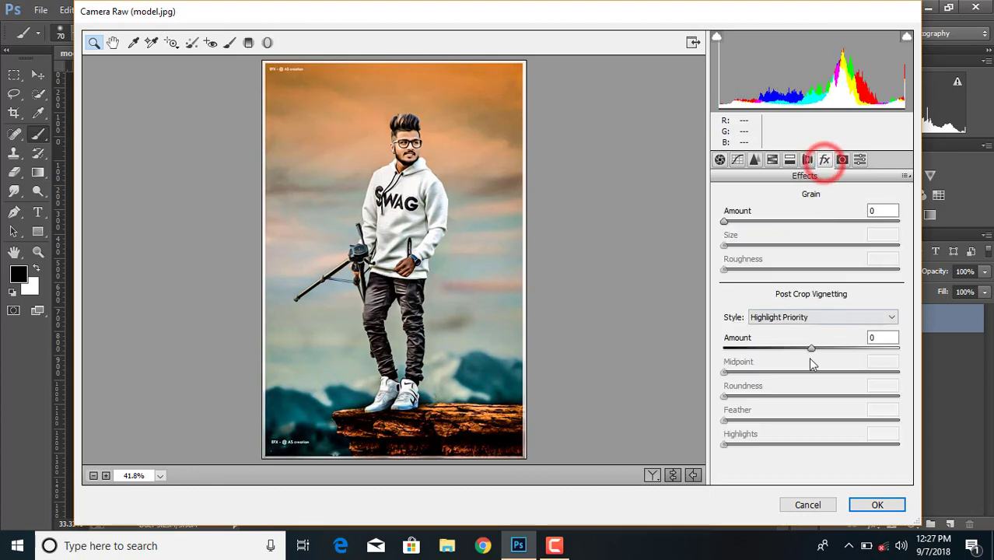
drag(812, 348, 792, 355)
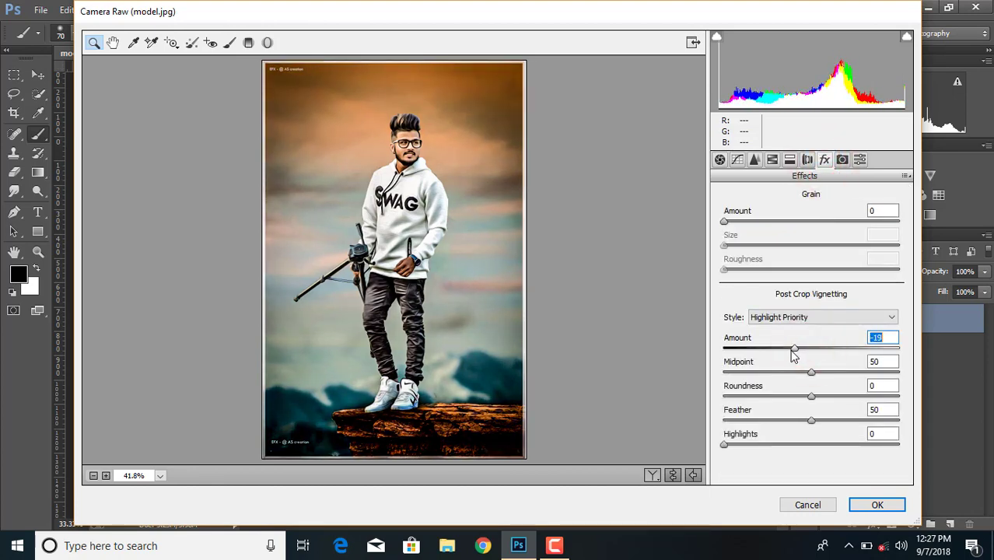
click(874, 505)
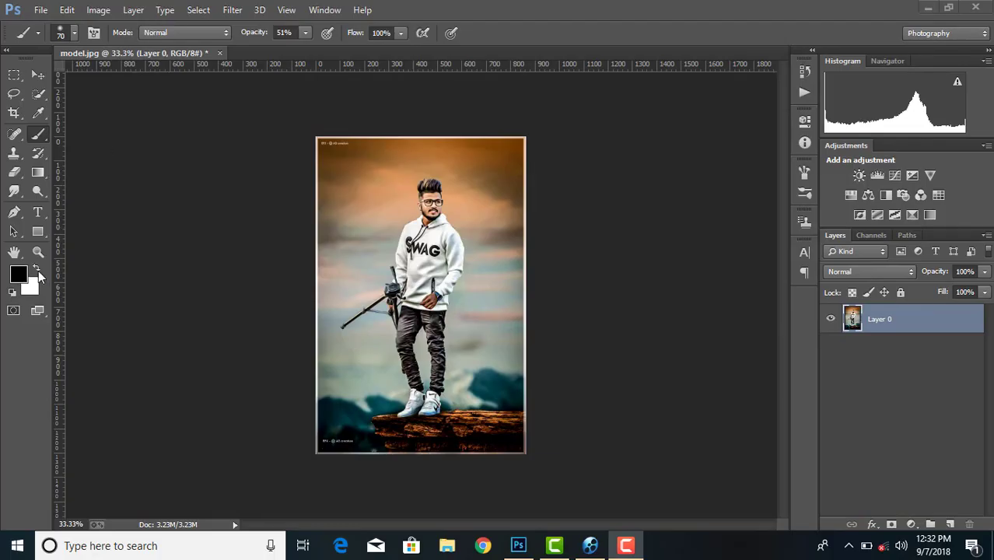
Step: Make white the foreground, and set the Type tool to Impact with near-white text colour
click(37, 274)
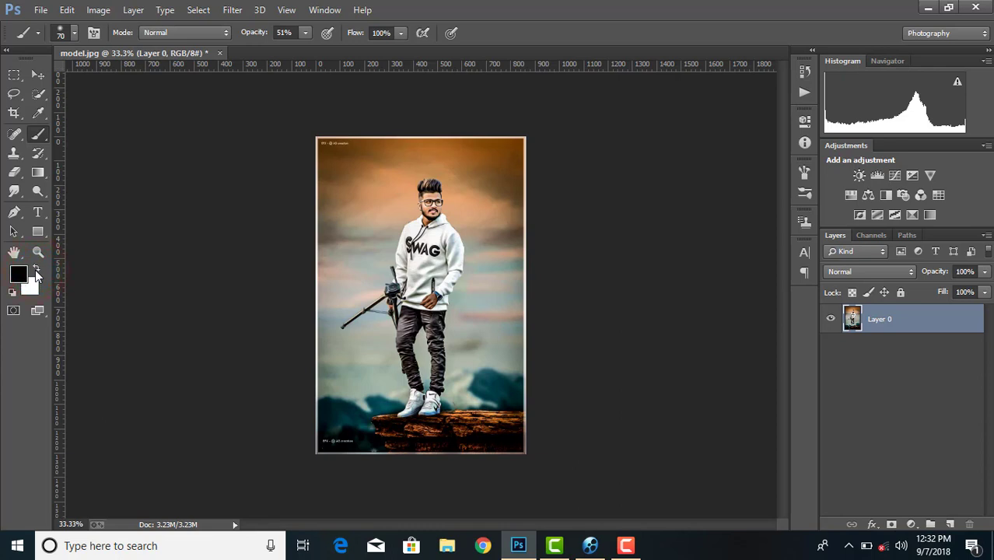
click(36, 269)
click(37, 213)
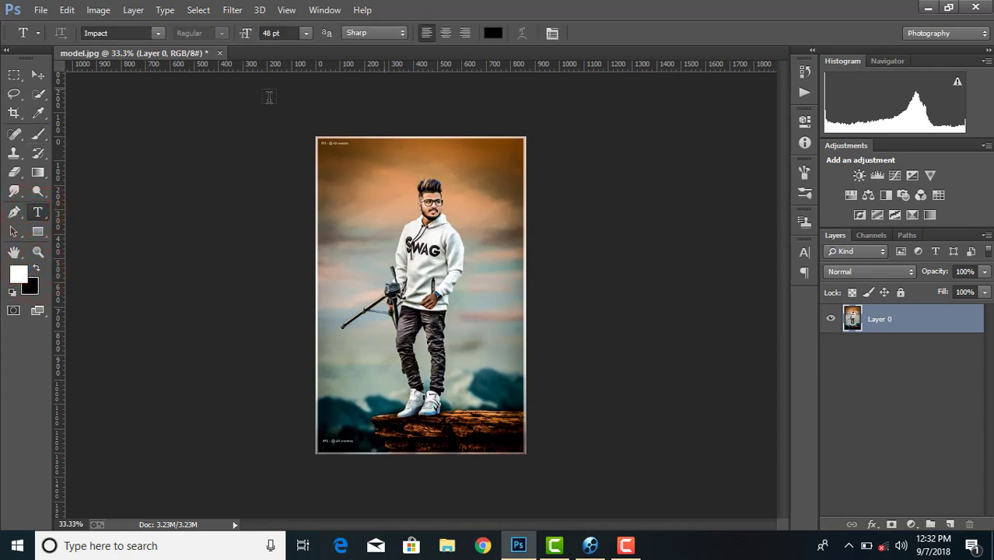
click(157, 35)
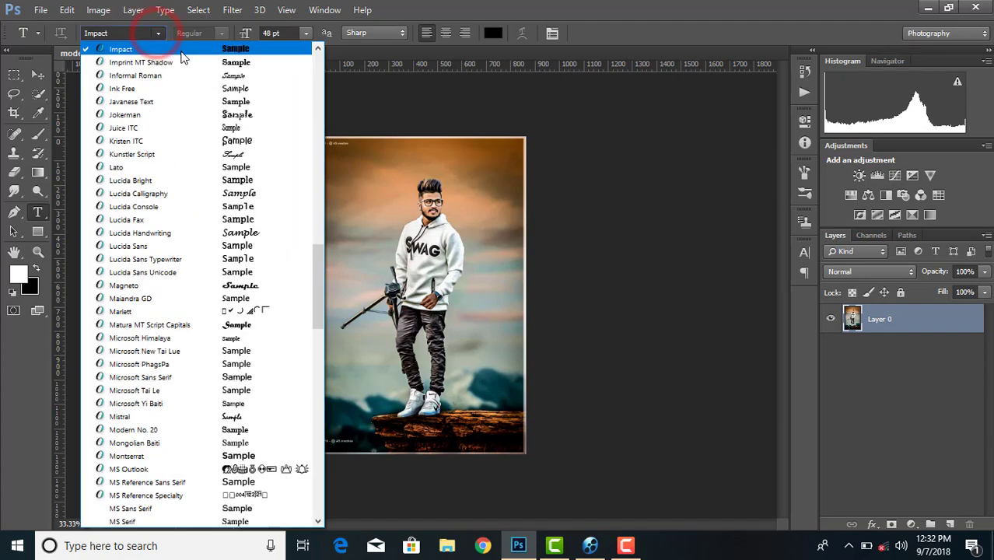
click(260, 49)
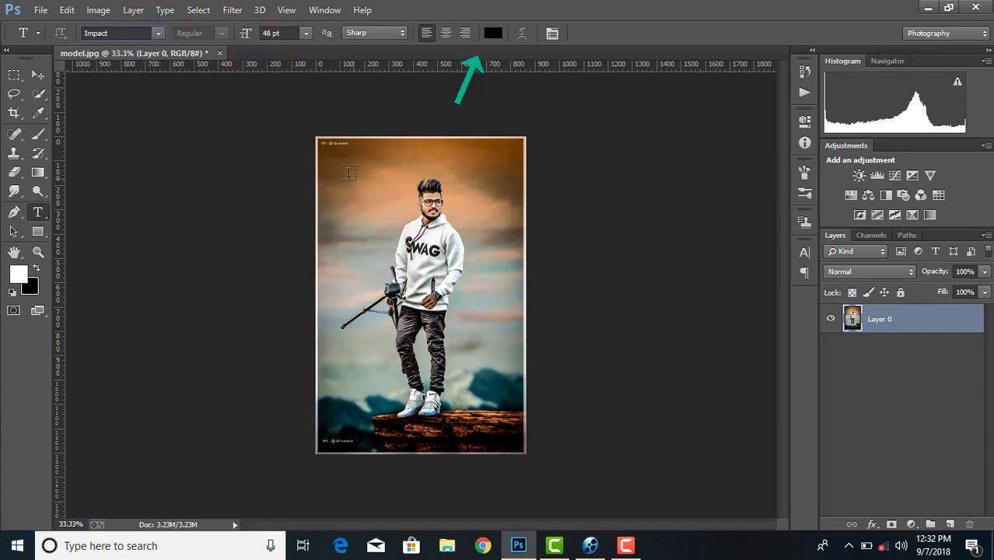
click(493, 33)
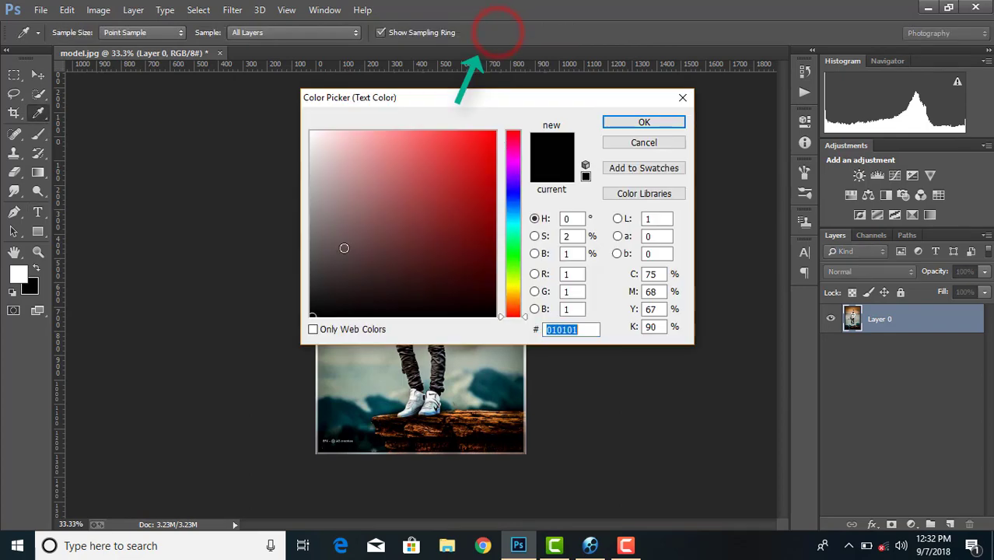
click(312, 131)
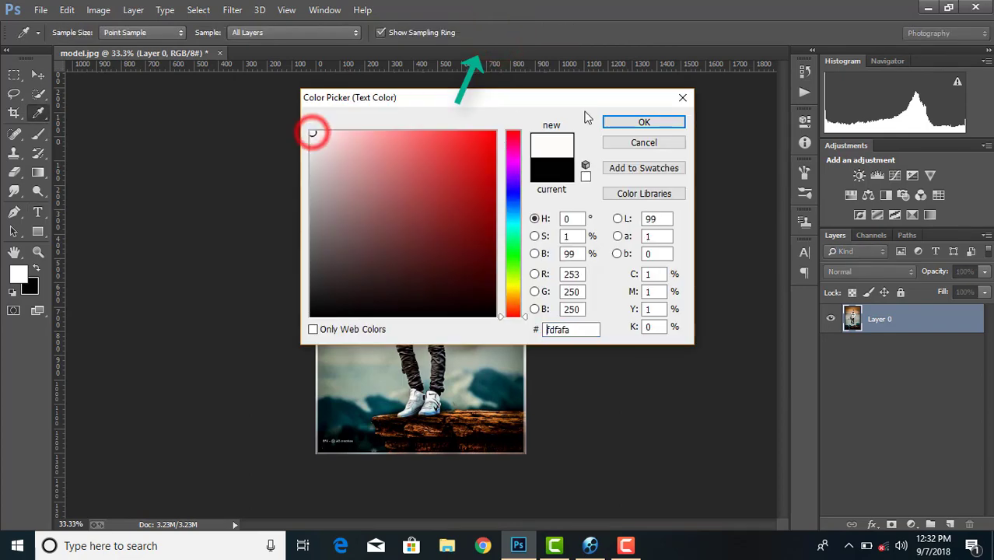
click(625, 124)
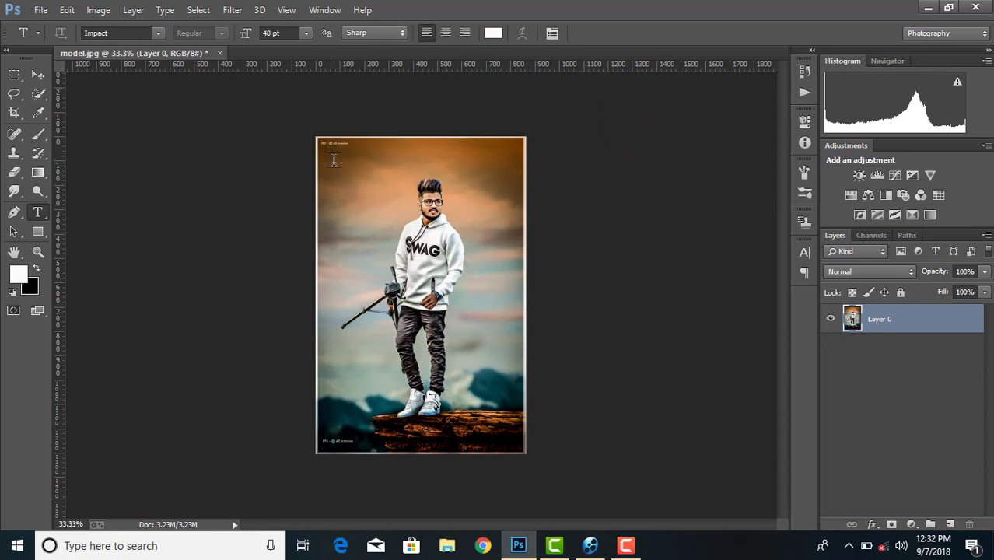
Step: Type and commit the title 'MAGICAL EFFECT' near the photo's top-left, then select its layer
click(332, 162)
text(MAGI)
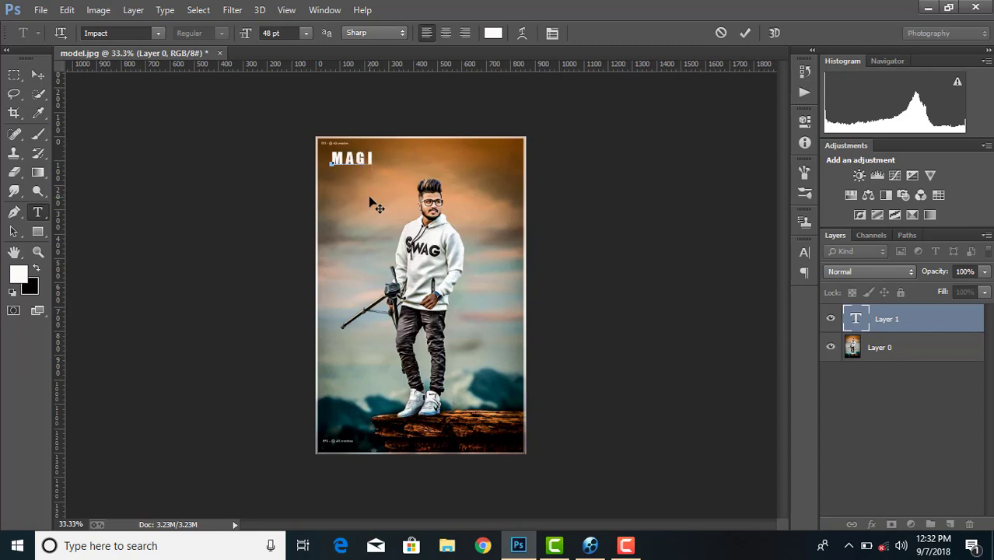
text(CAL EFFE)
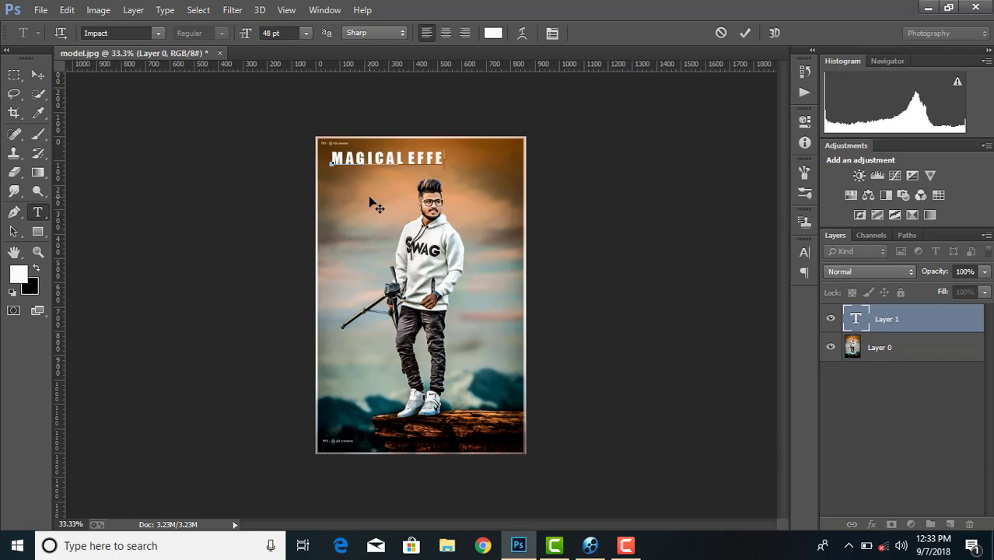
text(CT)
click(410, 168)
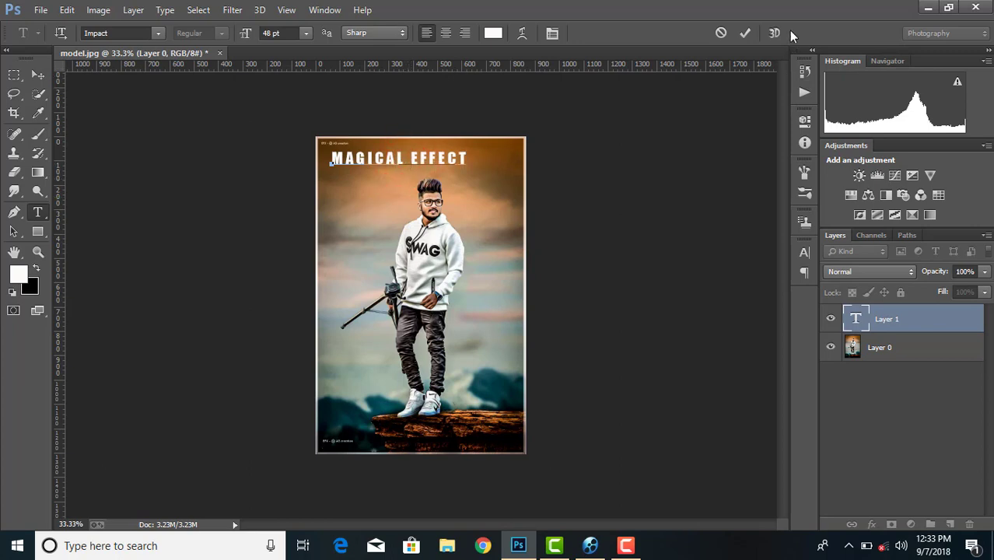
click(747, 33)
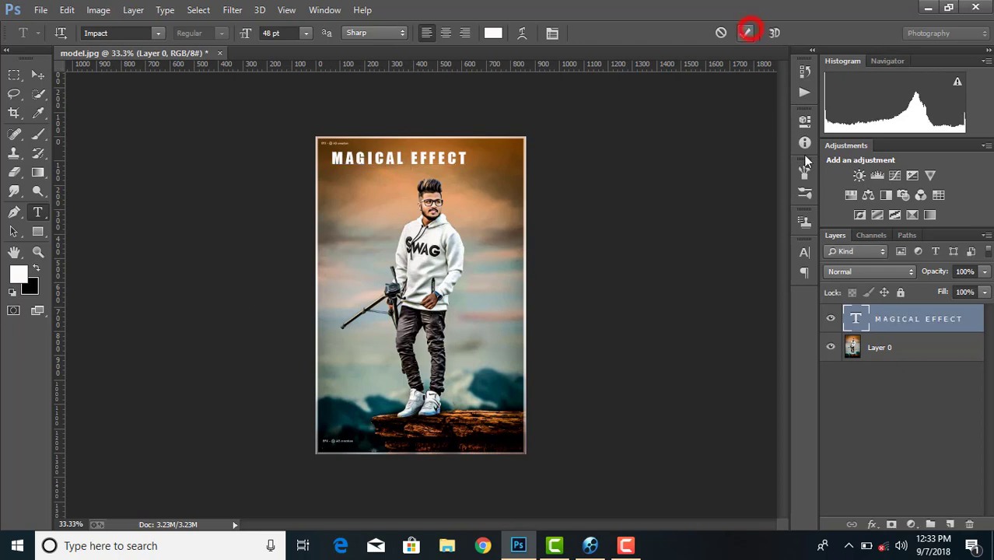
ctrl+click(890, 330)
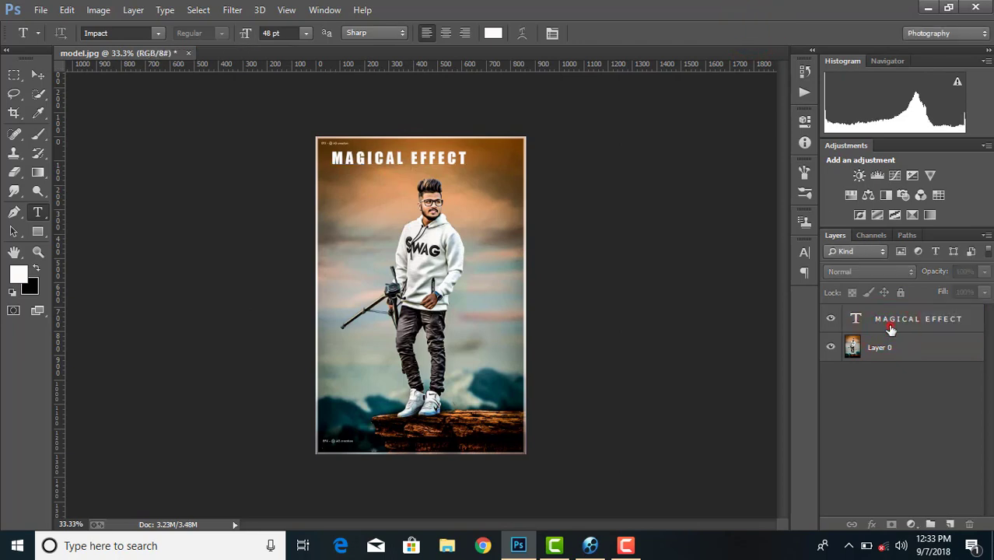
click(892, 329)
Step: Stretch the MAGICAL EFFECT title wider to span the image top, nudging it up and left
key(ctrl+t)
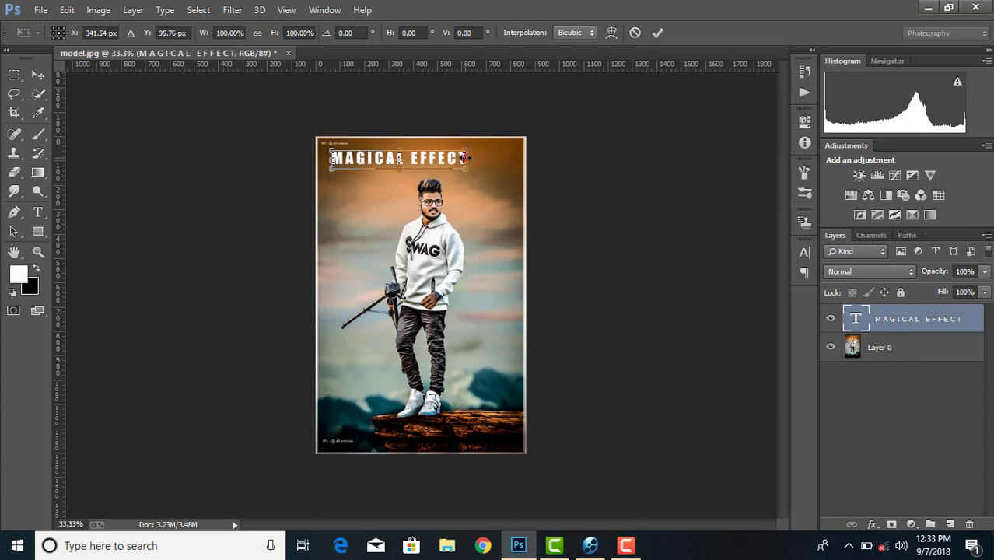
drag(465, 158, 514, 159)
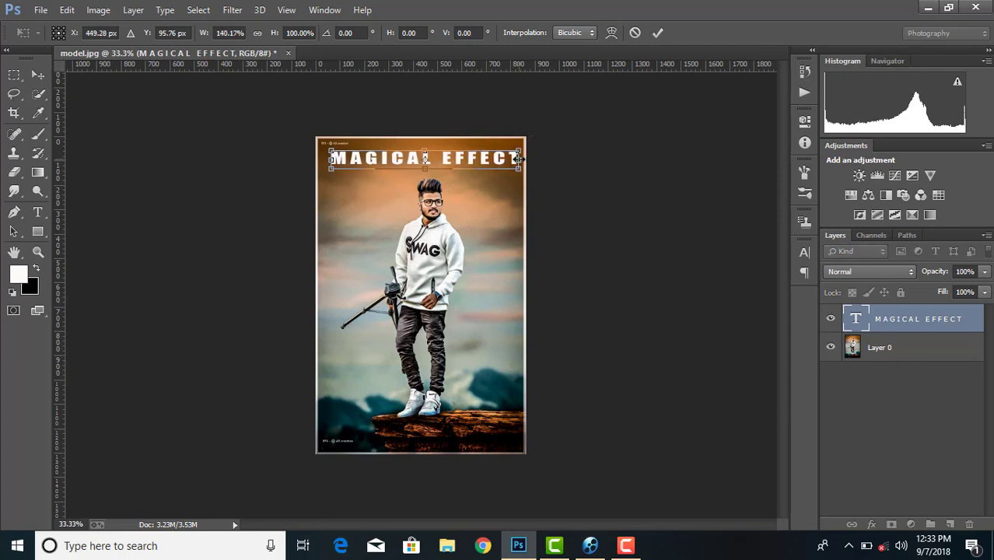
drag(512, 158, 520, 158)
key(Left)
key(Left)
key(Up)
key(Up)
key(Up)
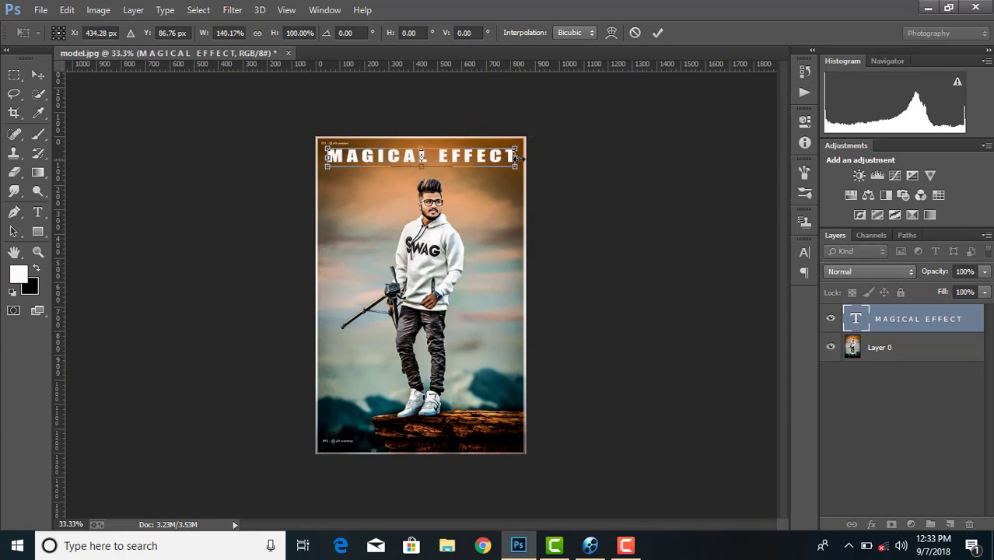
key(Up)
key(Up)
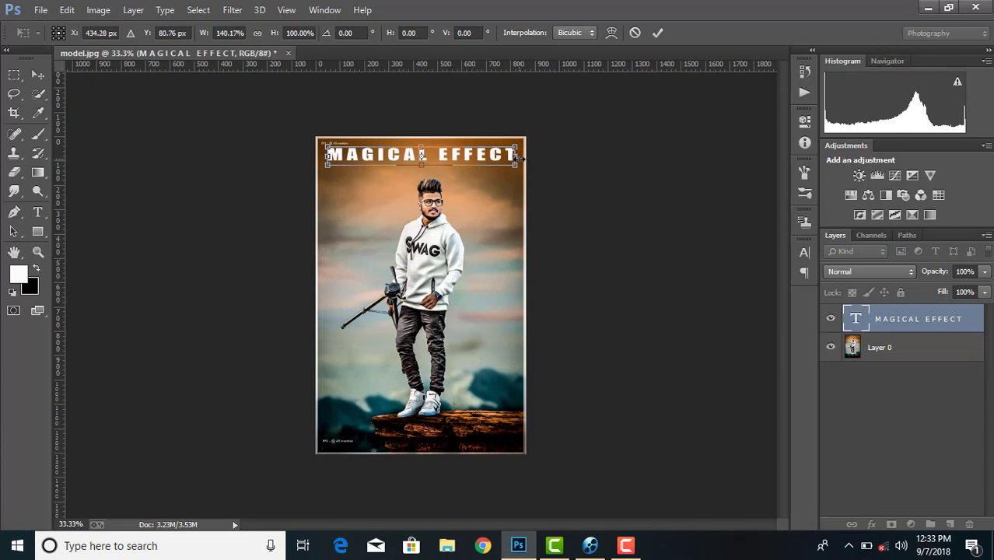
click(658, 32)
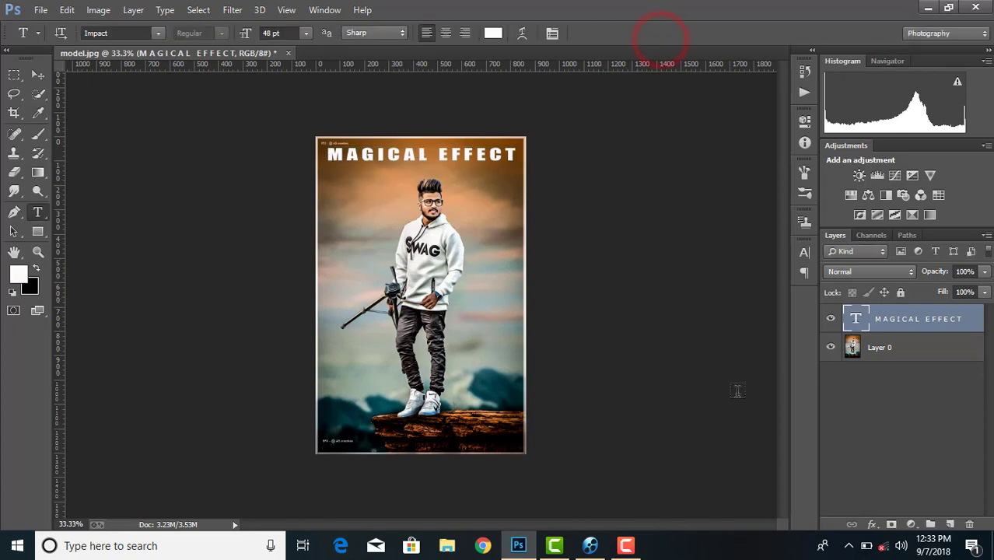
Step: Flatten all layers into a single Background layer
right_click(921, 346)
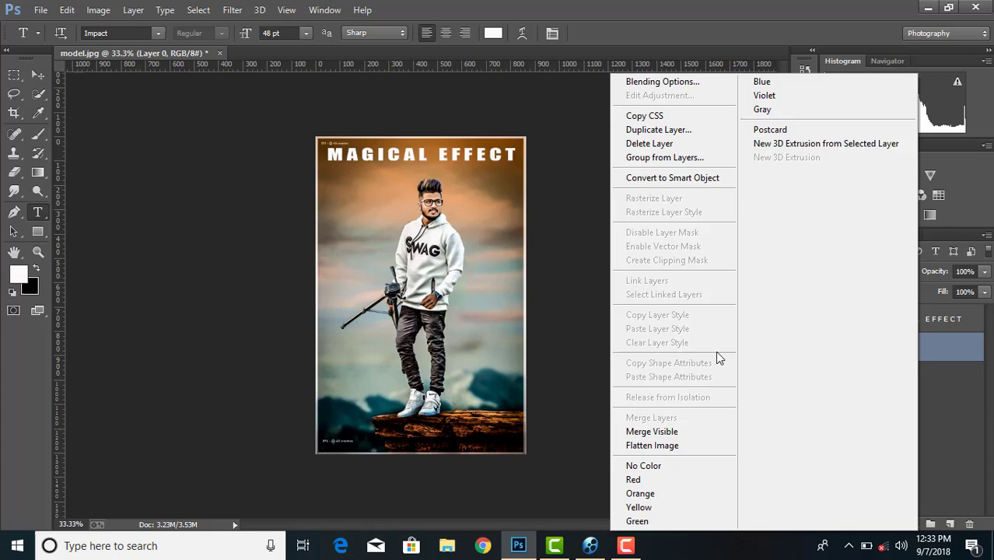
click(682, 449)
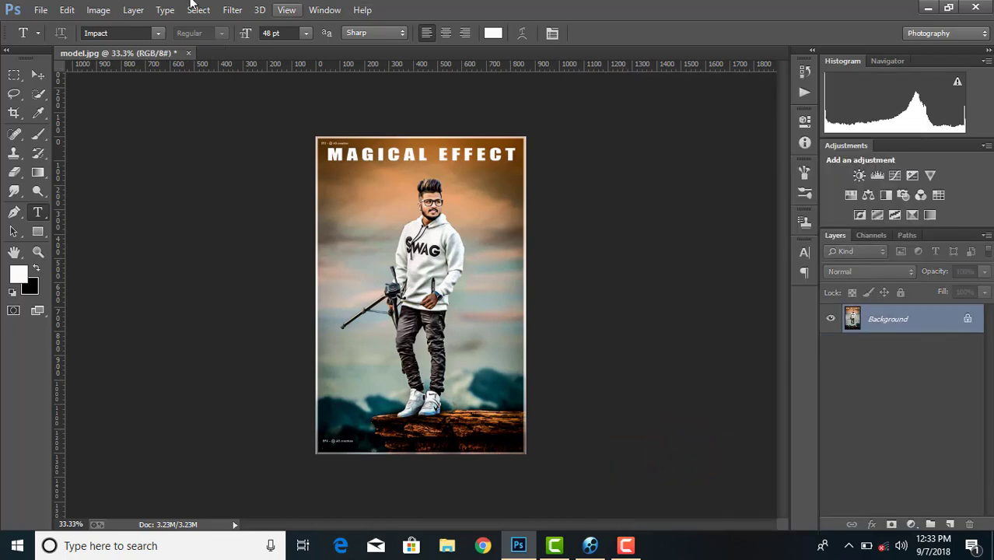
click(41, 9)
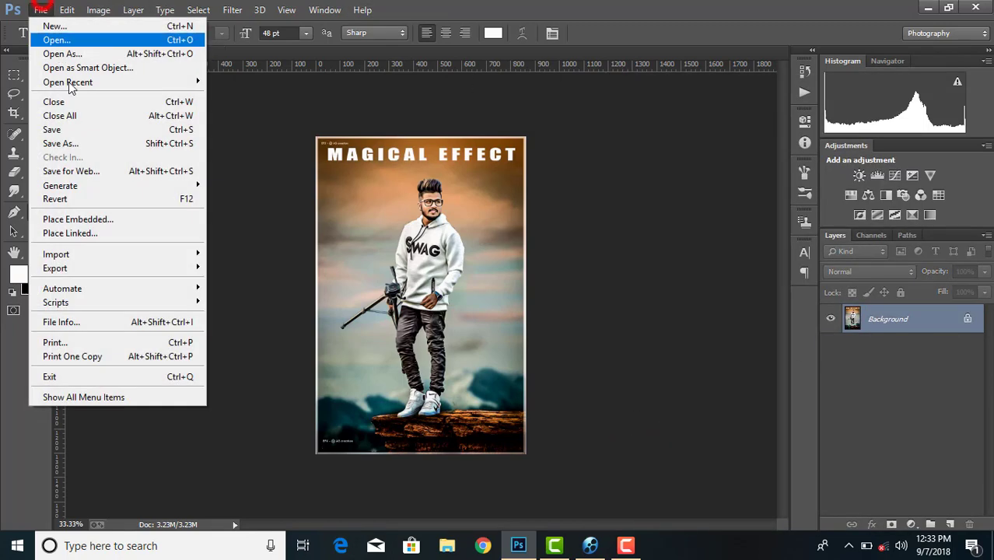
Step: Save the image as a JPEG copy named 'EFERRE'
click(81, 143)
click(167, 358)
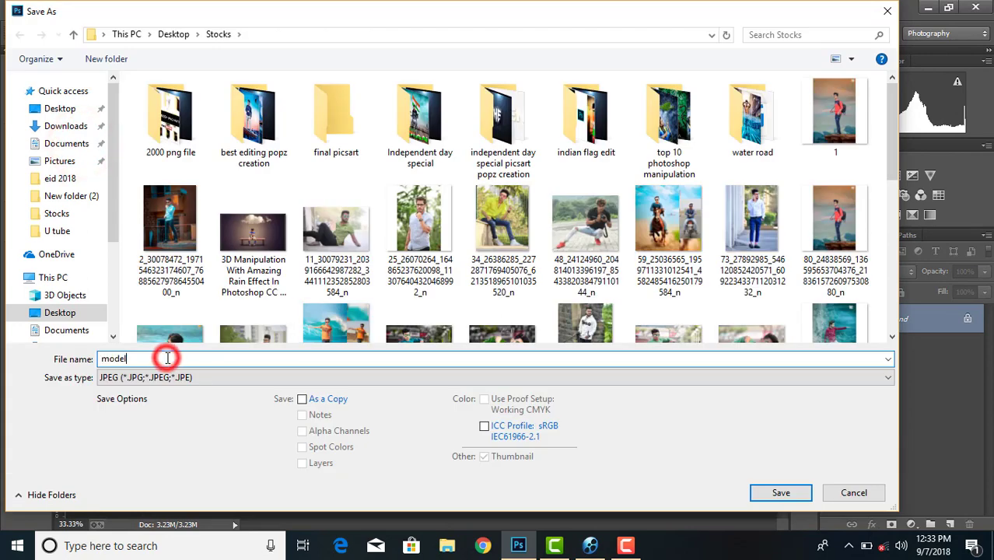
key(BackSpace)
key(BackSpace)
key(BackSpace)
key(BackSpace)
text(EFERRE)
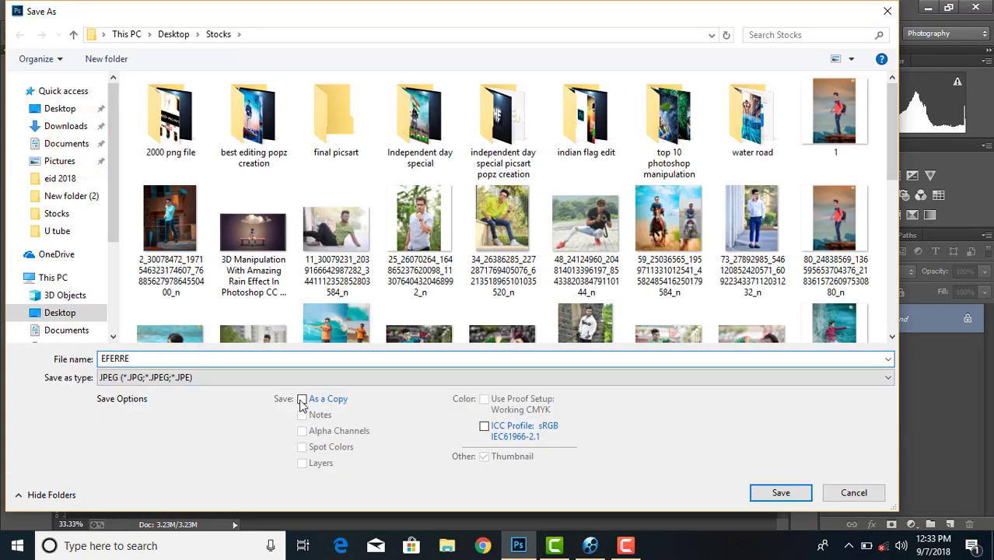
click(302, 399)
click(767, 493)
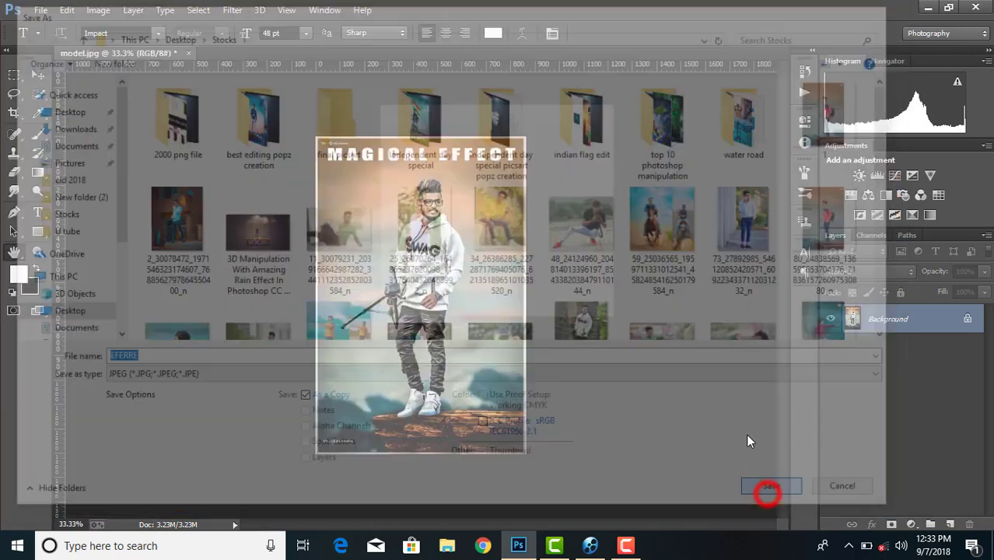
Step: Set the JPEG Options quality to Maximum and confirm
click(510, 174)
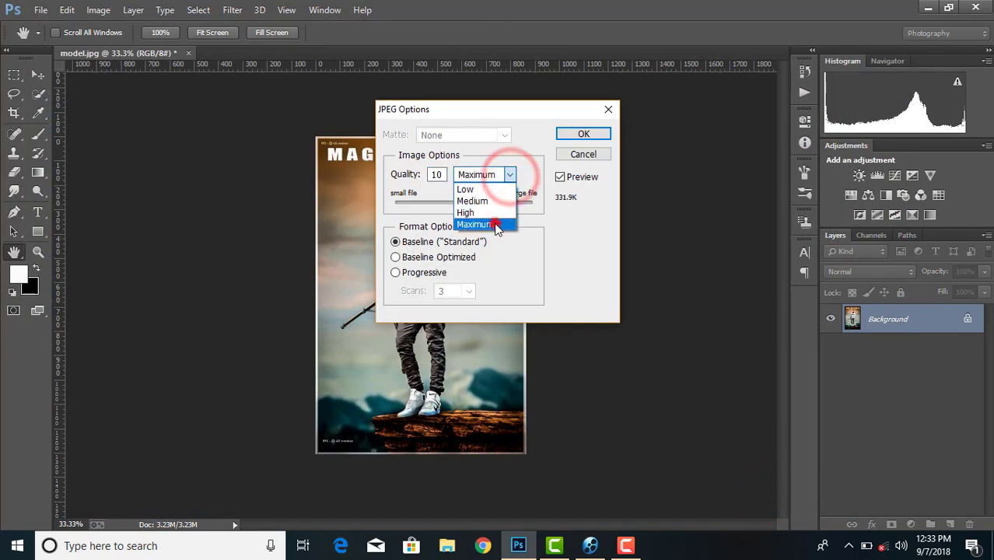
click(495, 225)
click(627, 545)
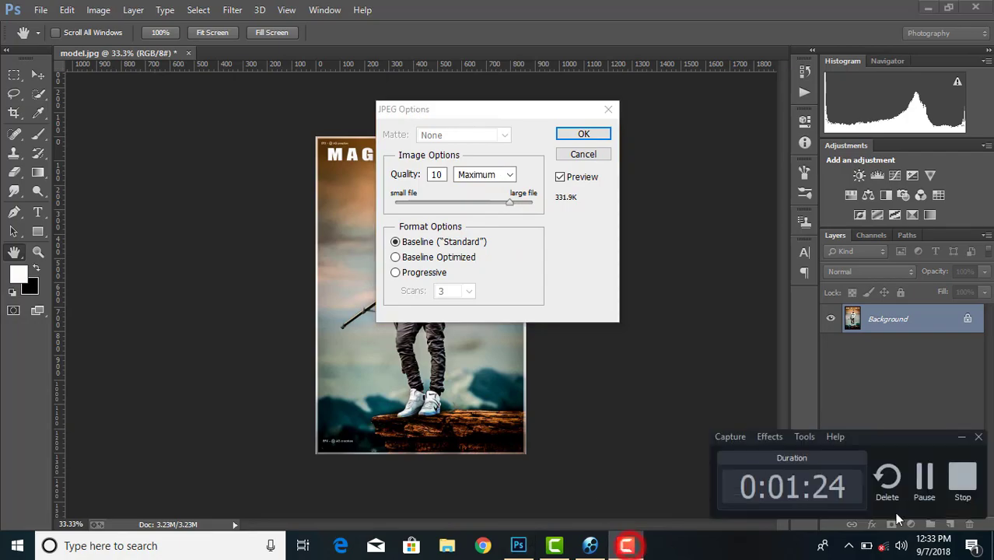